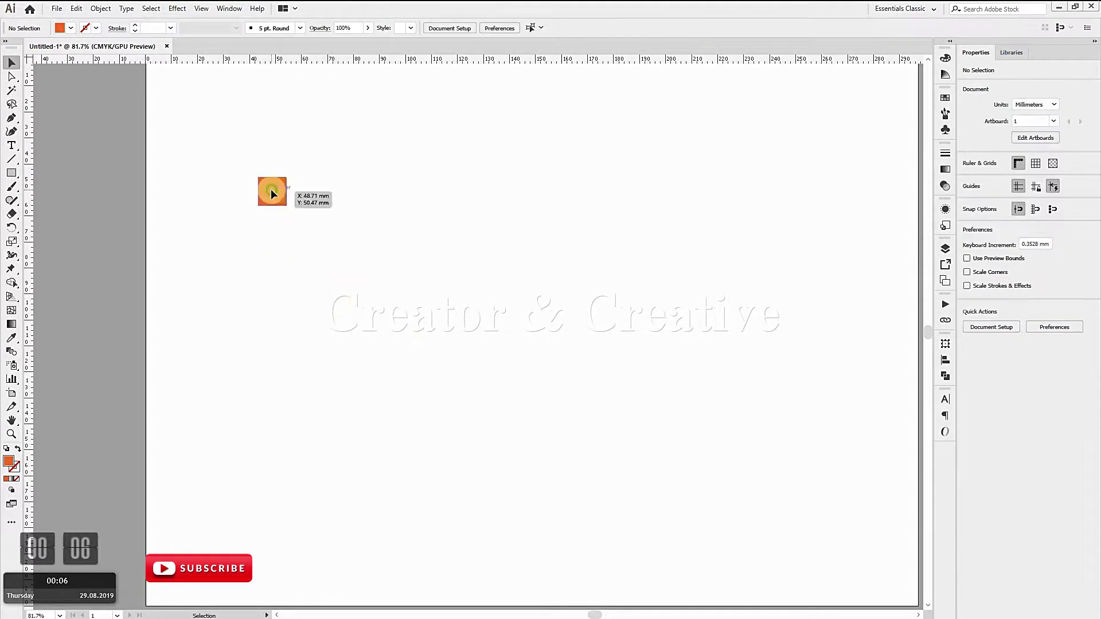
Step: Duplicate the orange square twice to form a horizontal row of three evenly spaced squares
click(271, 189)
drag(275, 196, 310, 189)
key(ctrl+d)
Step: Recolor the middle square with the fill color e91c49
click(309, 191)
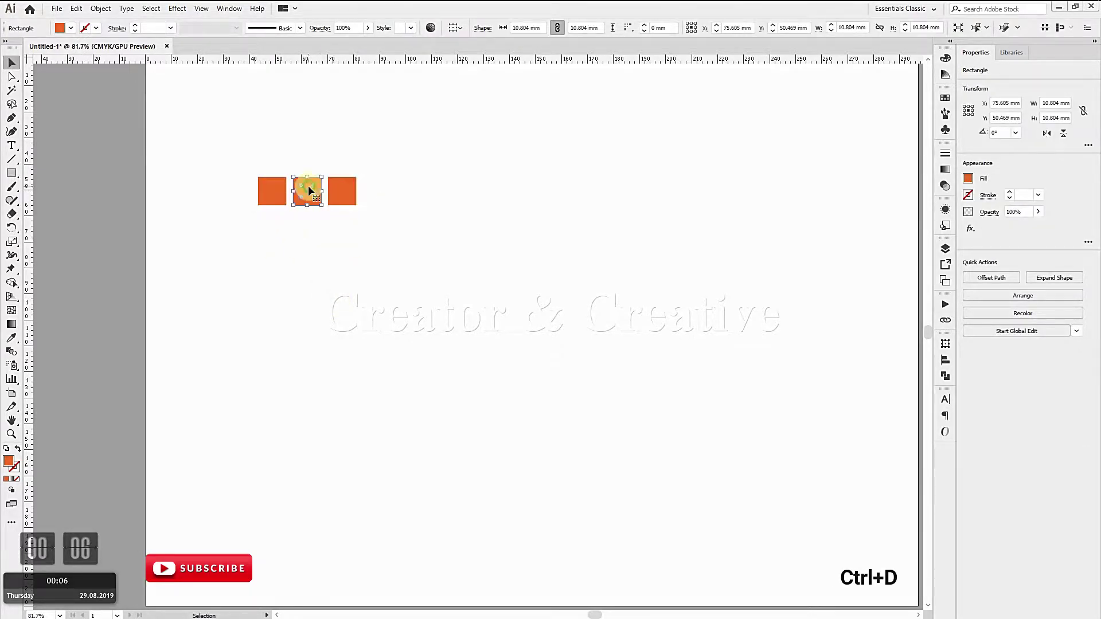
double_click(8, 462)
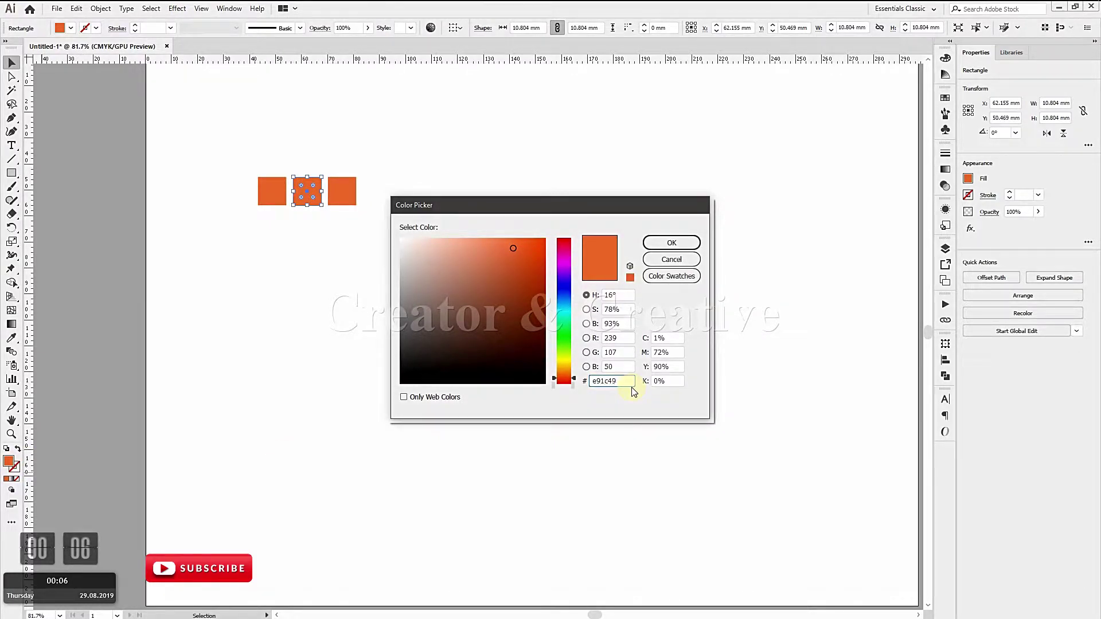
text(e91c49)
key(Return)
Step: Recolor the third square in the row with a dark purple fill
click(348, 196)
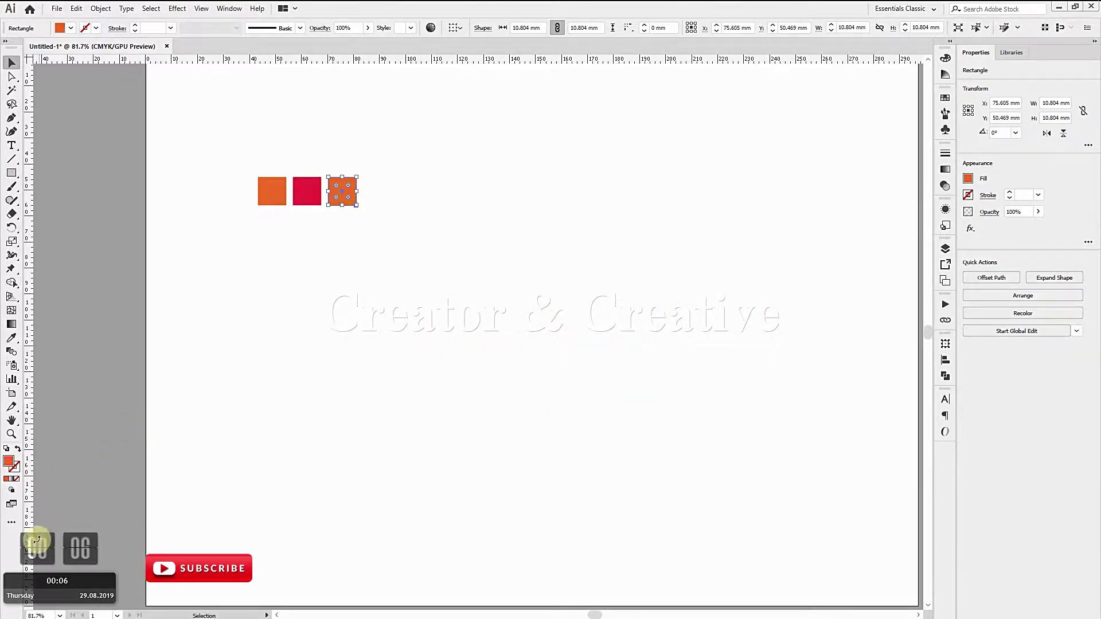
double_click(8, 462)
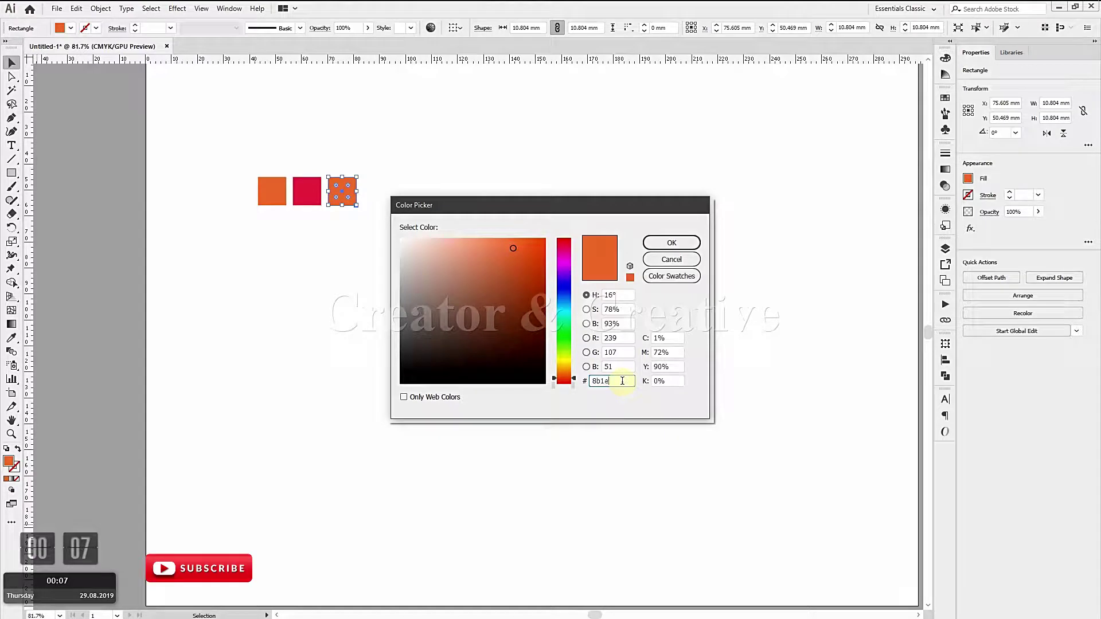
key(Return)
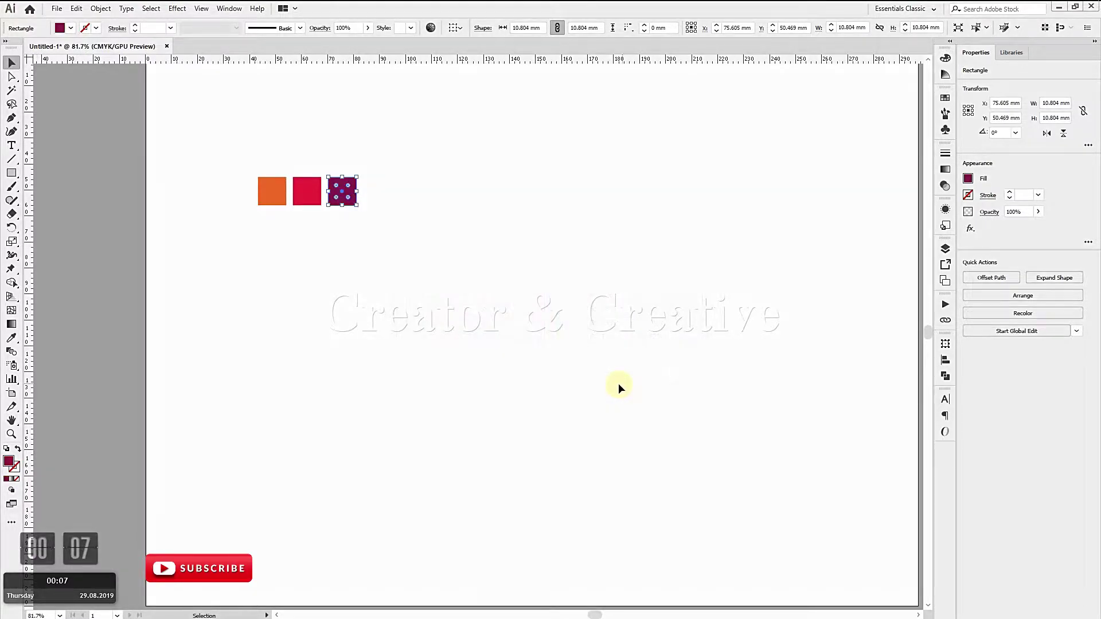
Step: Group the three color squares and move them onto the pasteboard beside the artboard's upper-left corner
click(380, 245)
scroll(361, 306, up, 3)
drag(209, 187, 117, 133)
key(ctrl+g)
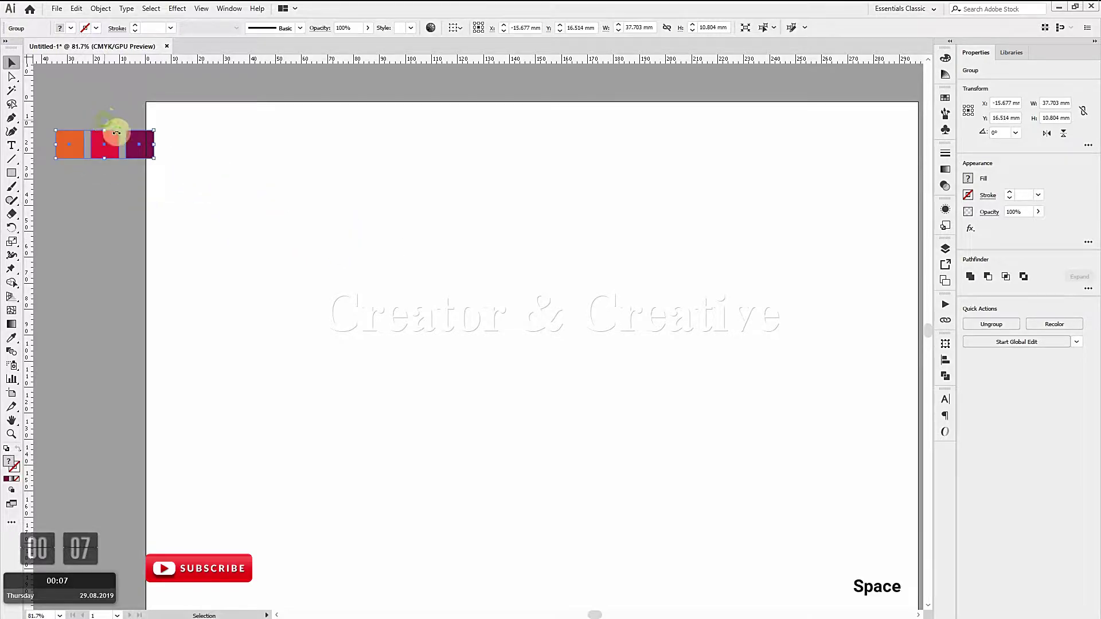
drag(138, 190, 280, 233)
click(279, 227)
drag(257, 179, 248, 161)
click(167, 216)
Step: Draw a rectangle directly beneath the color squares and fit it to the row's width, about 37.7 by 7.3 mm
key(m)
drag(170, 185, 273, 194)
click(11, 62)
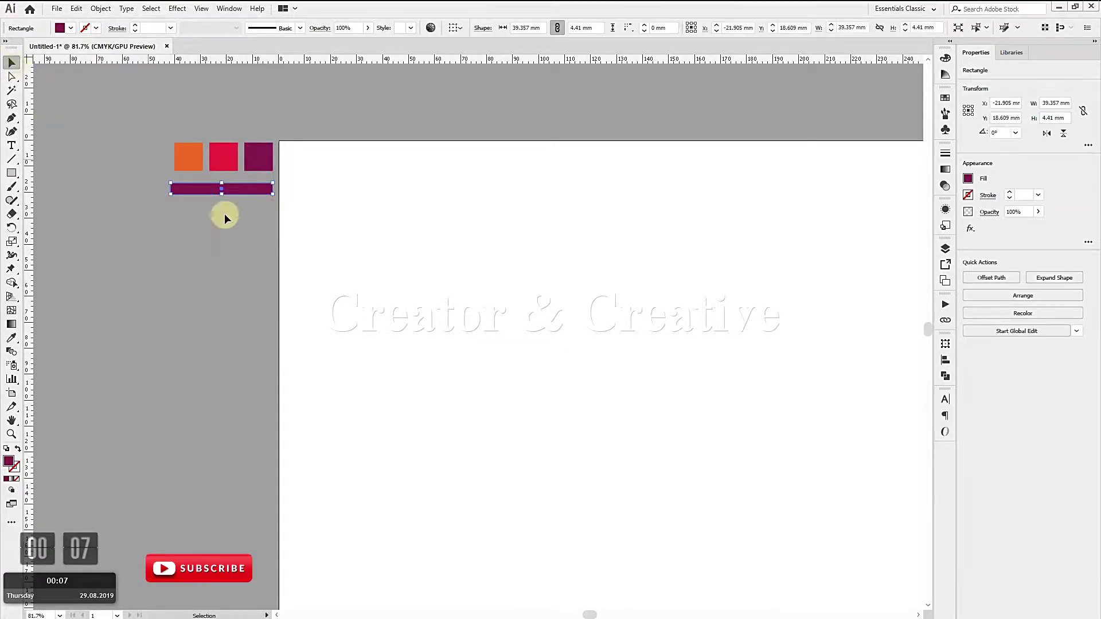
drag(200, 189, 204, 181)
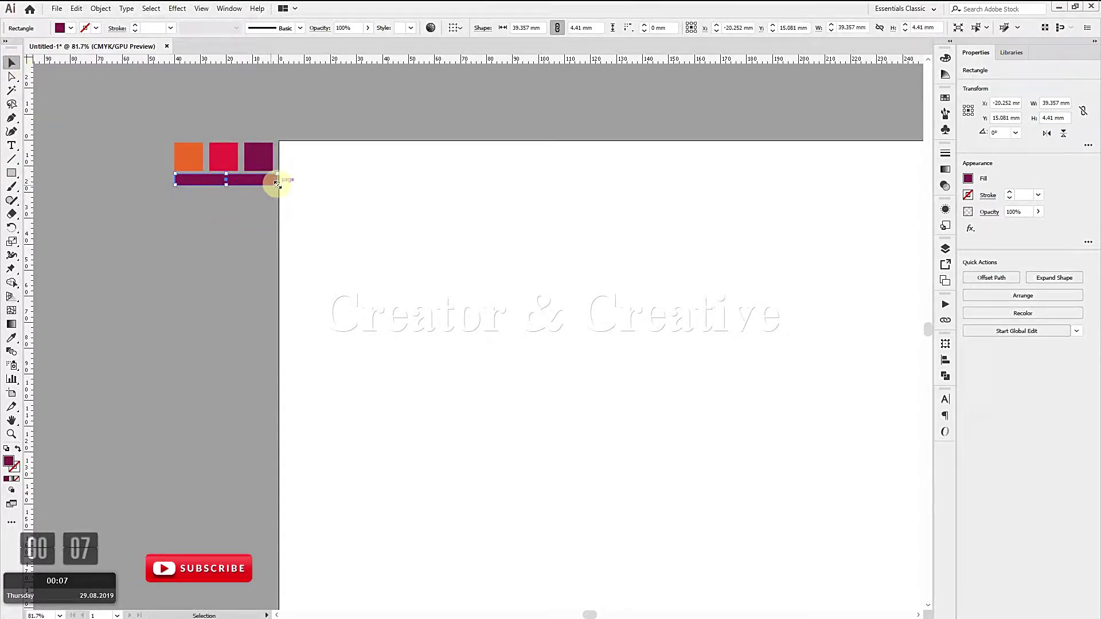
drag(276, 185, 274, 192)
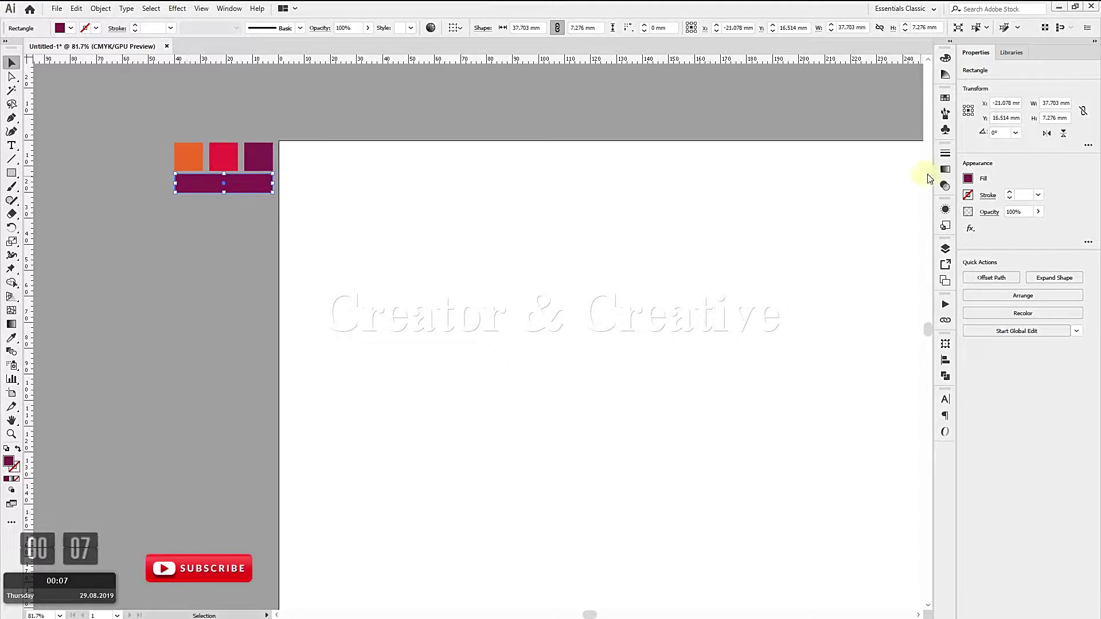
Step: Apply a linear gradient to the rectangle and sample the orange square for its first color stop
click(945, 169)
click(840, 232)
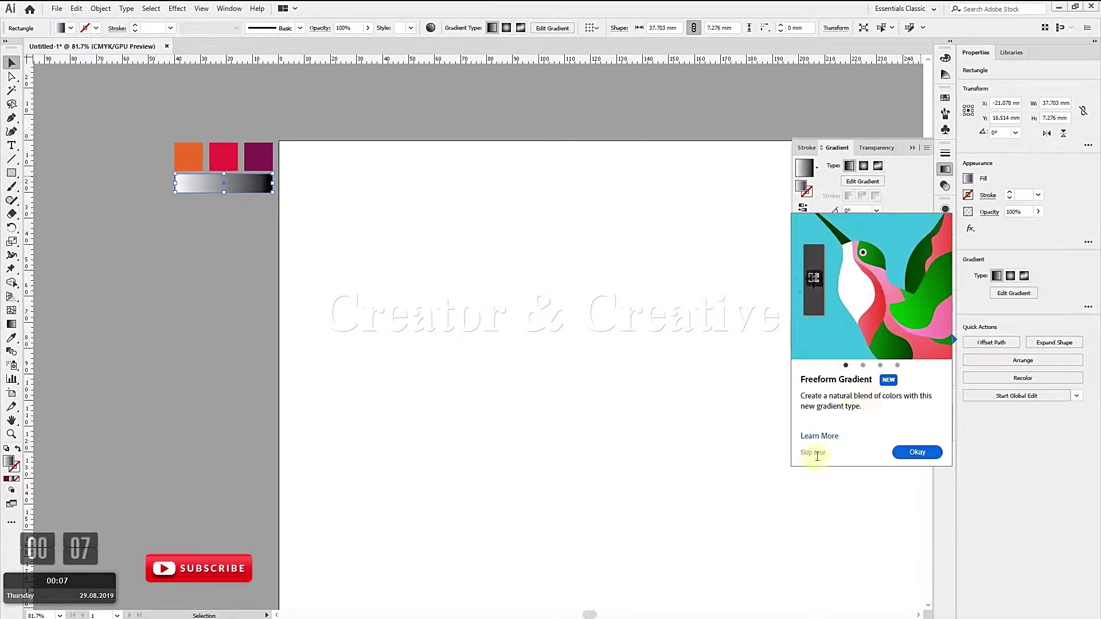
click(813, 453)
click(801, 241)
click(803, 263)
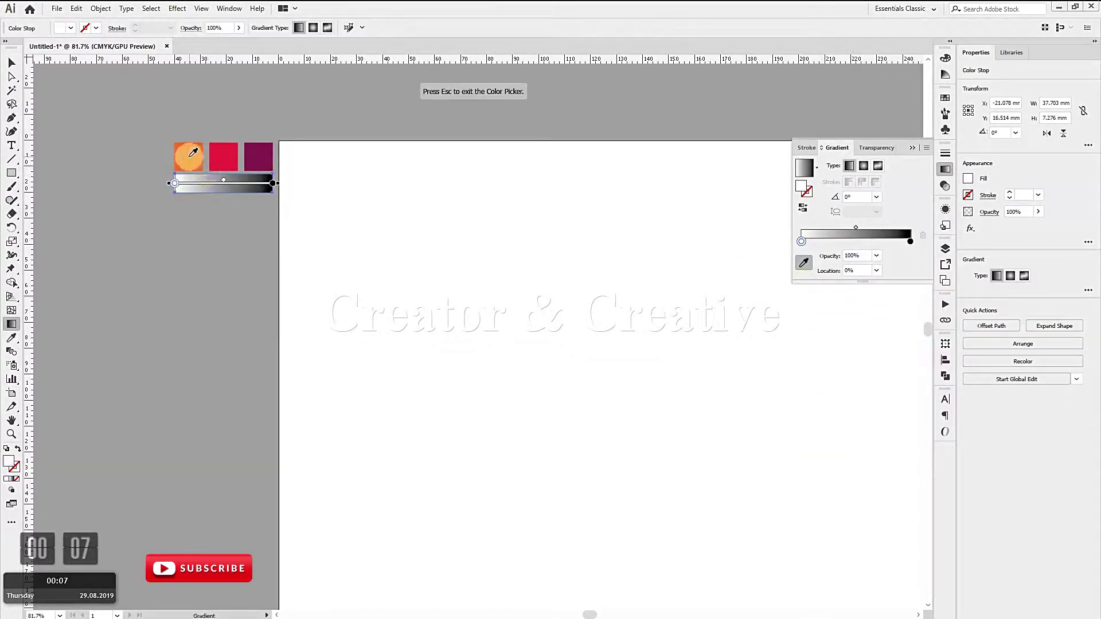
click(194, 152)
Step: Add a middle gradient stop sampled from the red square and sample the purple square for the end stop
click(856, 241)
click(804, 263)
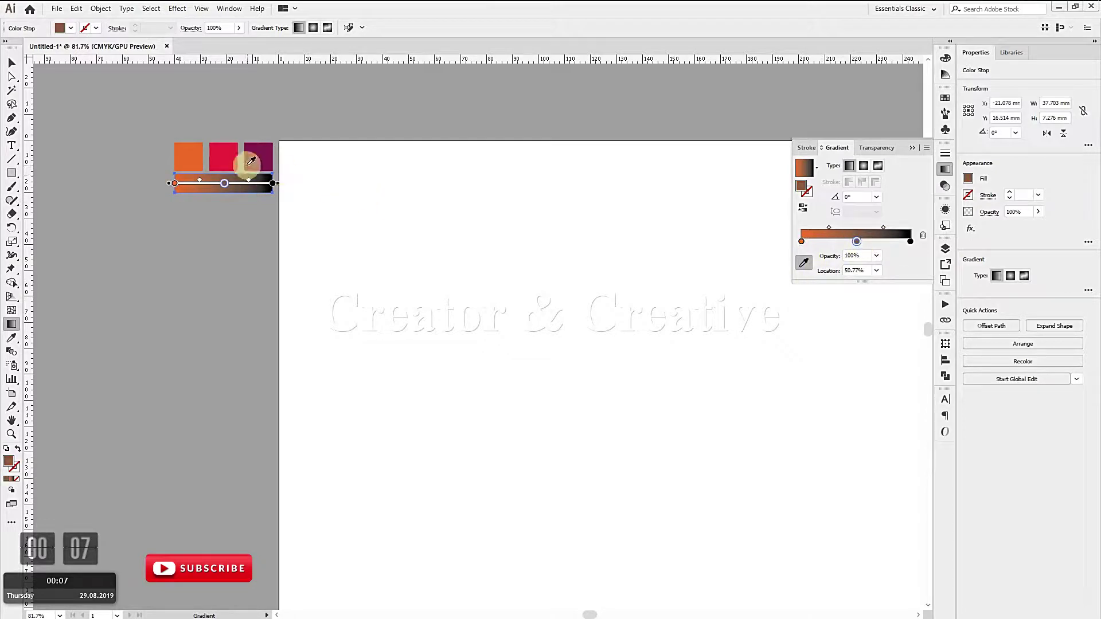
click(223, 156)
click(911, 242)
click(258, 158)
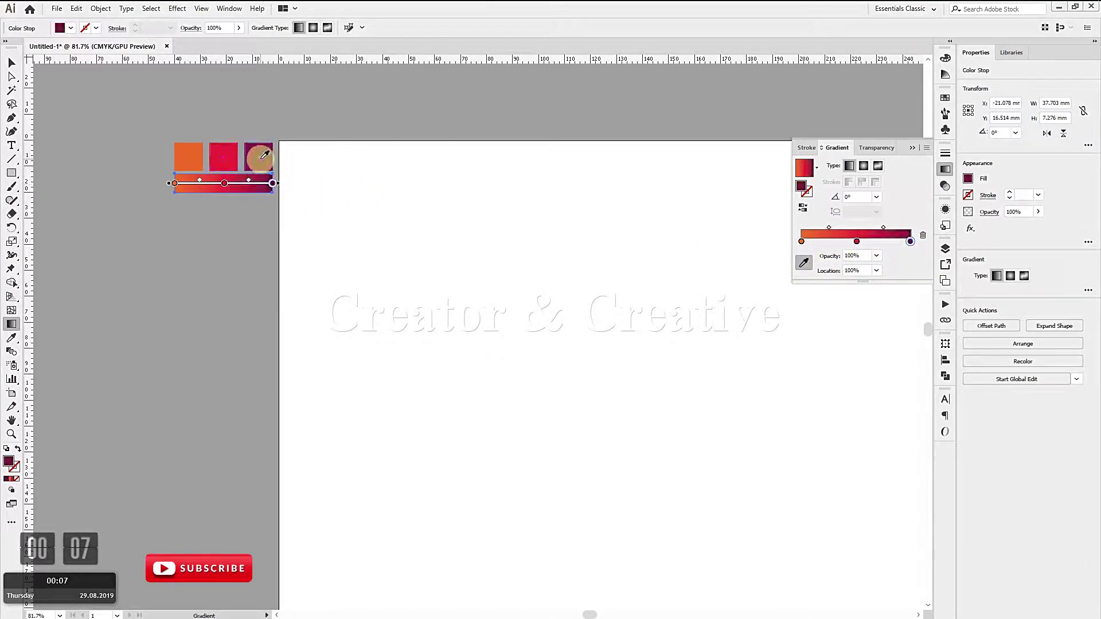
click(912, 147)
click(11, 62)
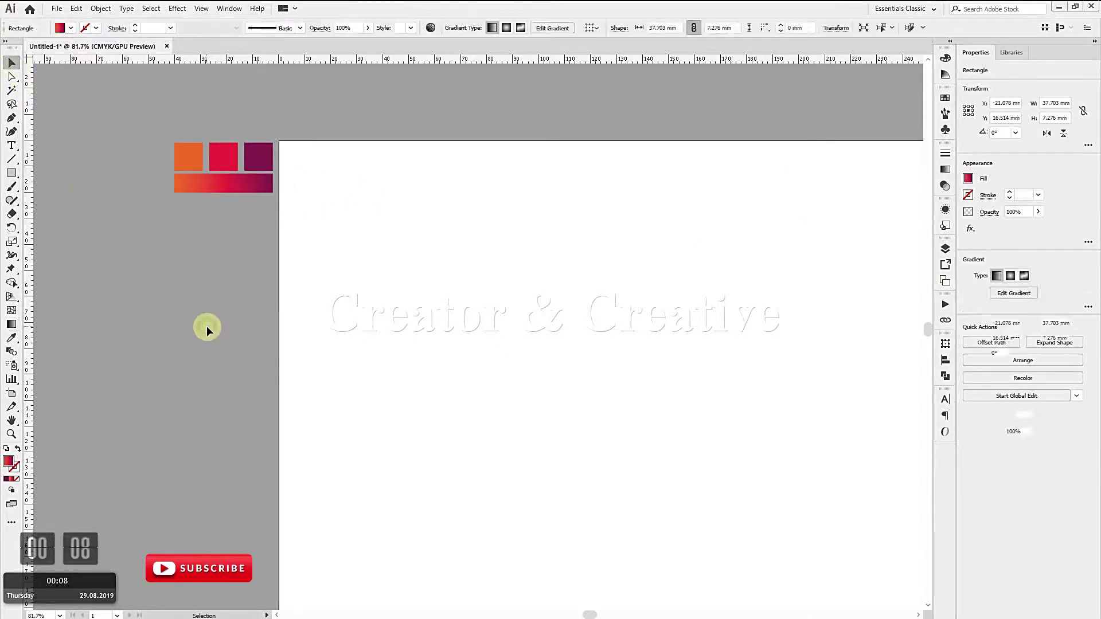
click(206, 326)
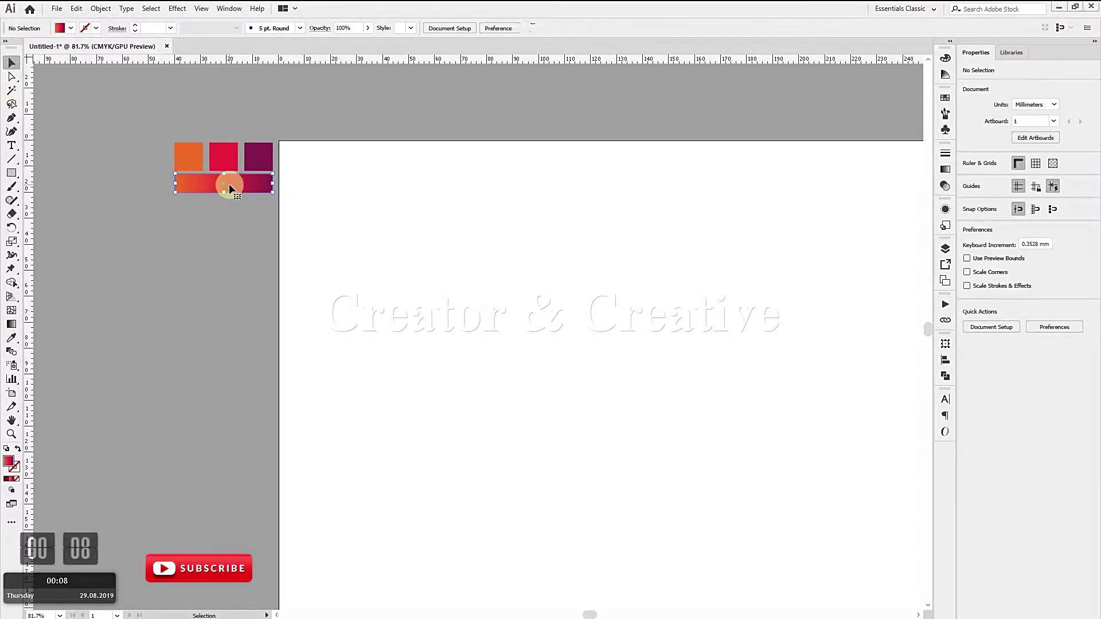
Step: Duplicate the gradient bar straight below the original and give the copy a white-to-black linear gradient
drag(228, 184, 230, 215)
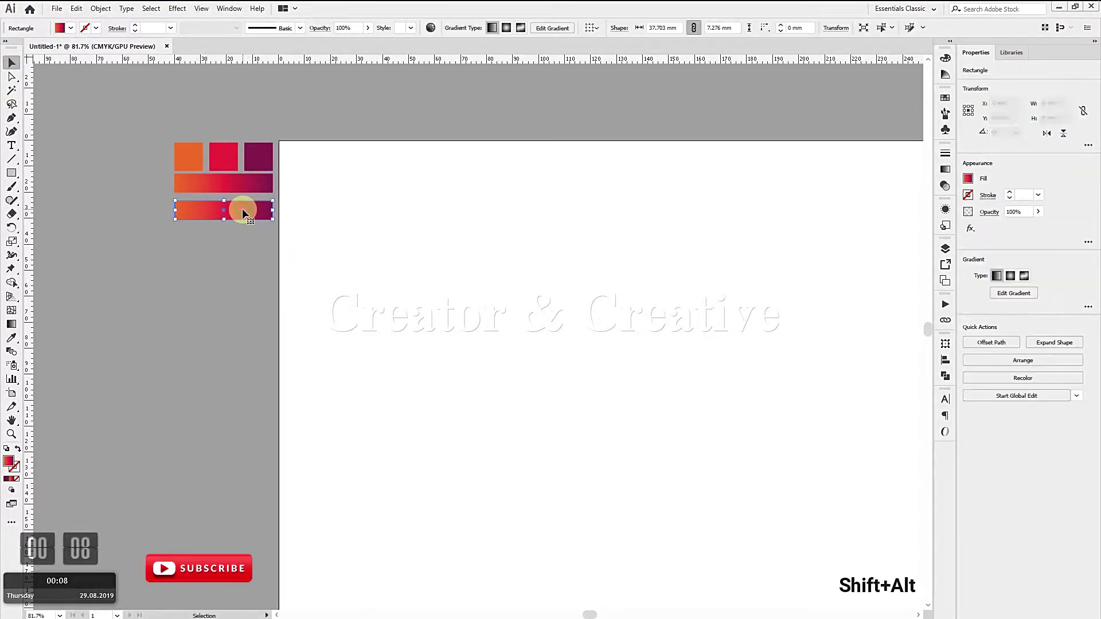
click(946, 169)
click(816, 167)
click(792, 187)
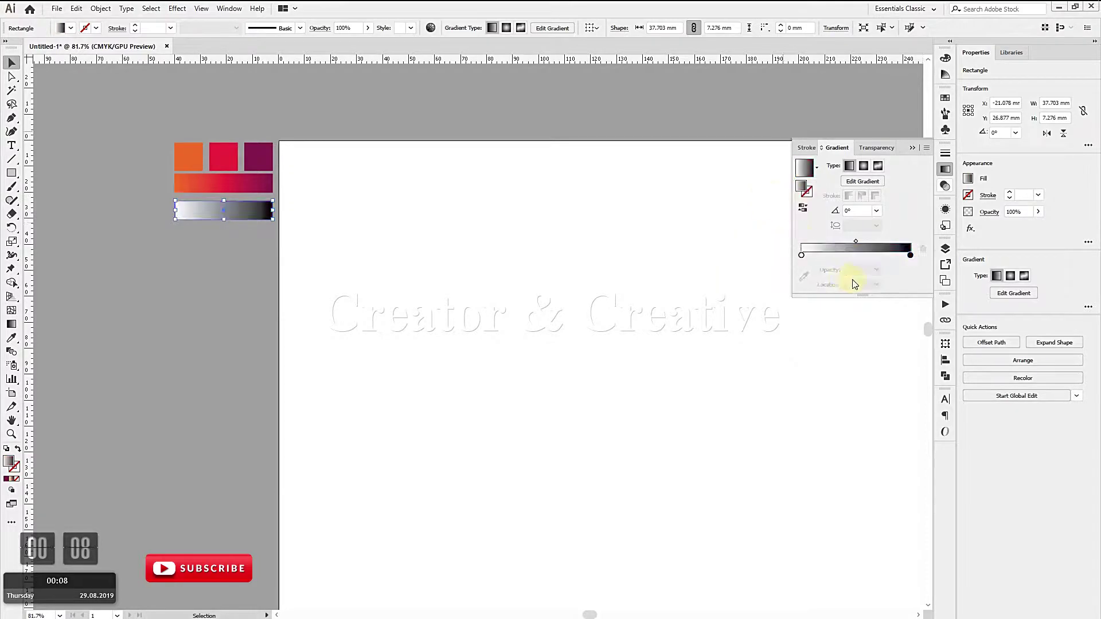
Step: Lighten the black end stop of the copied bar's gradient to a very light gray
double_click(911, 256)
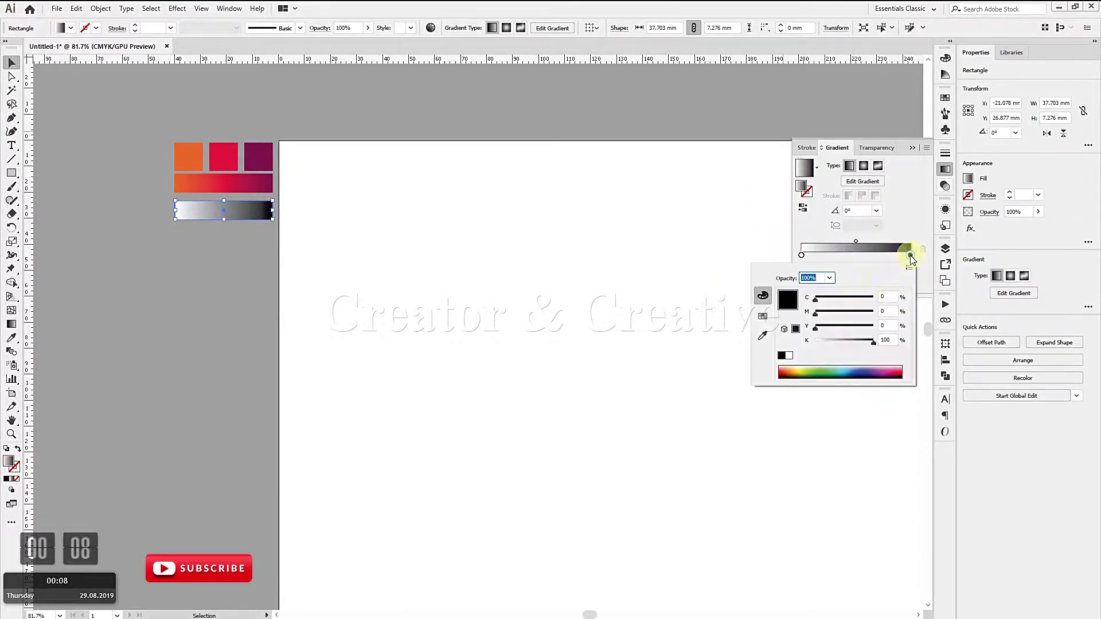
drag(874, 347, 825, 348)
click(914, 220)
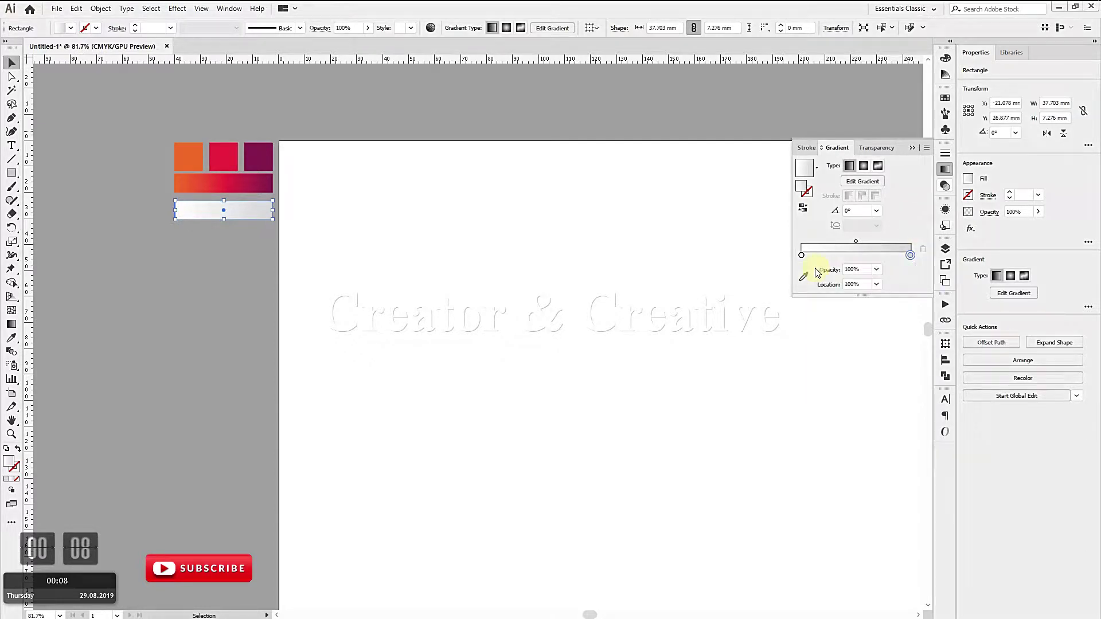
click(912, 147)
click(336, 284)
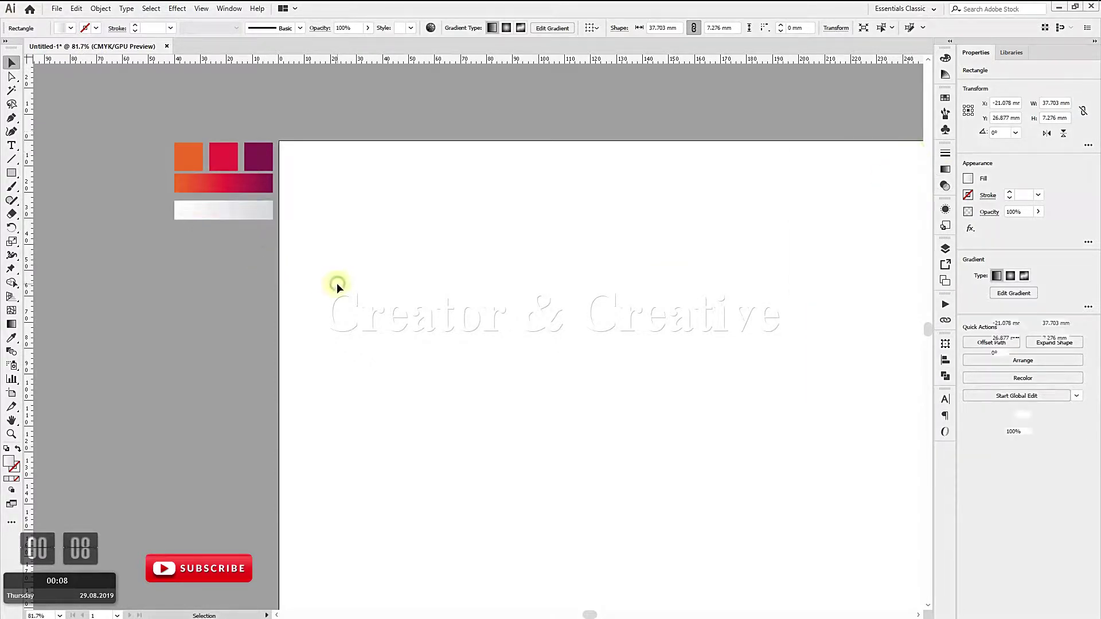
Step: Draw a circle about 41 mm in diameter in the upper-left area of the artboard
key(space)
drag(489, 301, 368, 249)
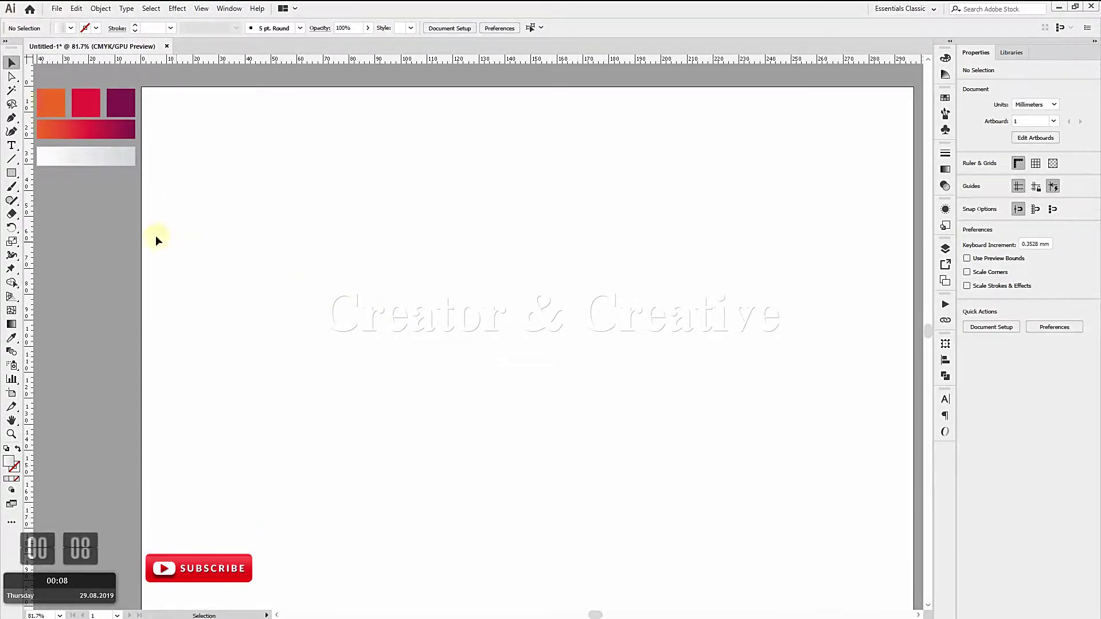
drag(13, 179, 57, 197)
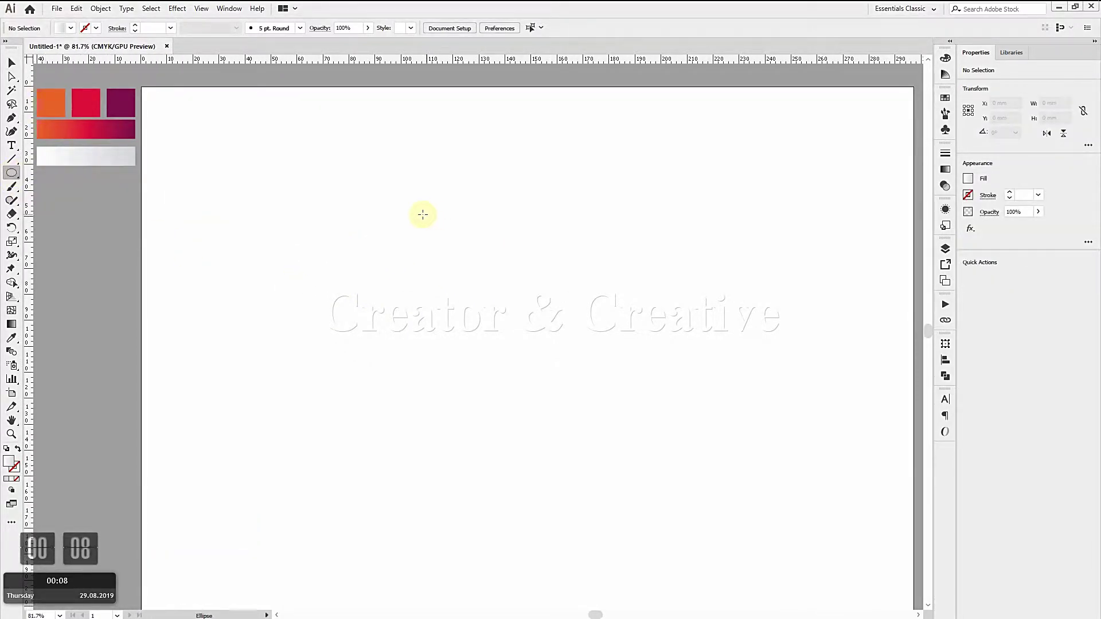
drag(344, 236, 396, 277)
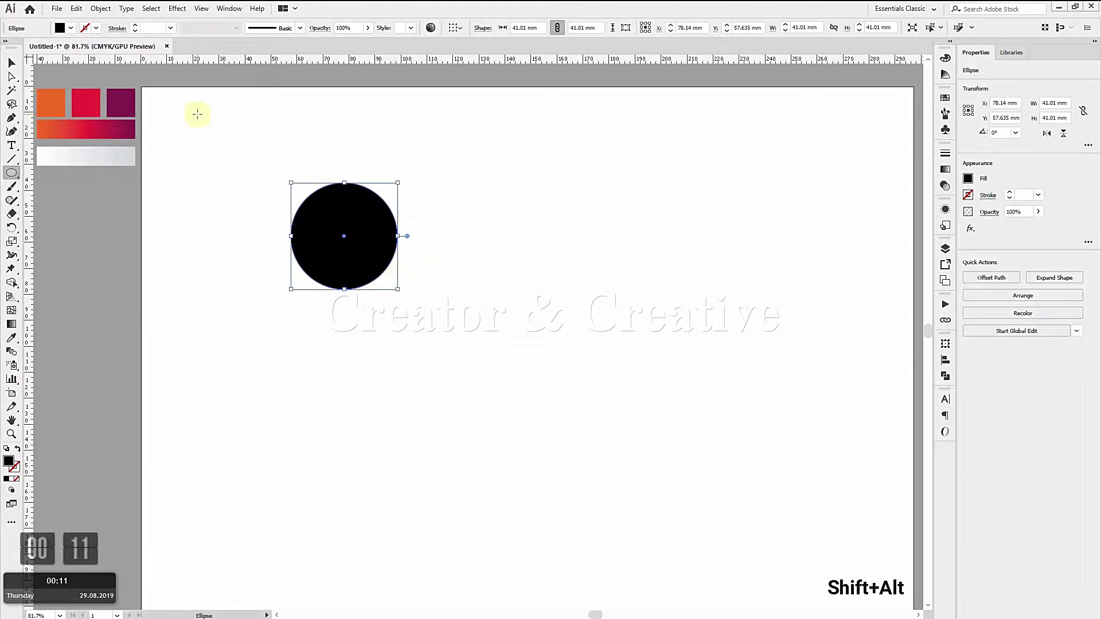
Step: Give the circle a 40 pt black stroke and a red fill
click(170, 28)
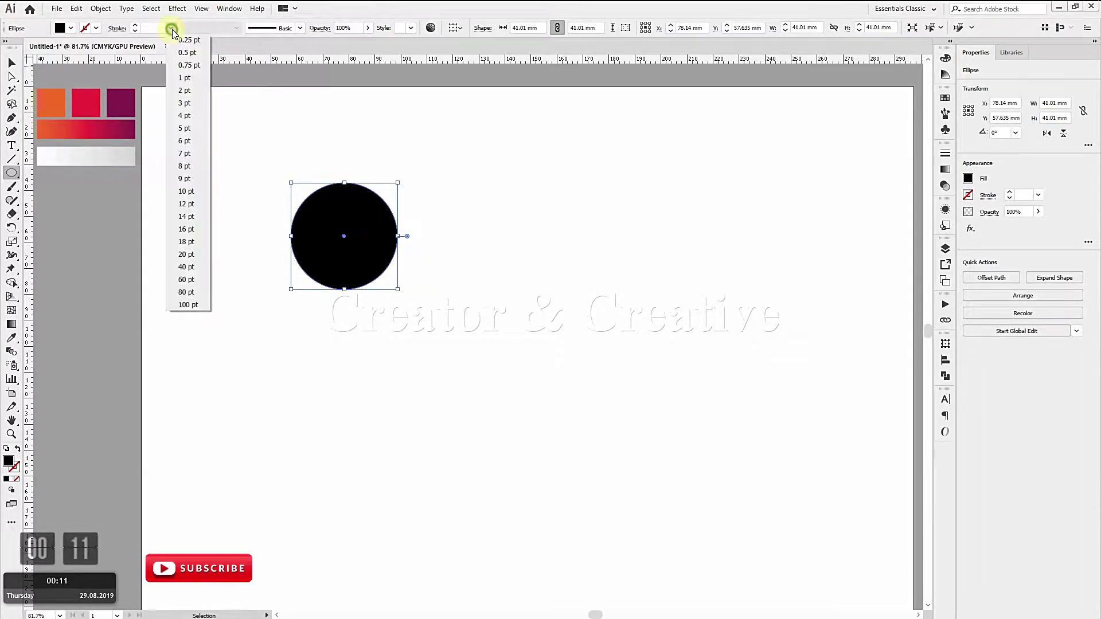
click(197, 268)
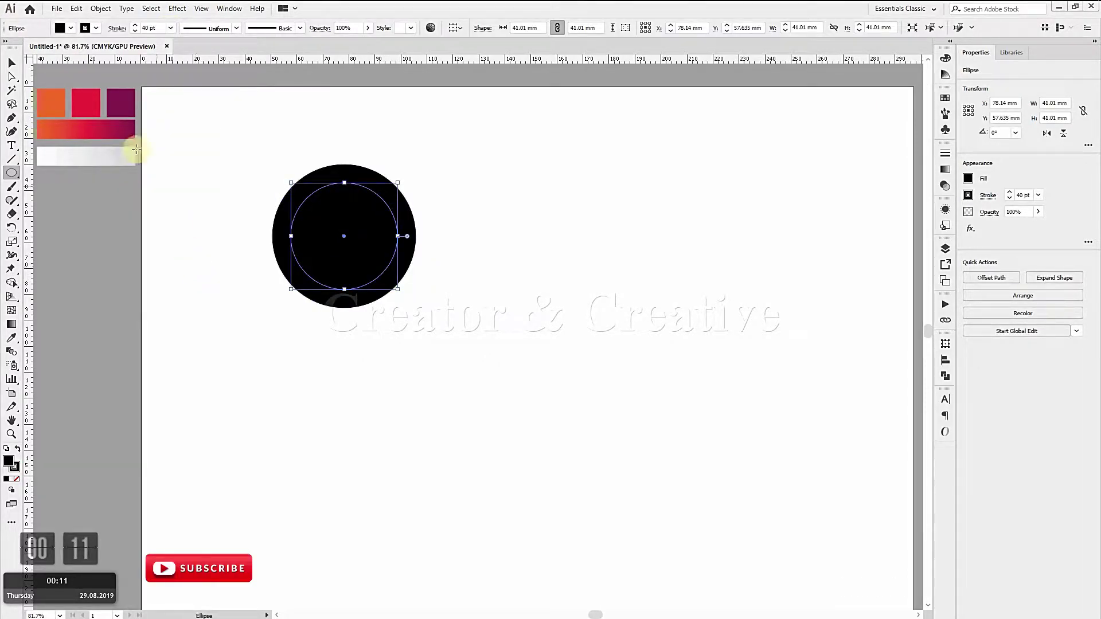
click(71, 28)
click(39, 47)
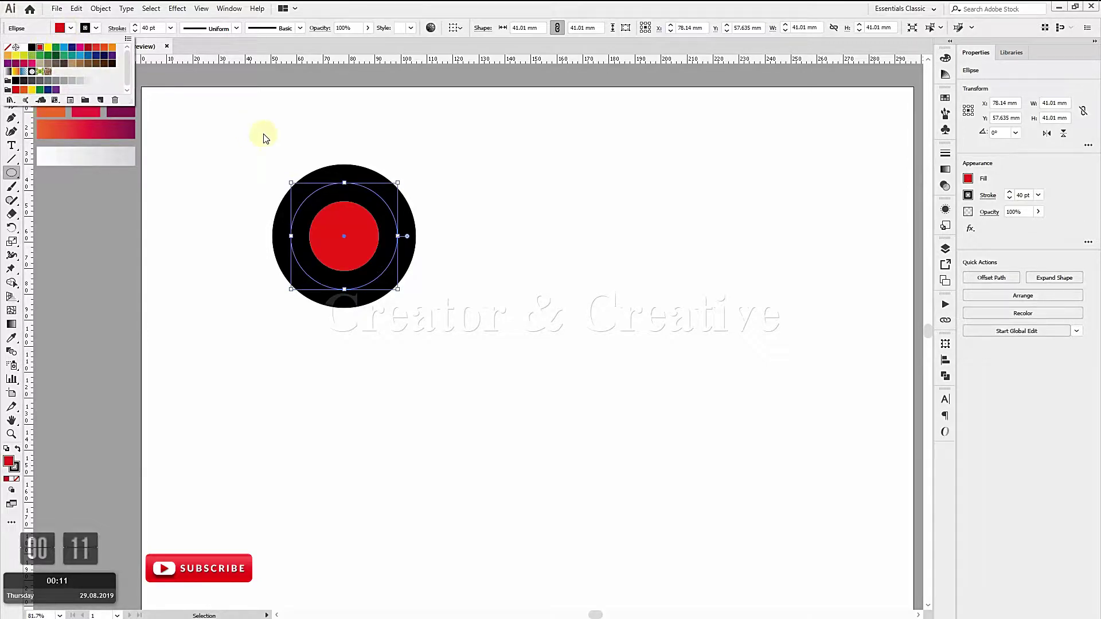
Step: Expand the circle's fill and stroke into separate shapes and ungroup them
click(100, 8)
click(138, 132)
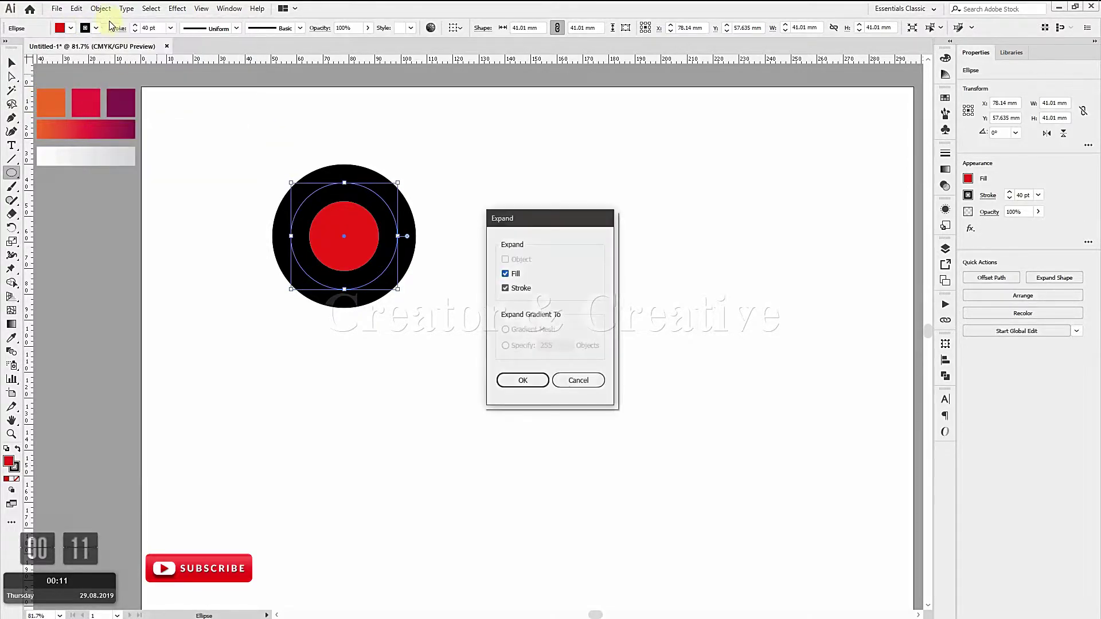
click(520, 380)
click(100, 8)
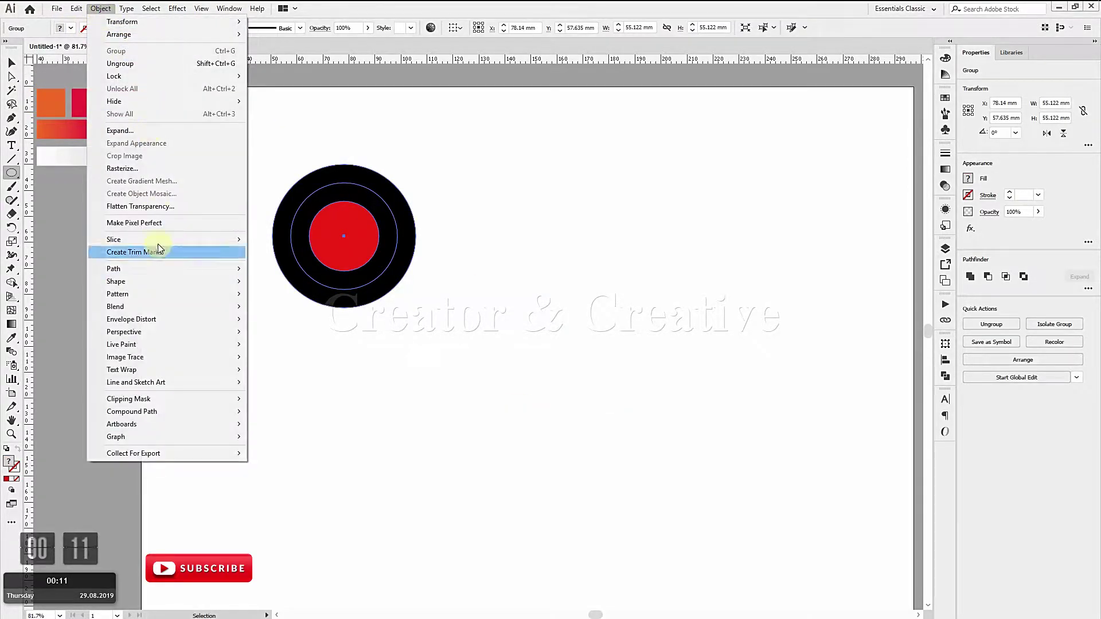
click(139, 64)
click(457, 300)
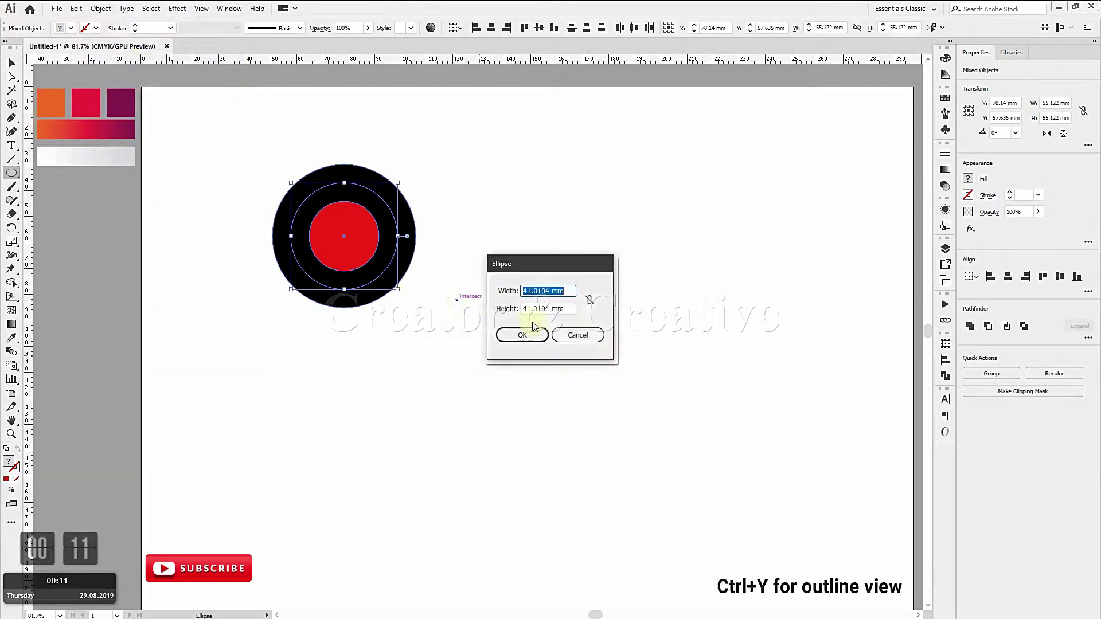
click(577, 335)
Step: Using outline view, scale the black ring from its center to about 84.2 mm so its inner edge meets the red circle
click(11, 63)
click(466, 279)
click(410, 252)
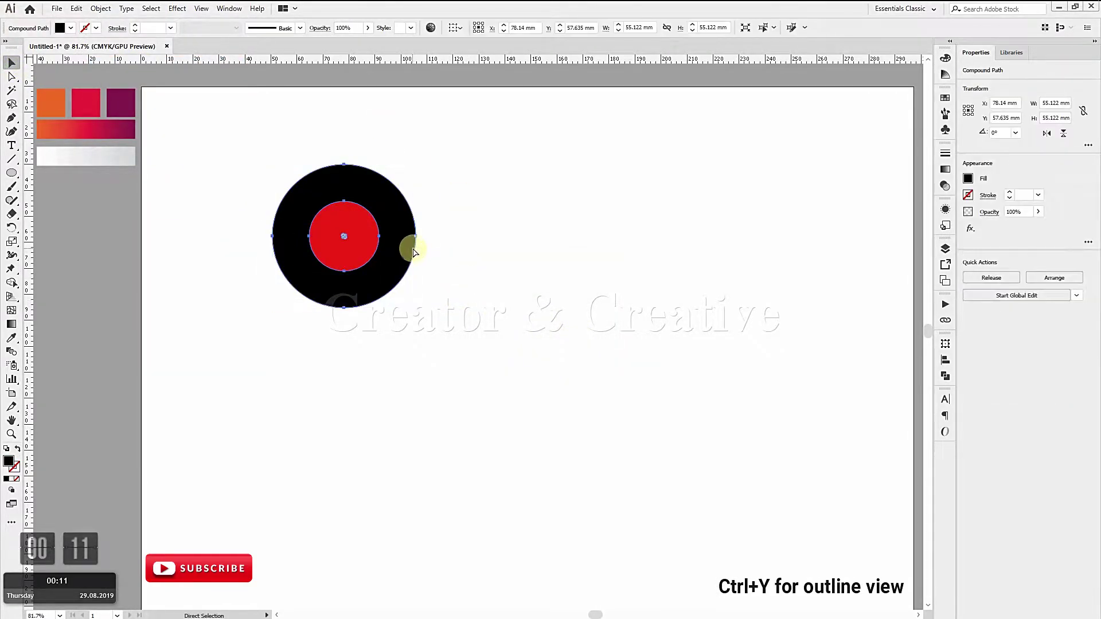
key(ctrl+y)
click(456, 310)
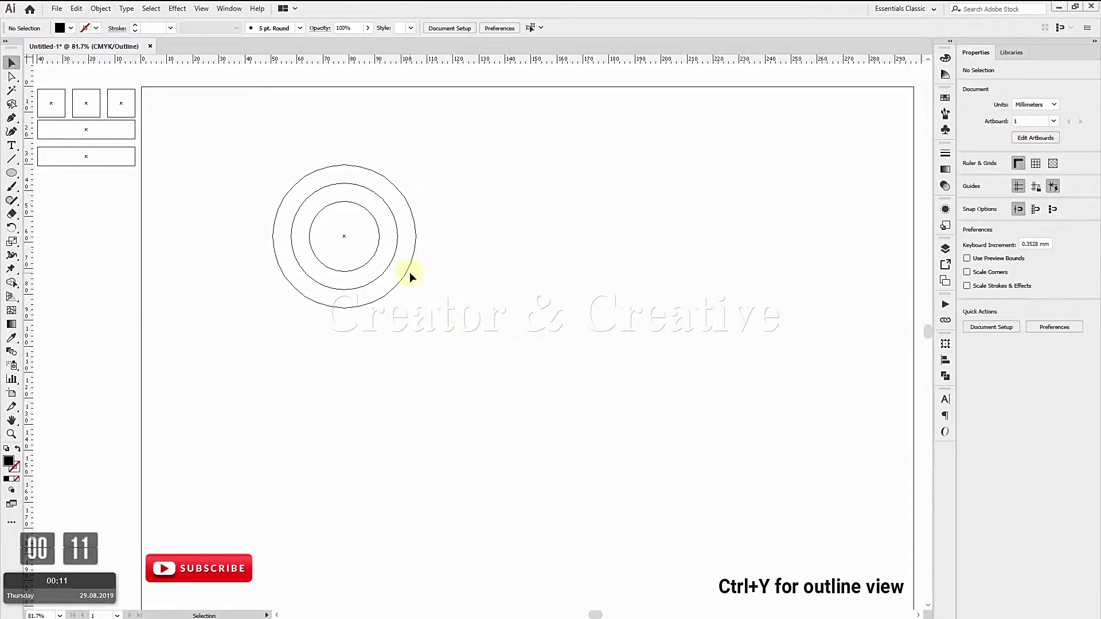
click(410, 272)
drag(414, 308, 459, 346)
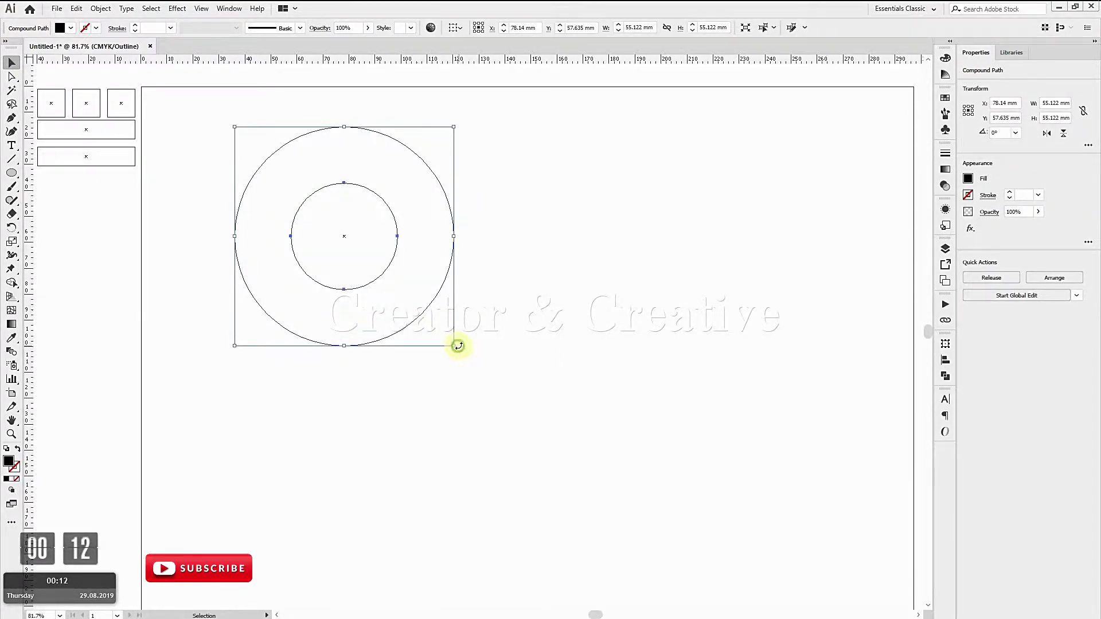
click(439, 376)
key(ctrl+y)
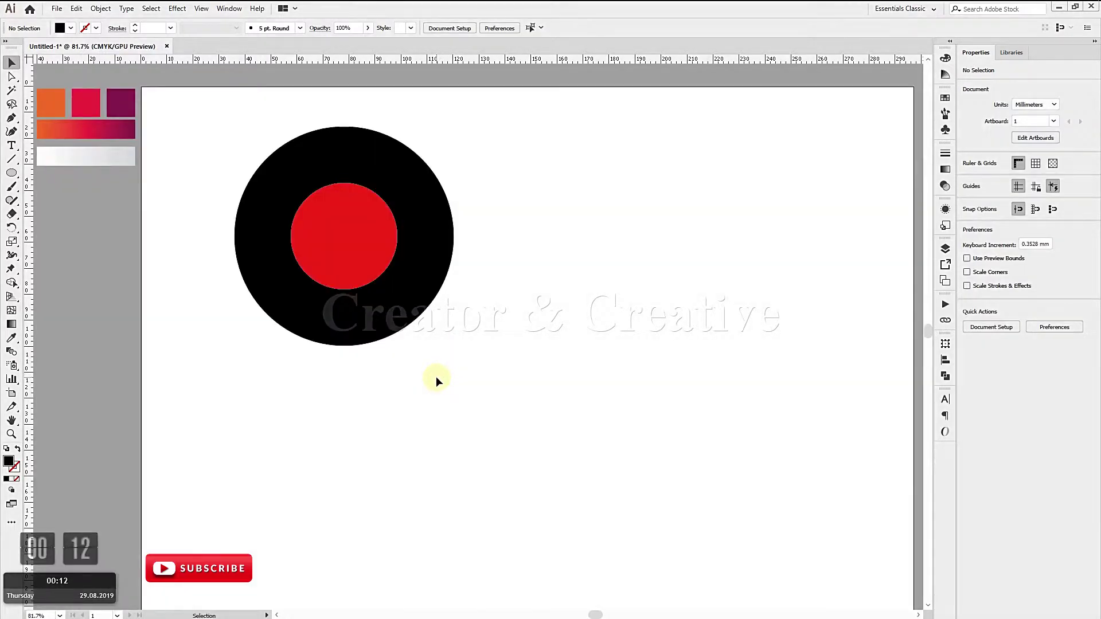
Step: Scale the ring and red circle together down to about 45.9 mm and place them in the artboard's upper-left area
drag(254, 131, 431, 372)
scroll(443, 378, down, 2)
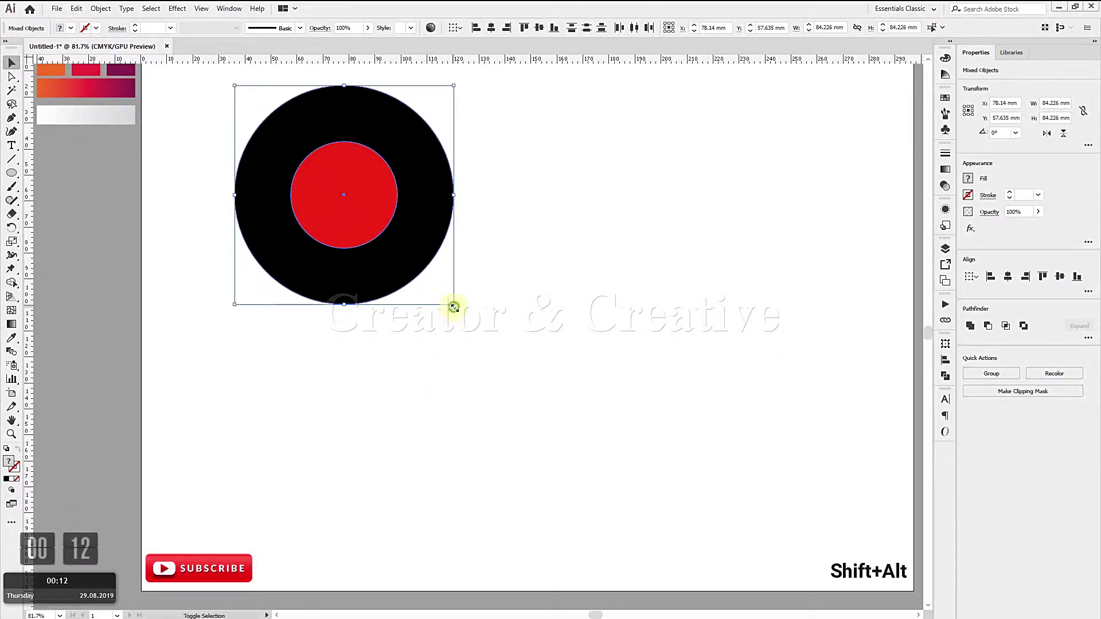
drag(454, 304, 342, 215)
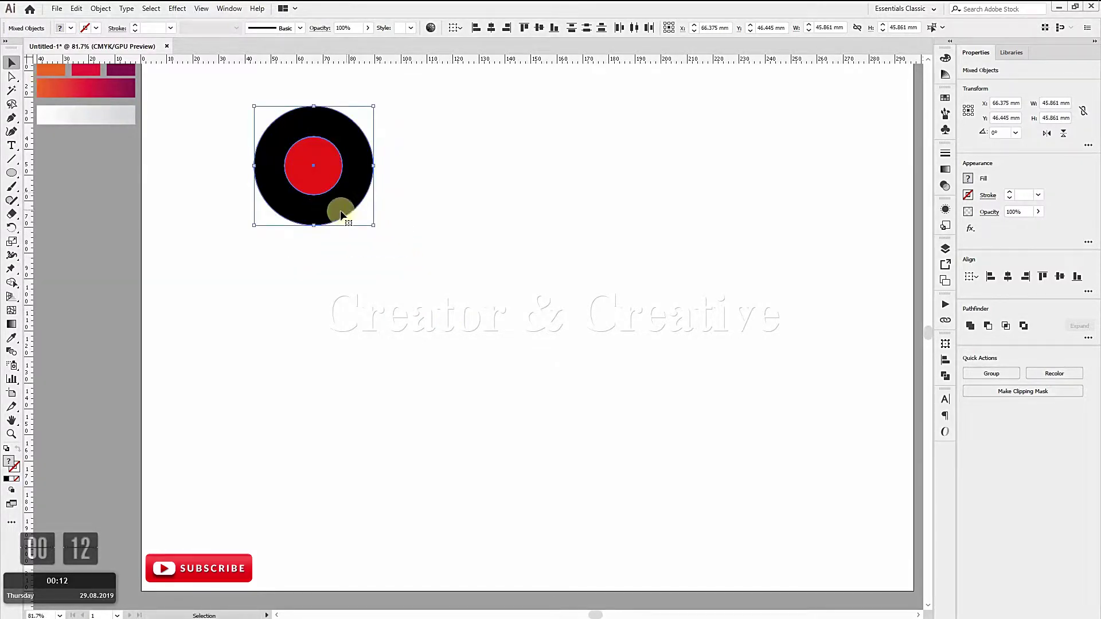
Step: Duplicate the ring and circle downward twice, overlapping by one ring thickness, and shift the stack of three to the right on the artboard
click(355, 285)
key(ctrl+a)
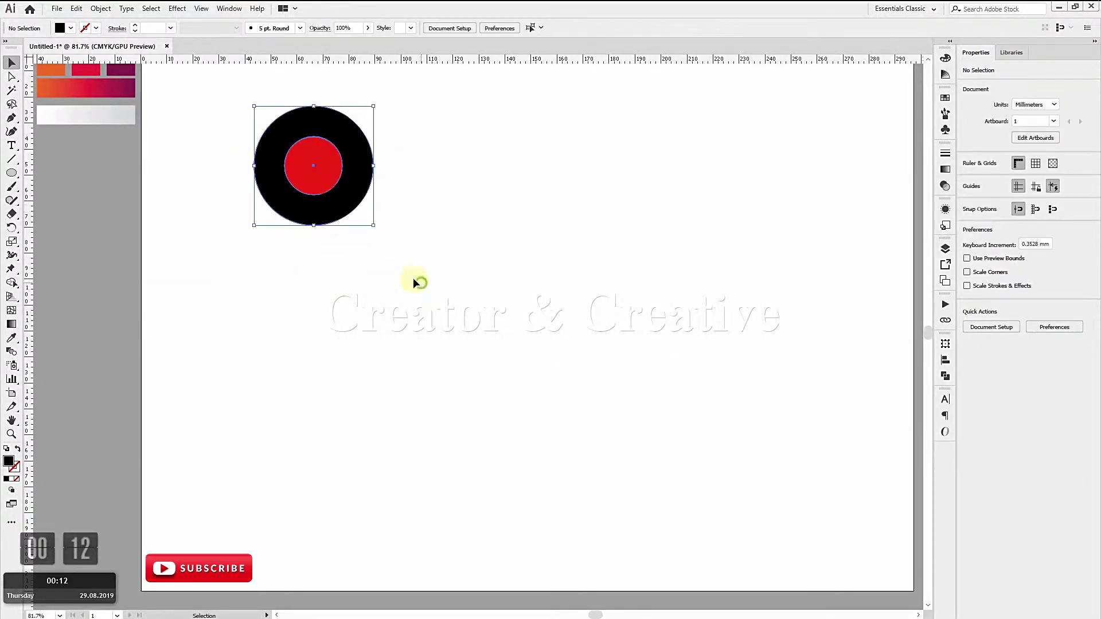
drag(330, 208, 339, 296)
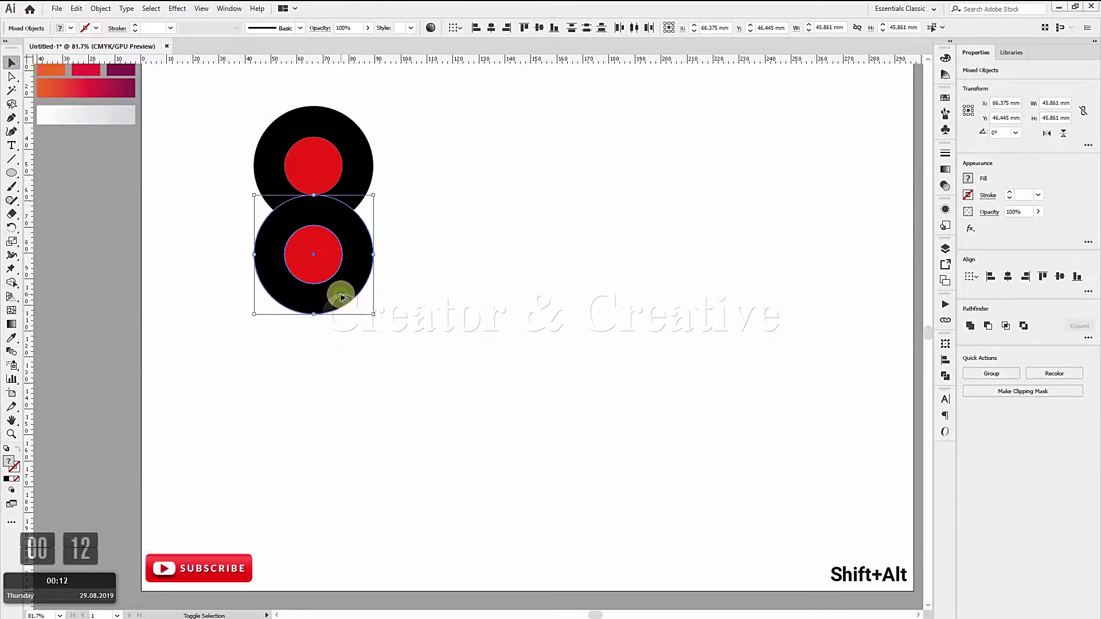
key(ctrl+d)
drag(209, 102, 304, 309)
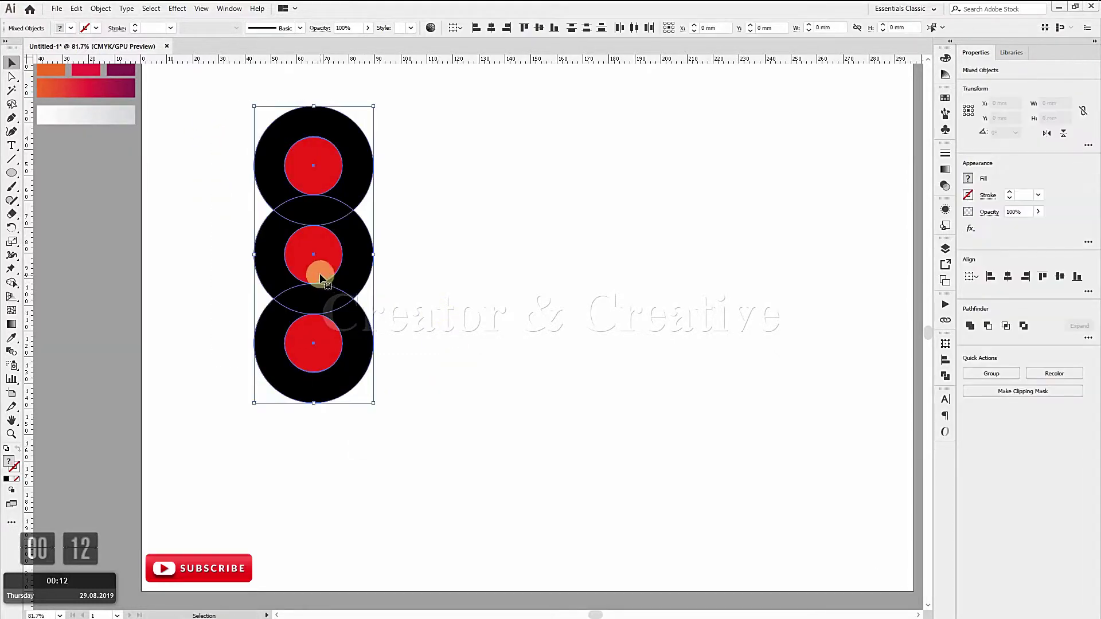
drag(317, 267, 436, 263)
click(566, 311)
Step: Draw a magenta rectangle about 31 × 96 mm over the stack's right half from the top circle's center down, and duplicate it over the left half
drag(12, 173, 46, 173)
drag(513, 166, 432, 415)
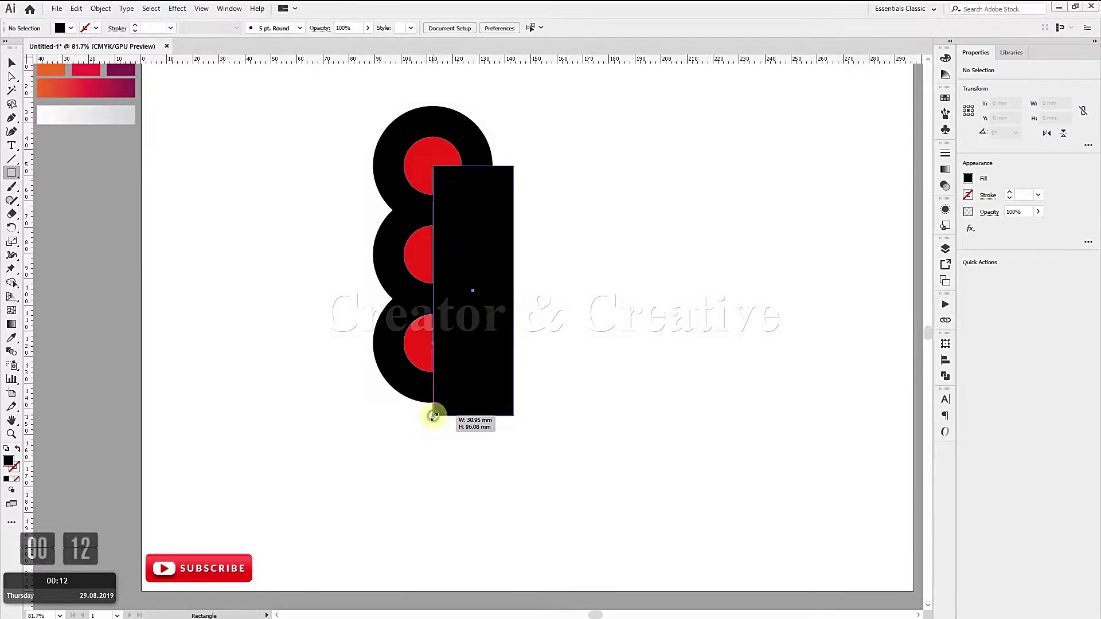
click(71, 28)
click(80, 50)
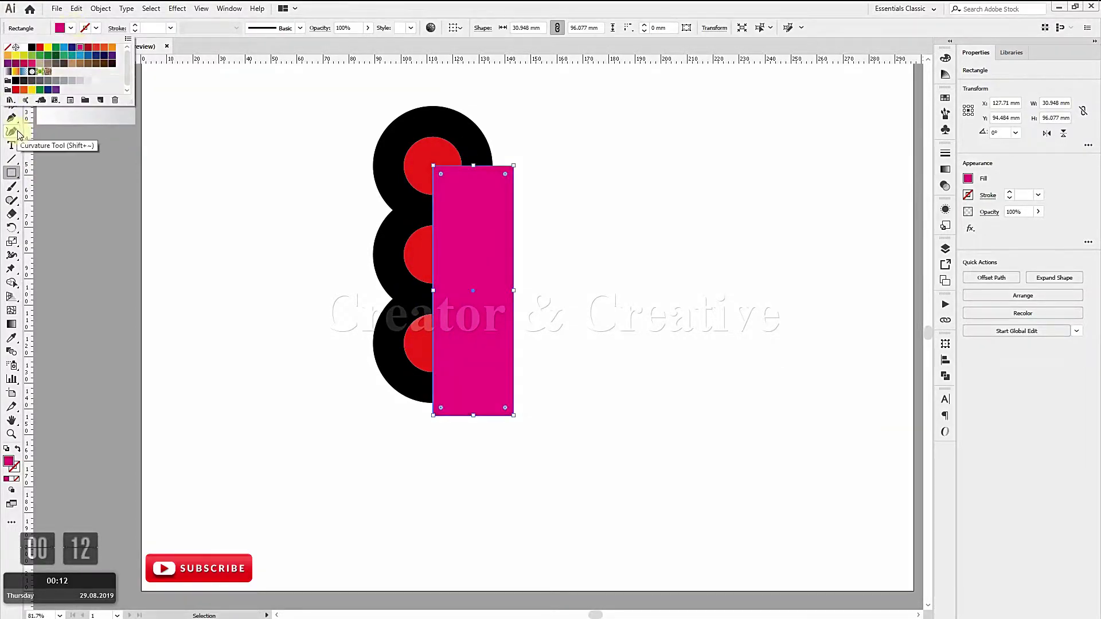
click(242, 156)
click(11, 65)
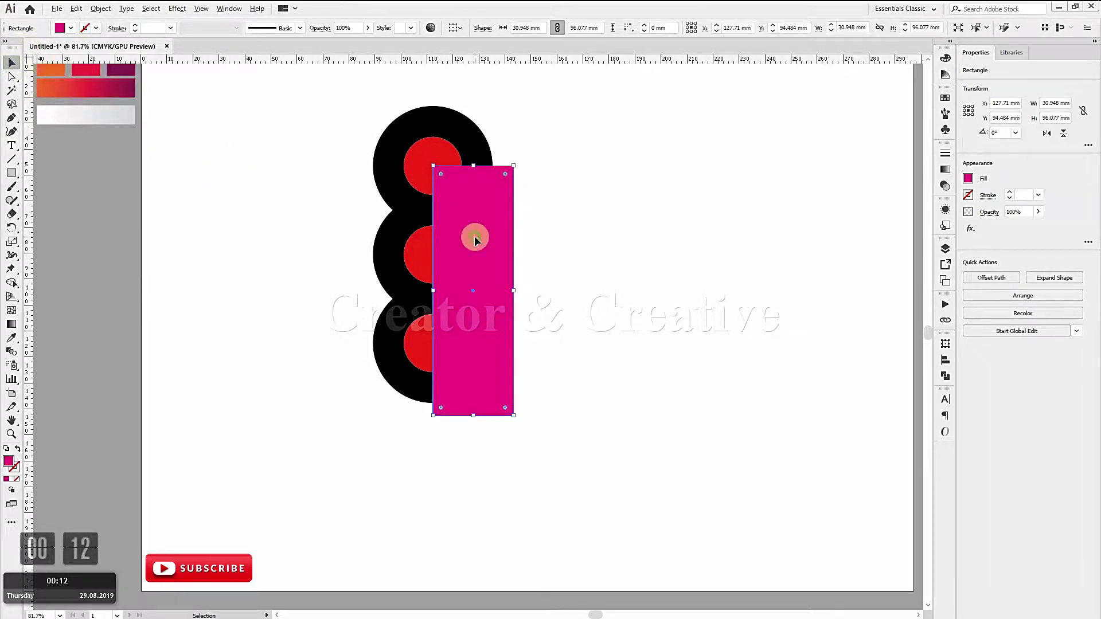
drag(475, 240, 394, 232)
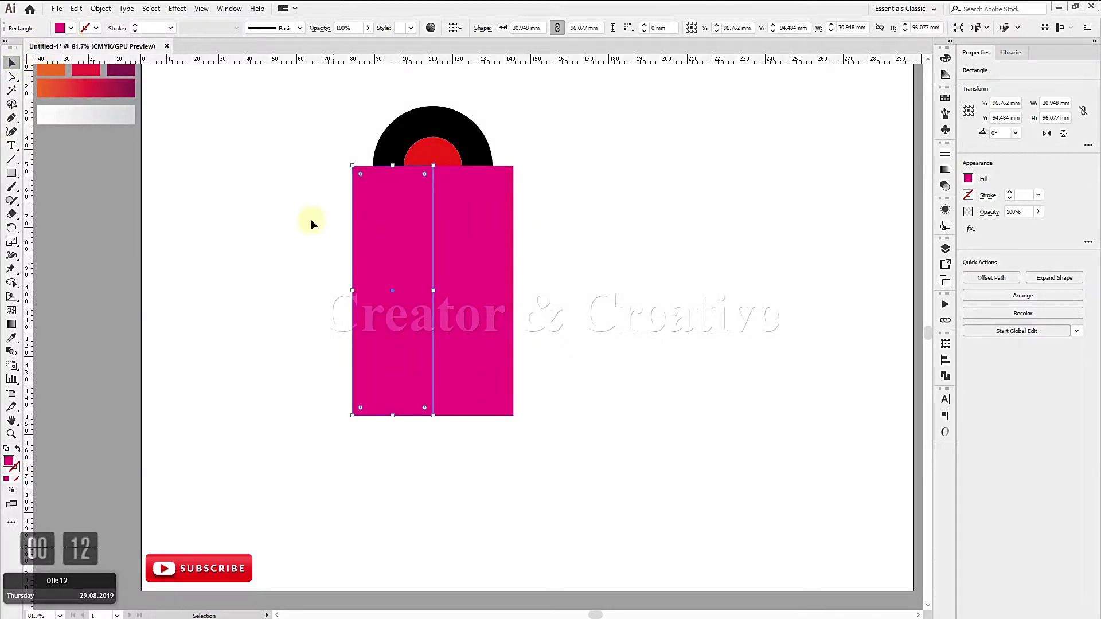
Step: With Shape Builder, remove the outer rectangle areas, the bottom ring's right half, the top ring's lower-right quarter and the middle ring's left half
drag(300, 93, 573, 453)
click(14, 286)
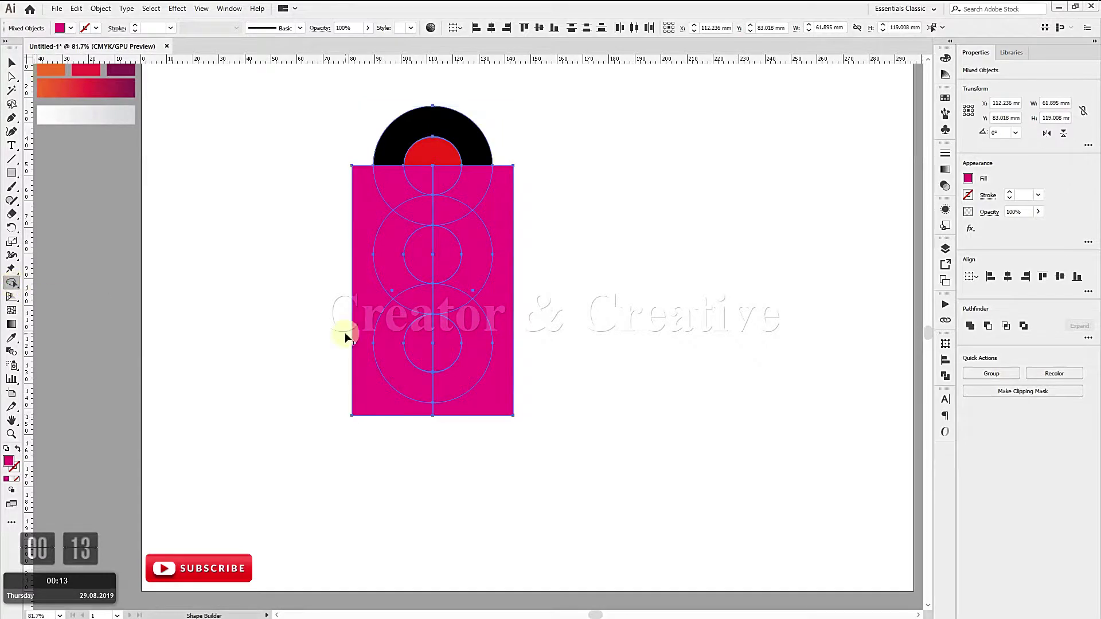
mouse_move(403, 367)
mouse_down()
mouse_move(493, 373)
mouse_move(479, 343)
mouse_up()
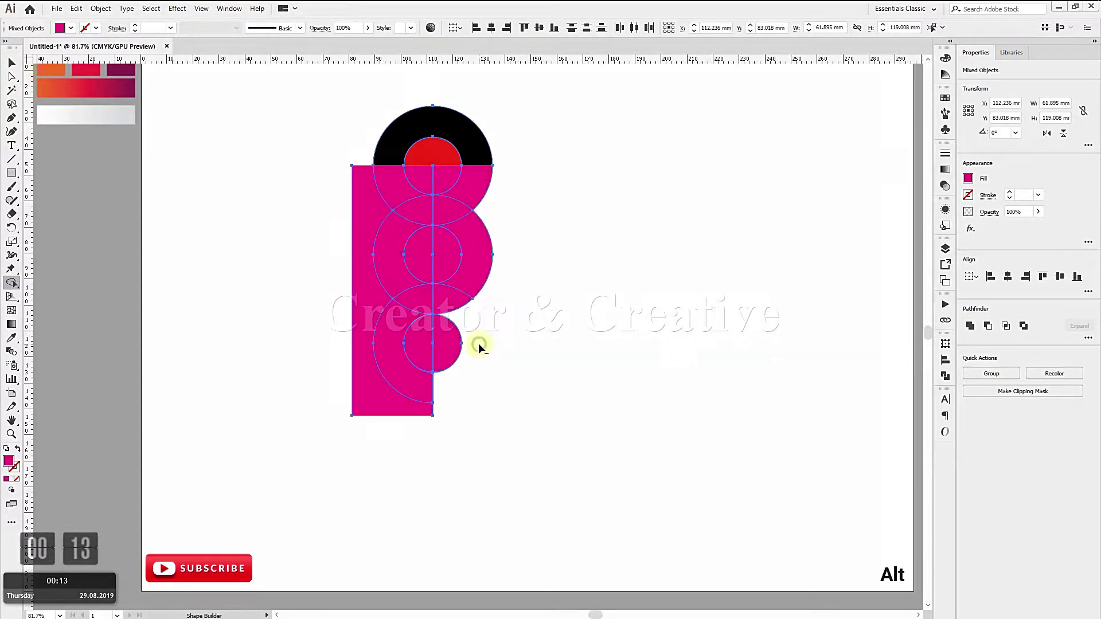
drag(545, 208, 476, 182)
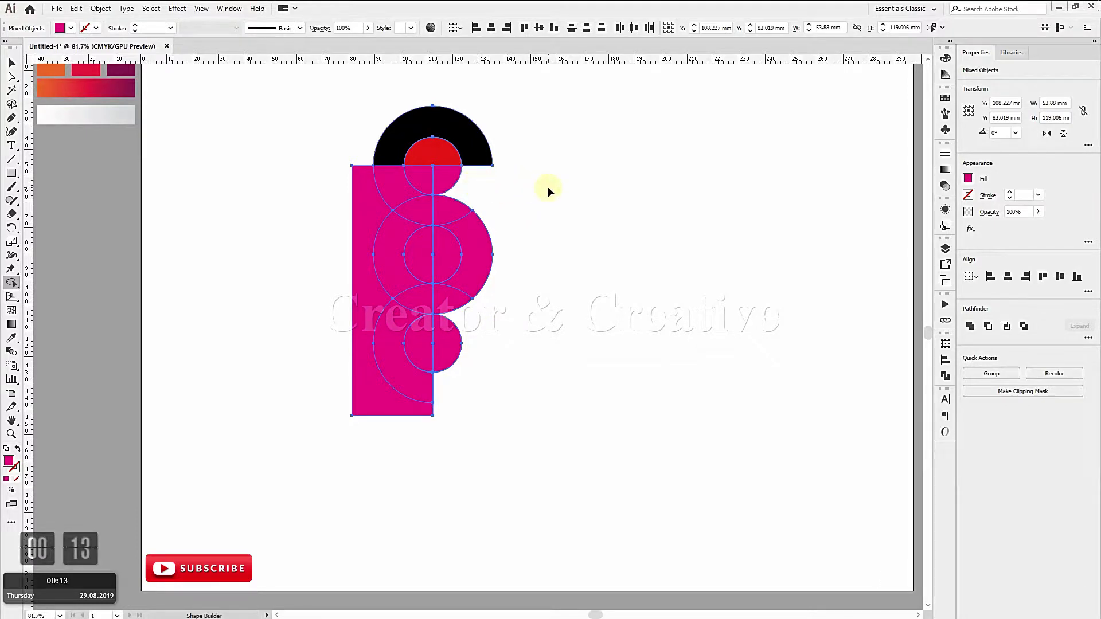
drag(300, 251, 377, 264)
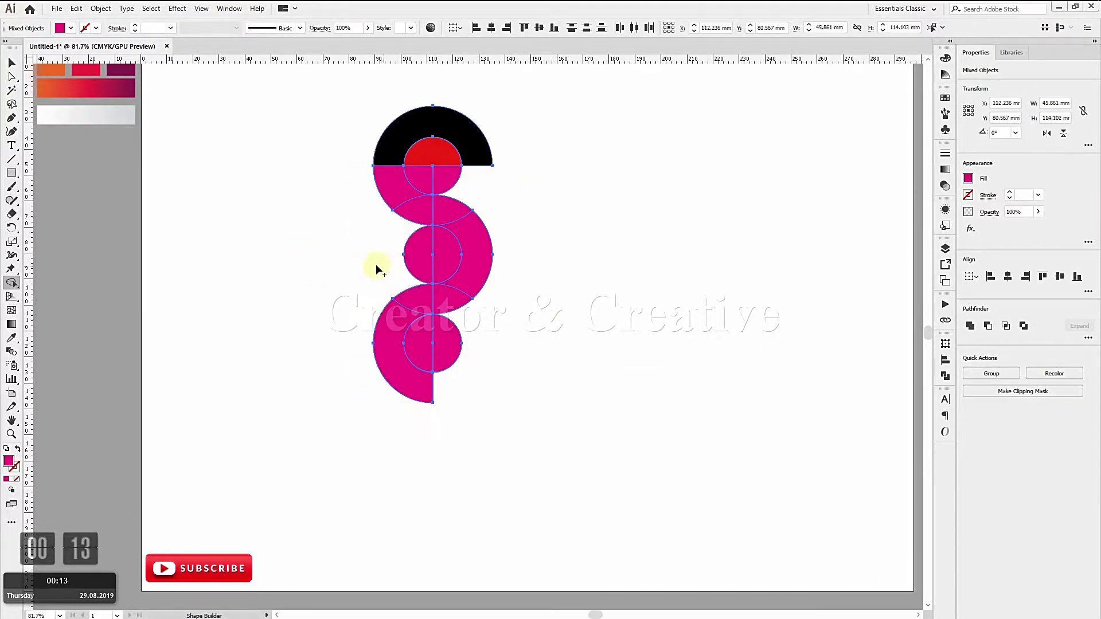
Step: Delete the leftover magenta pieces covering the rings and circles so only the black S-curve and three red circles remain
click(10, 64)
click(653, 354)
drag(468, 262, 627, 273)
key(Delete)
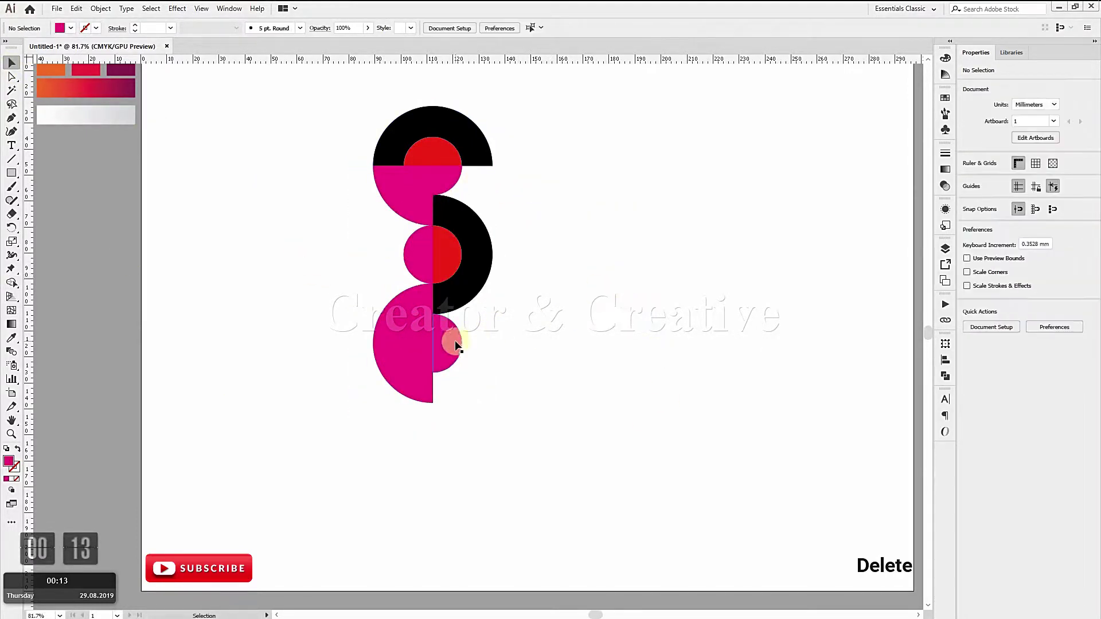
drag(457, 346, 557, 345)
key(Delete)
click(414, 362)
key(Delete)
click(413, 208)
key(Delete)
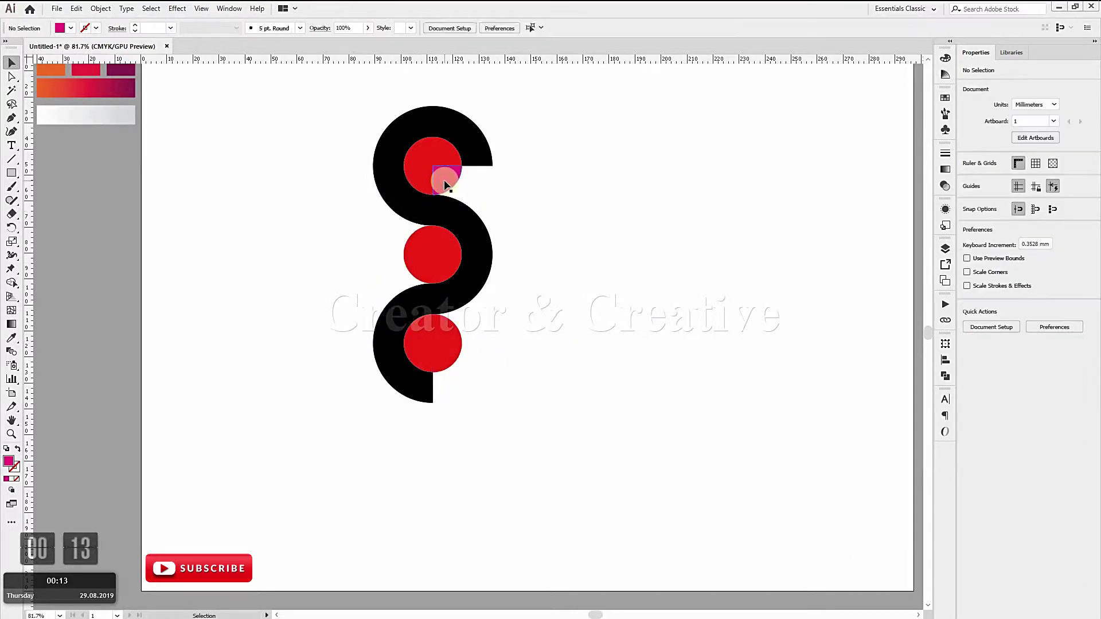
click(445, 183)
key(Delete)
drag(458, 354, 516, 357)
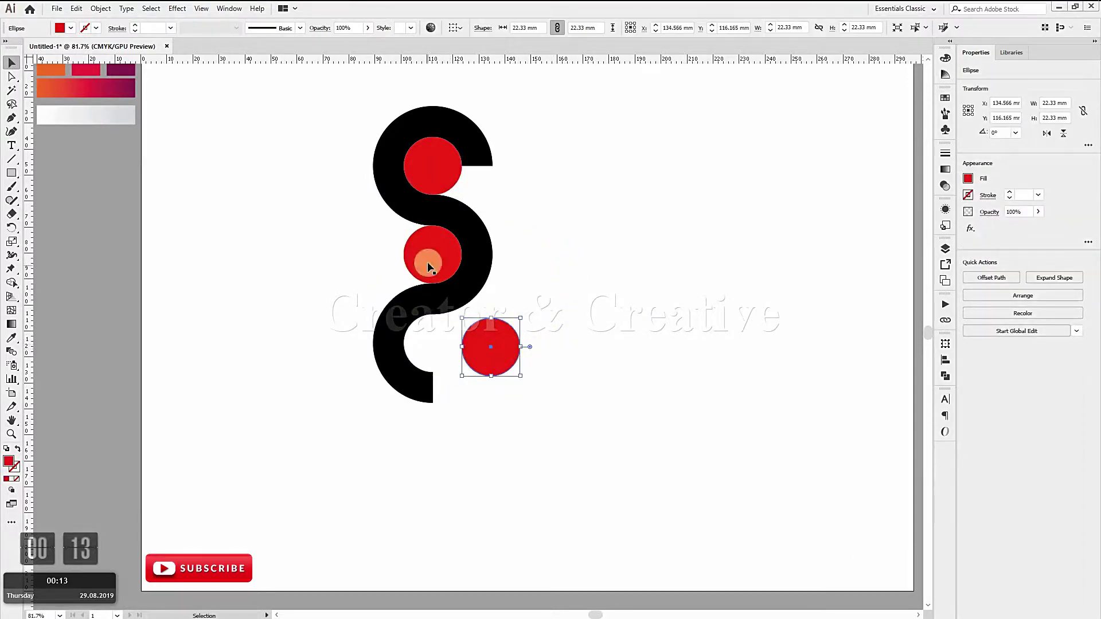
drag(429, 257, 369, 257)
drag(462, 172, 528, 209)
click(673, 250)
key(ctrl+z)
key(ctrl+z)
key(ctrl+z)
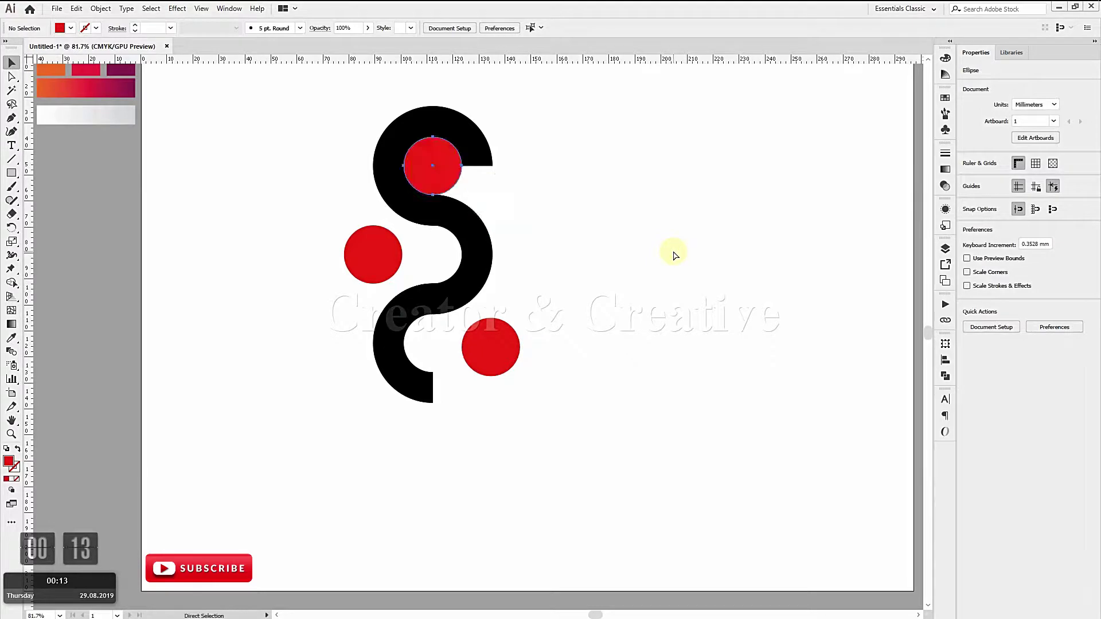
drag(414, 350, 277, 329)
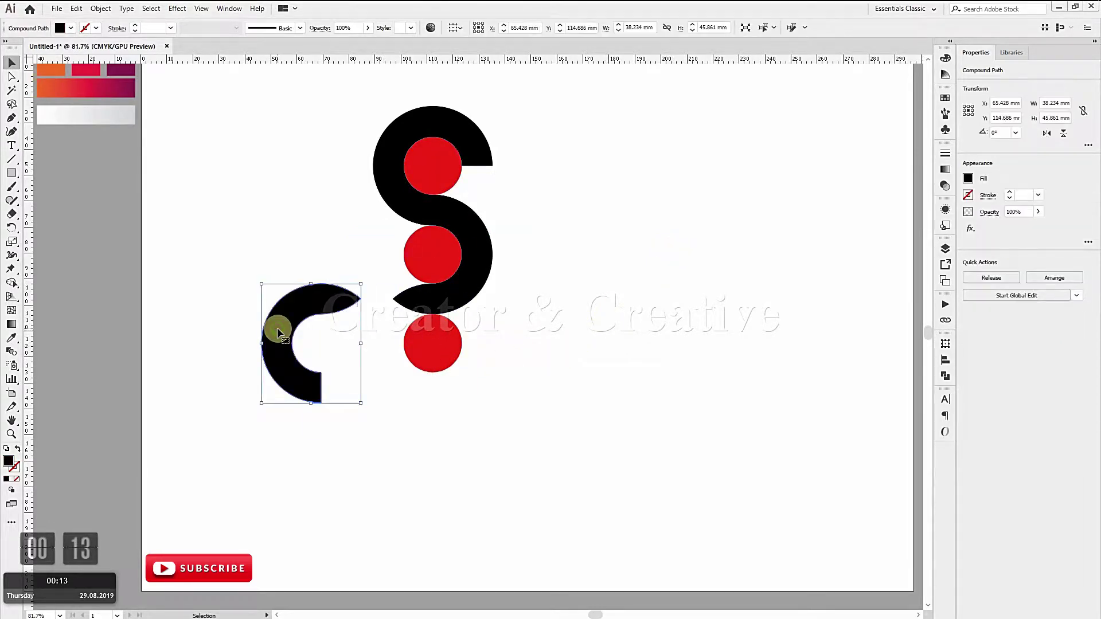
key(ctrl+z)
Step: Select the three black ring sections and unite them into a single S-curve path with Pathfinder
shift+click(436, 295)
shift+click(423, 169)
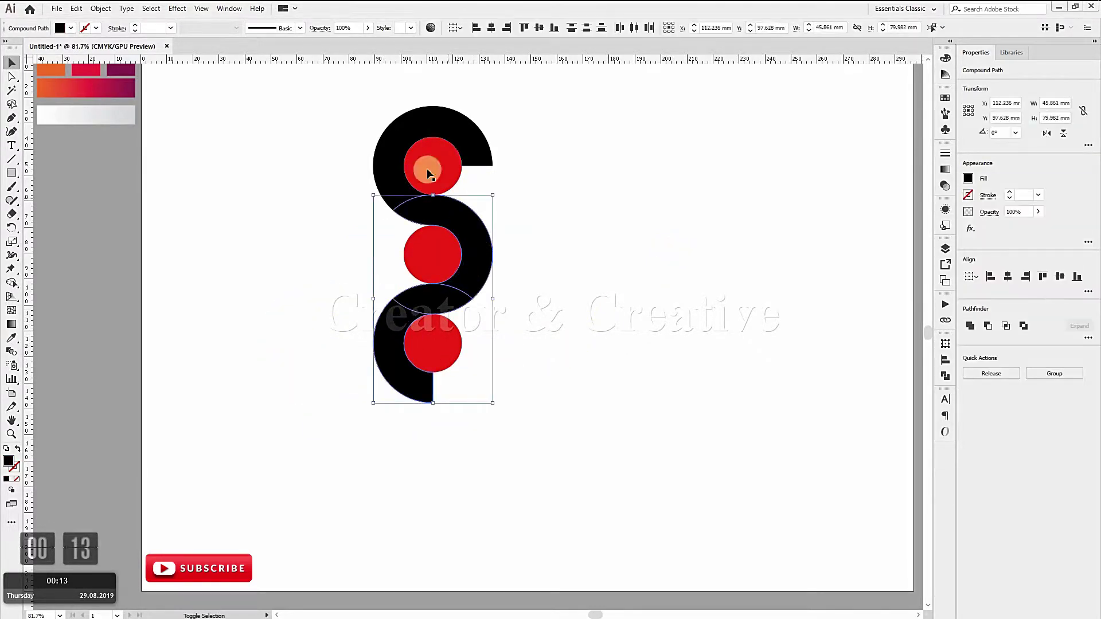
click(945, 377)
click(811, 369)
click(559, 353)
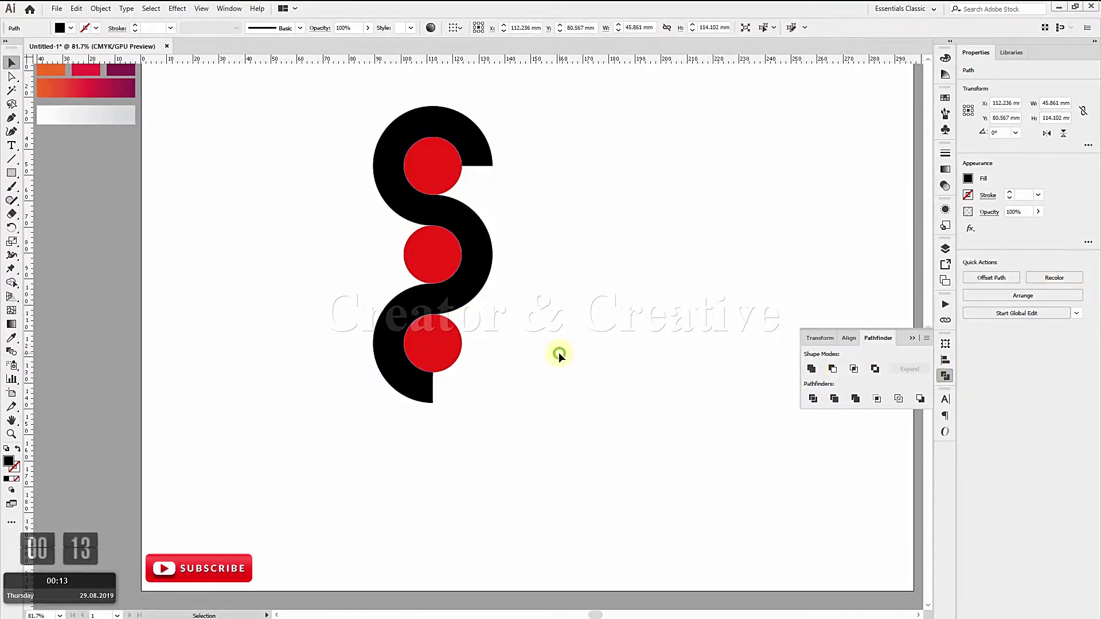
Step: Apply the light gray palette gradient to all three red circles with the Eyedropper
click(432, 168)
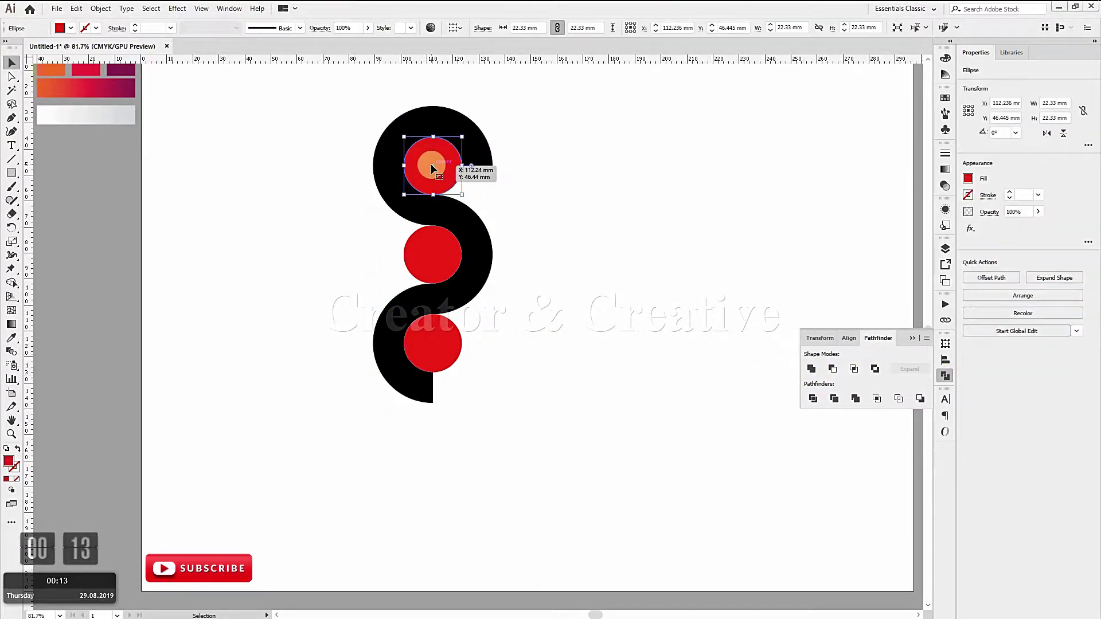
key(i)
click(118, 114)
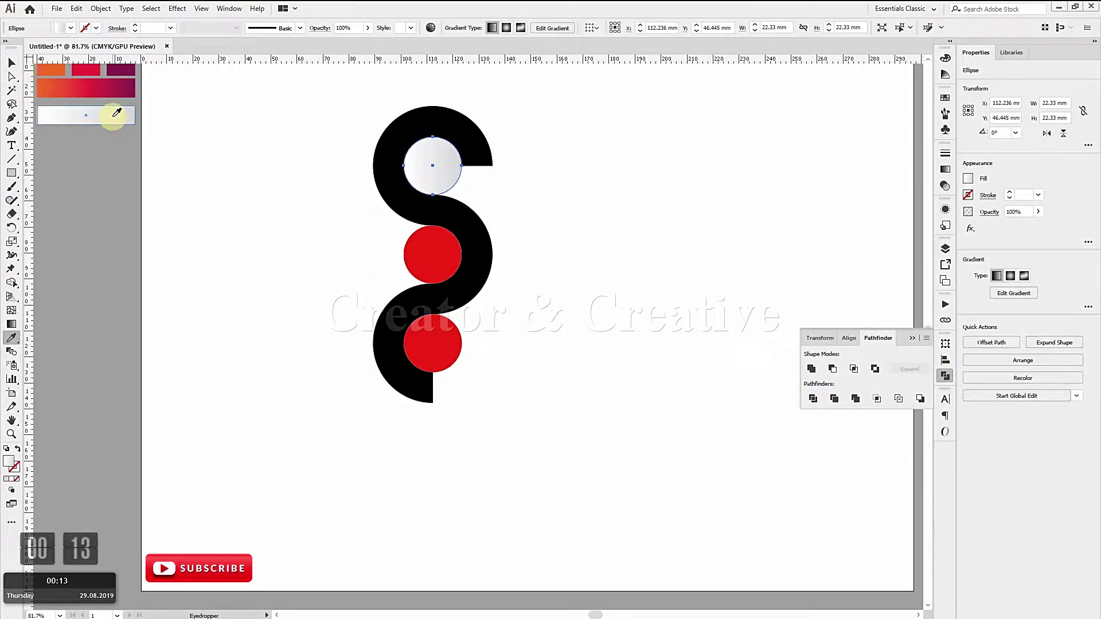
ctrl+click(446, 249)
key(i)
click(432, 159)
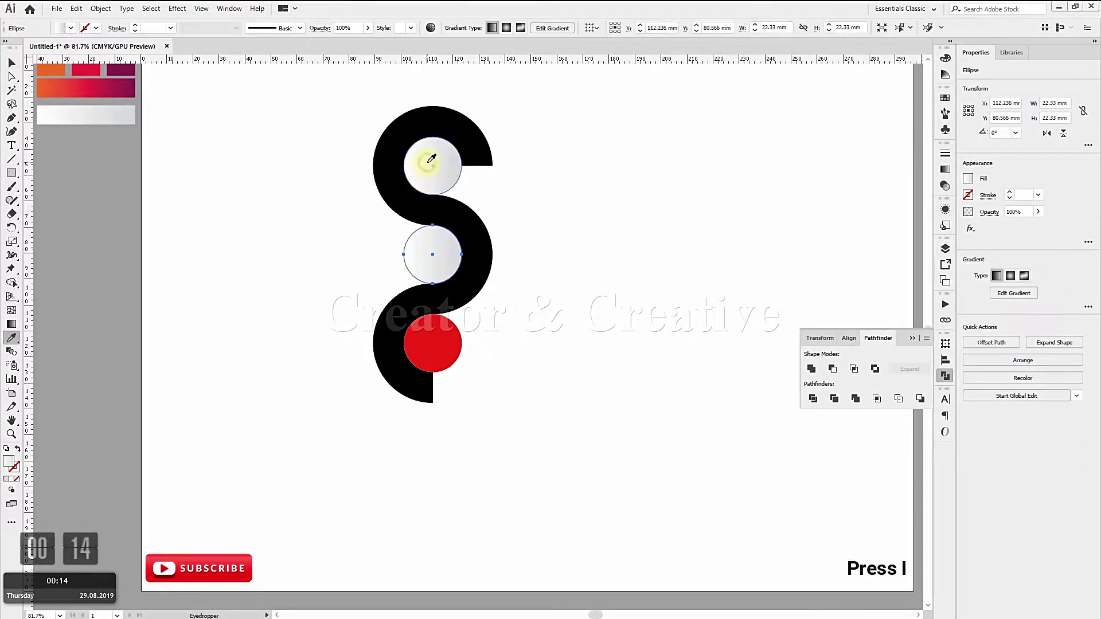
ctrl+click(434, 333)
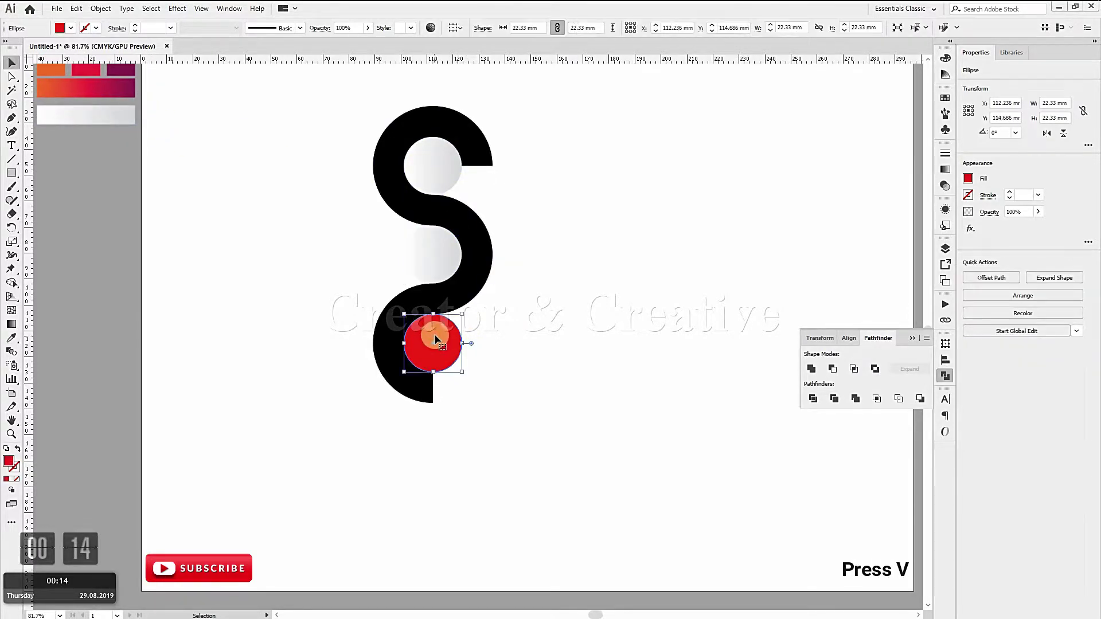
click(440, 248)
key(v)
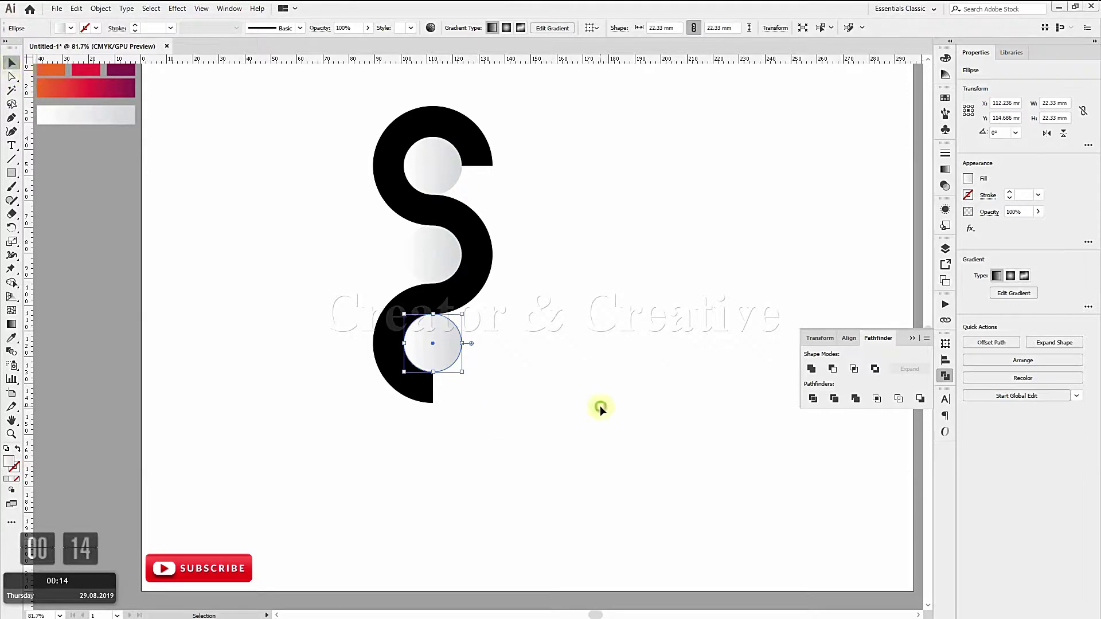
click(600, 408)
Step: Apply the orange-red-purple palette gradient to the black S-curve with the Eyedropper
click(479, 277)
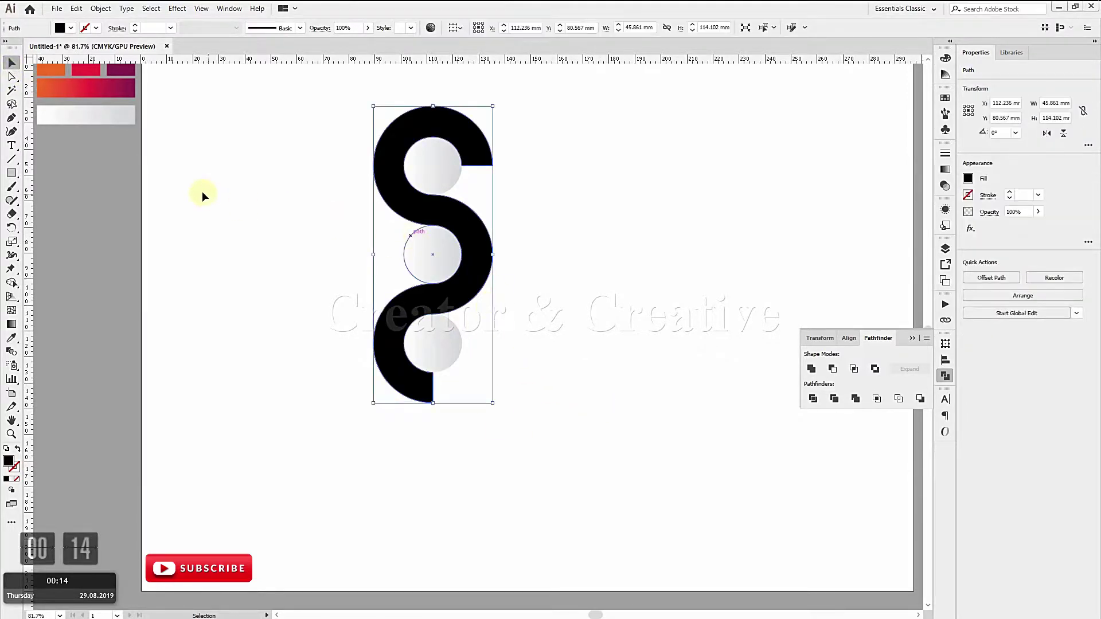
key(i)
click(110, 88)
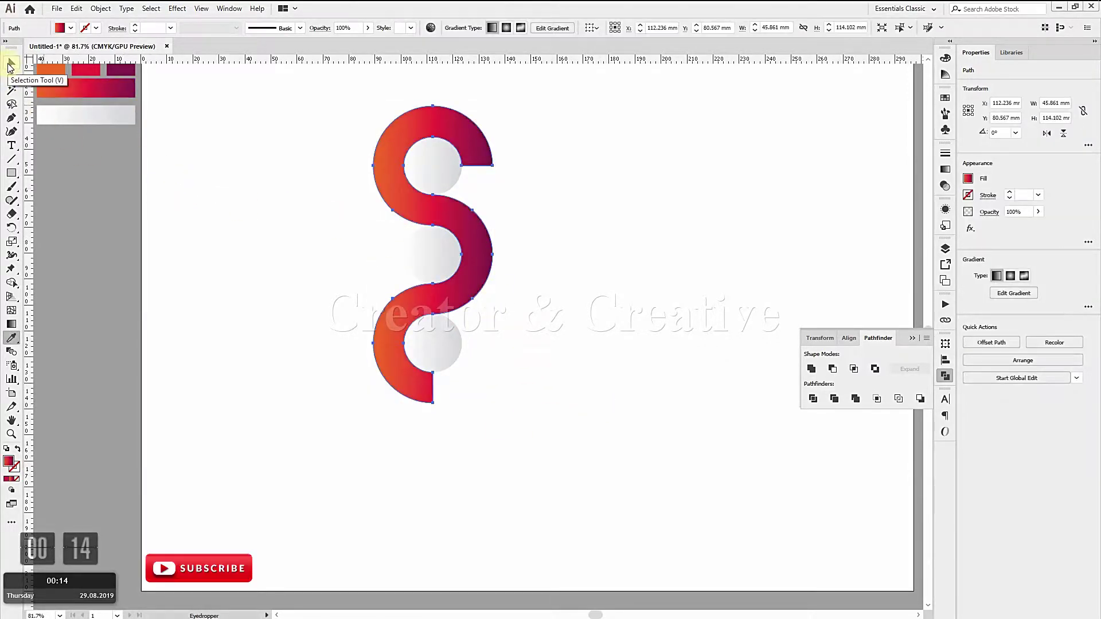
click(12, 65)
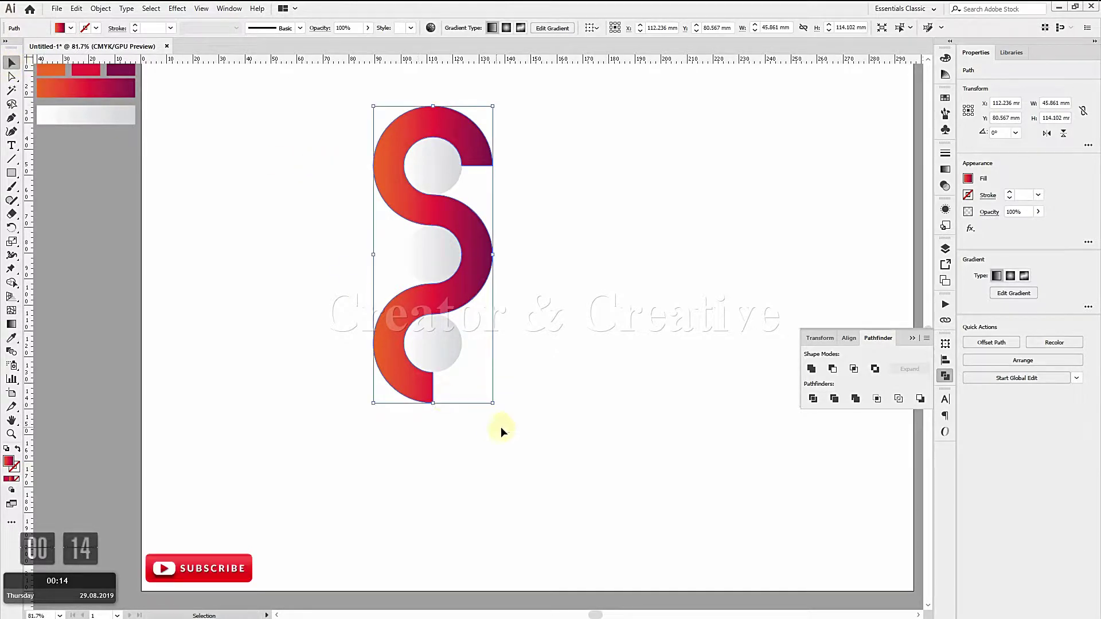
Step: Rotate the S-curve and its three circles together by 90° so the graphic lies horizontally
drag(497, 406, 615, 224)
key(ctrl+z)
click(523, 450)
drag(347, 94, 572, 482)
drag(500, 409, 602, 231)
Step: Redirect the curve's gradient horizontally across its full width, from orange at its left end to purple at its right end
key(i)
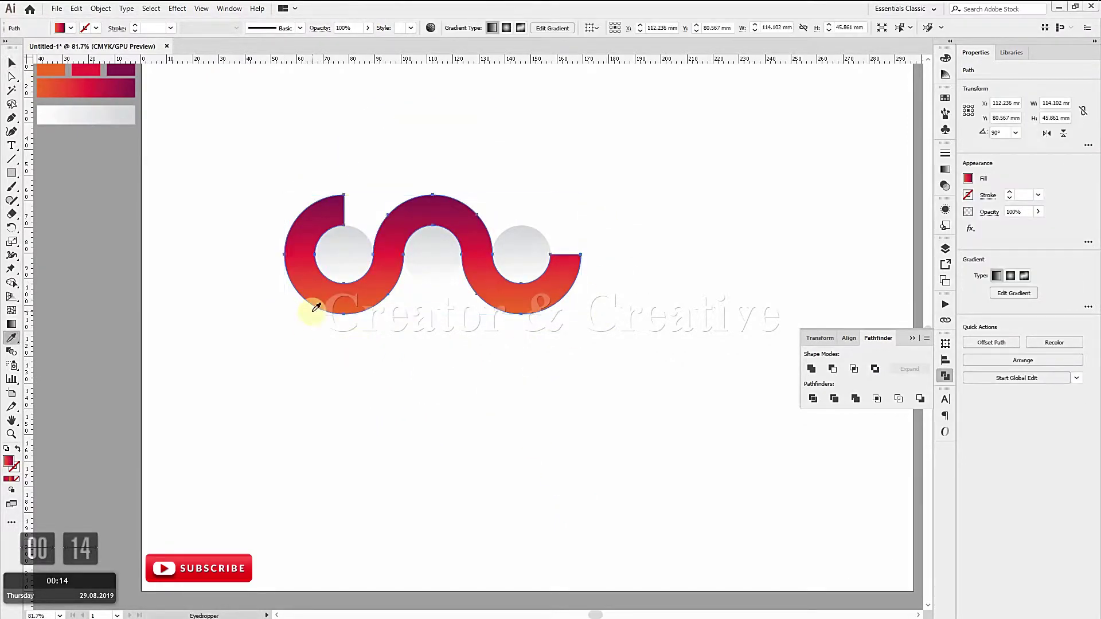
key(v)
click(12, 324)
drag(258, 244, 586, 247)
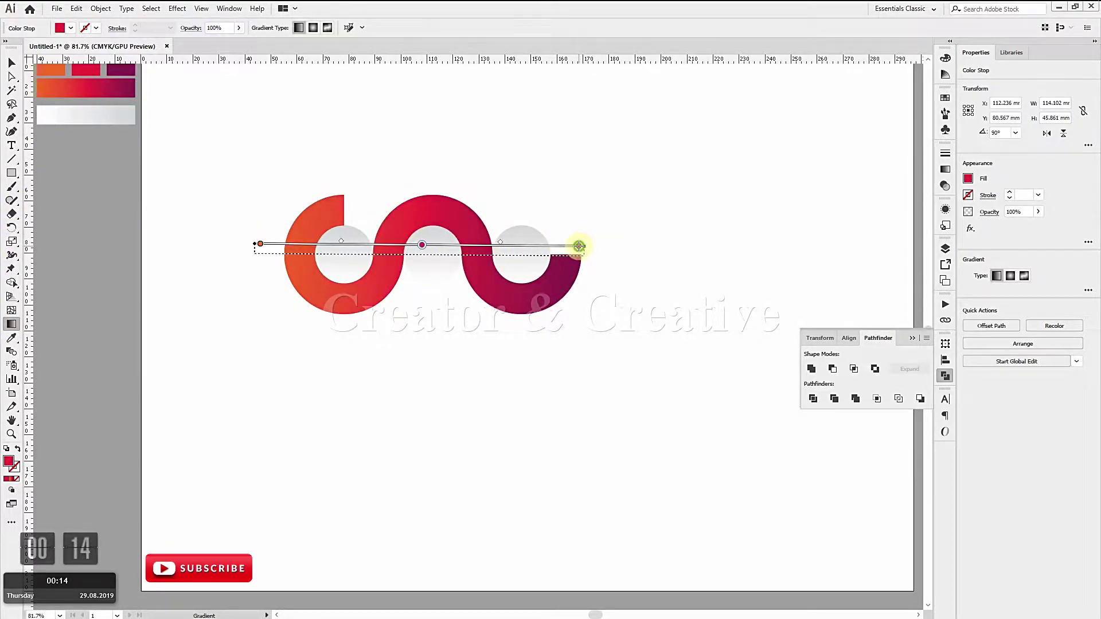
click(11, 62)
click(429, 409)
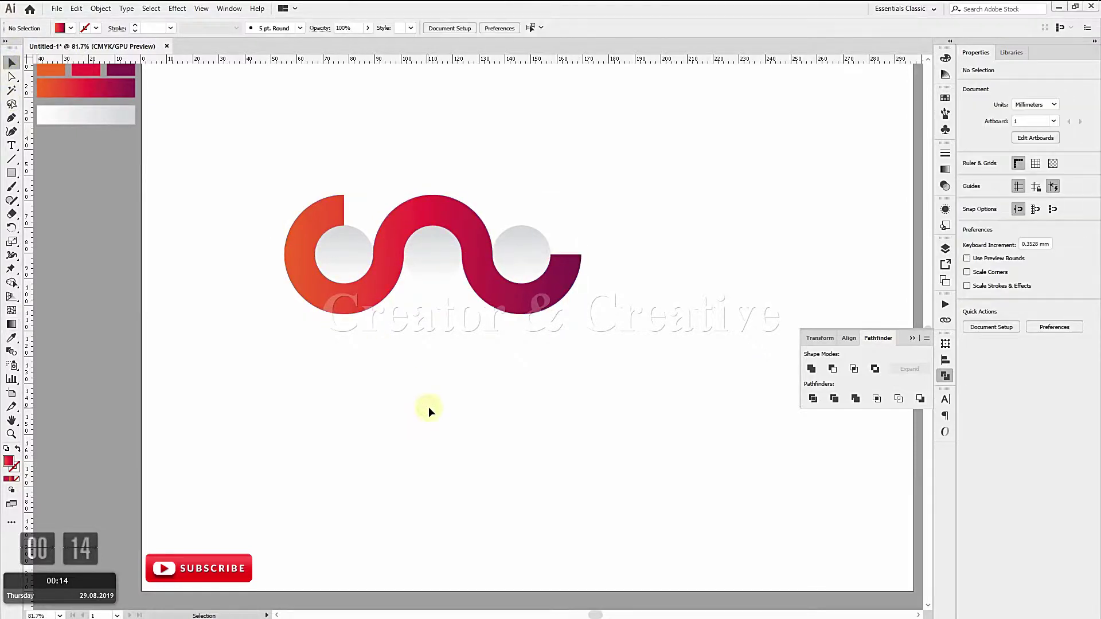
Step: Redraw the left circle's gray gradient diagonally from its upper-left edge to just past its center
key(g)
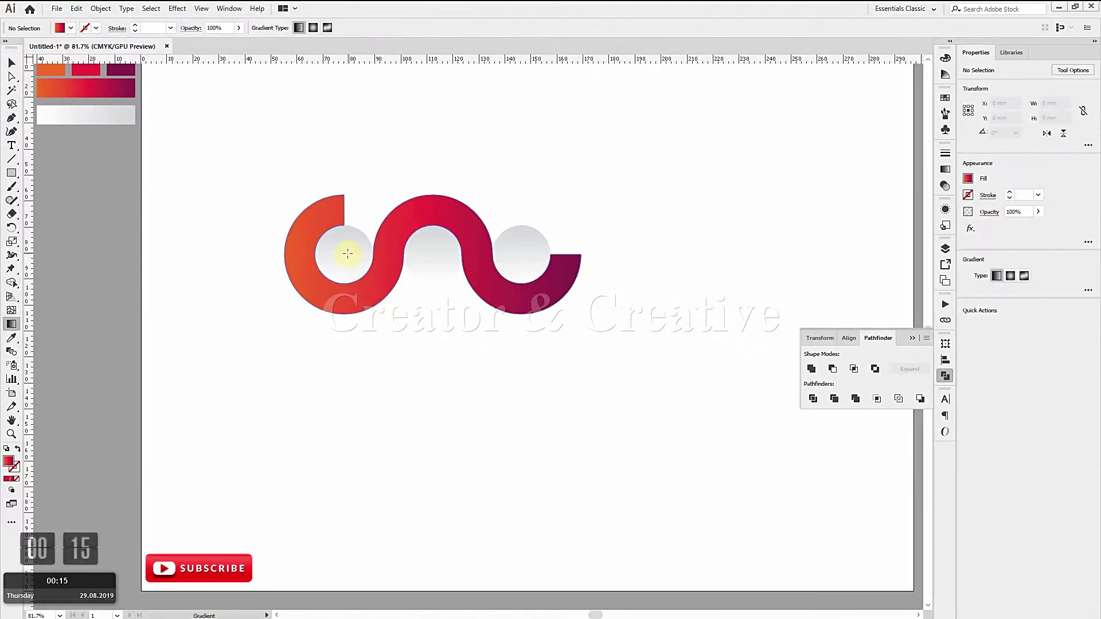
click(347, 252)
key(g)
drag(319, 225, 356, 265)
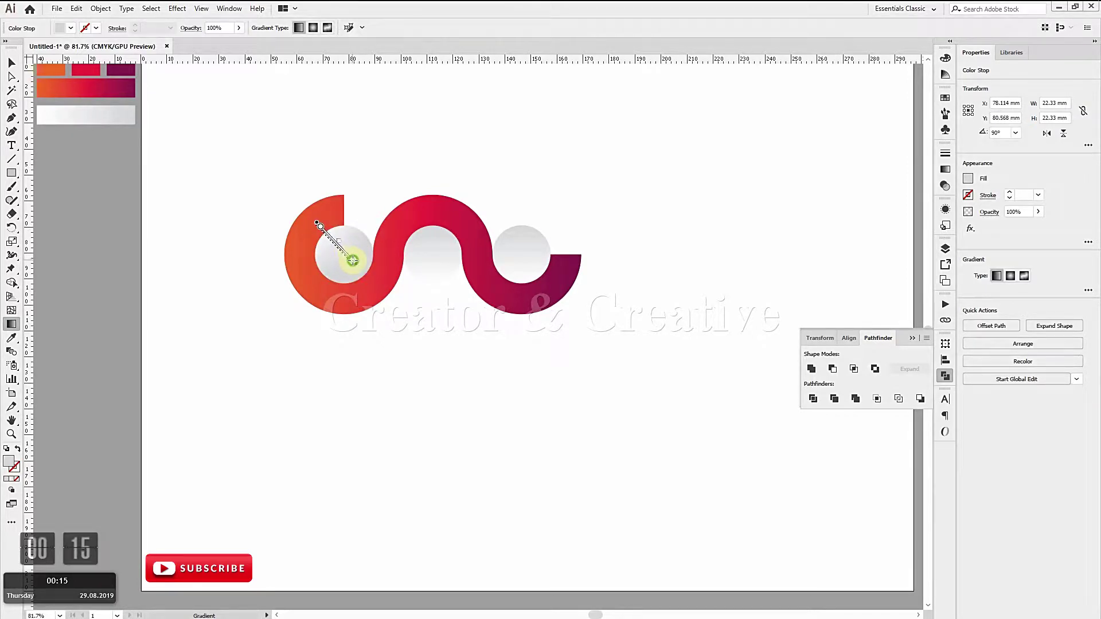
key(v)
Step: Redraw the middle circle's gray gradient diagonally from its upper-left edge to just past its center
click(428, 255)
key(g)
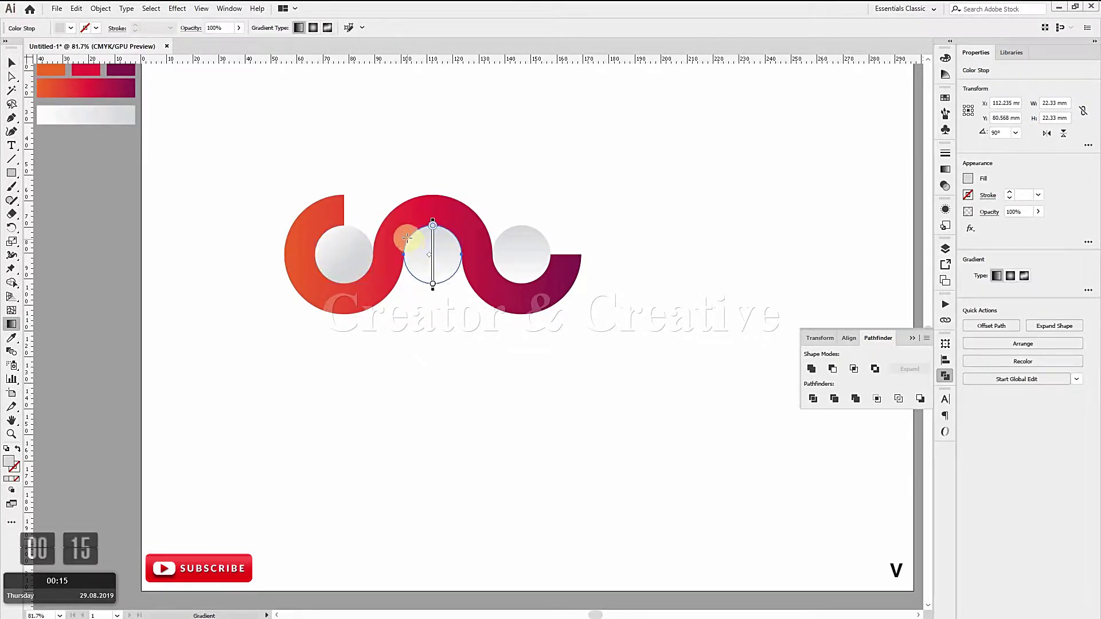
drag(401, 227, 430, 253)
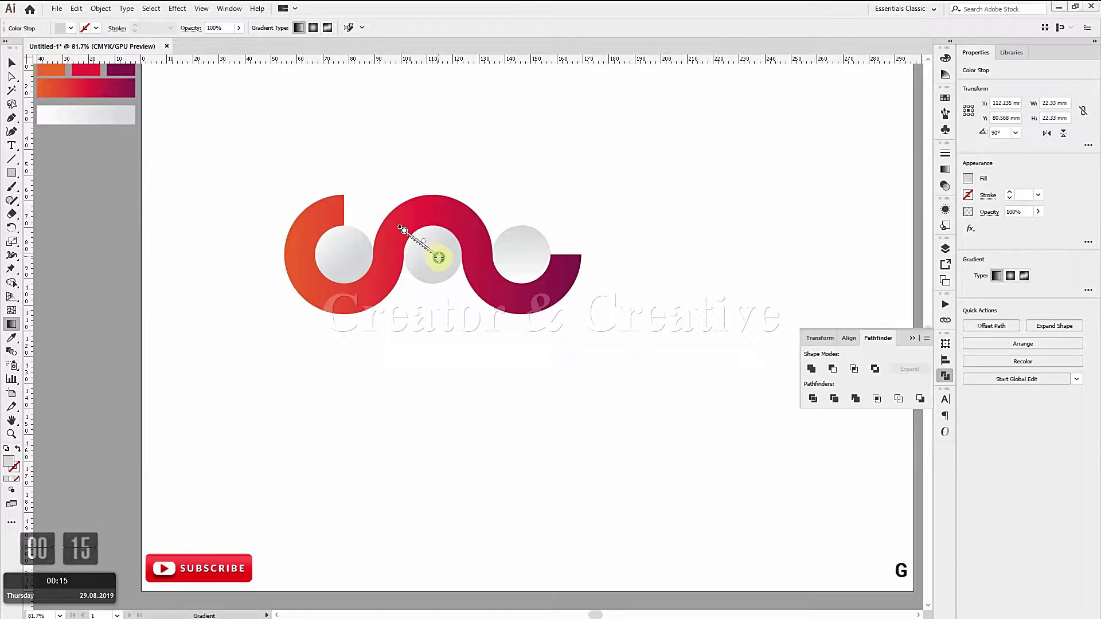
drag(442, 261, 442, 257)
key(v)
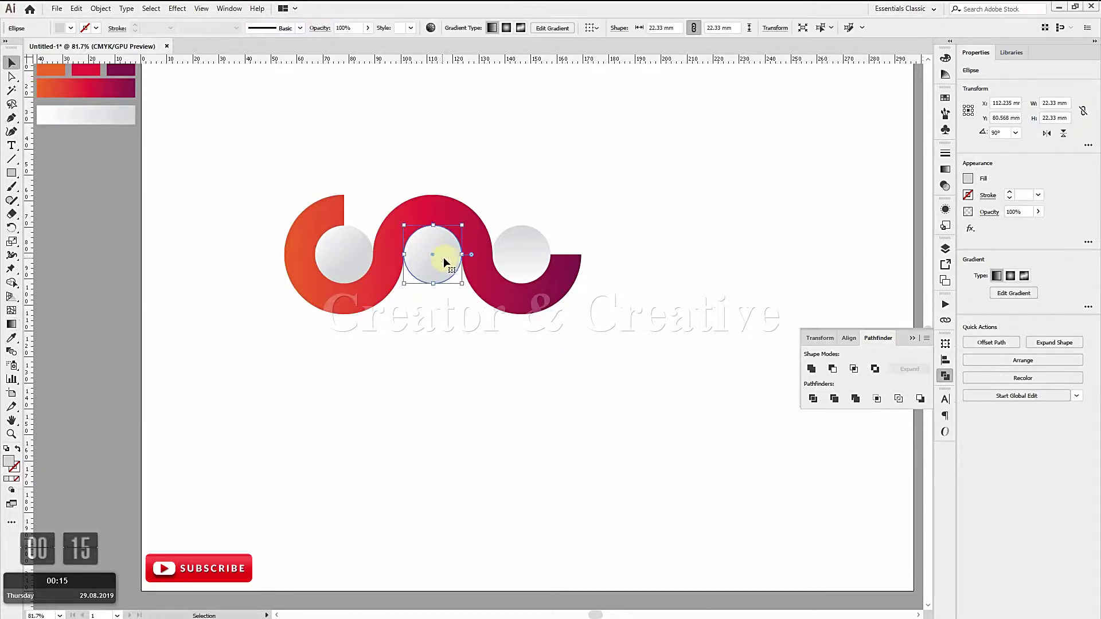
Step: Redraw the right circle's gray gradient diagonally from its upper-left edge to just past its center
click(512, 244)
key(g)
drag(491, 226, 527, 264)
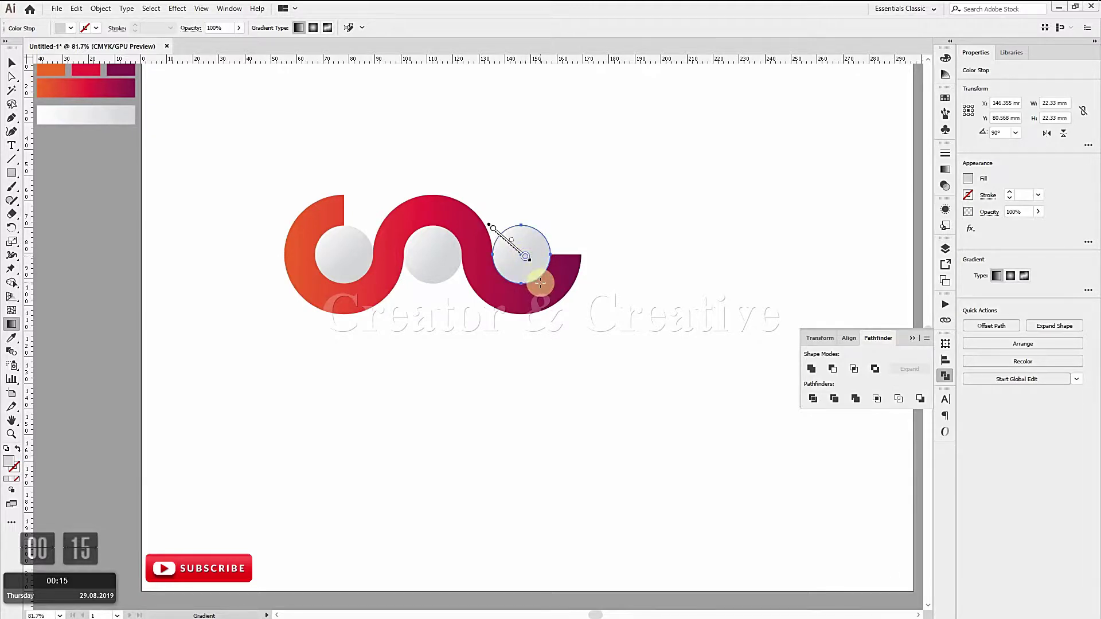
Step: Select the three gray circles inside the curve and group them
key(v)
click(169, 229)
click(345, 250)
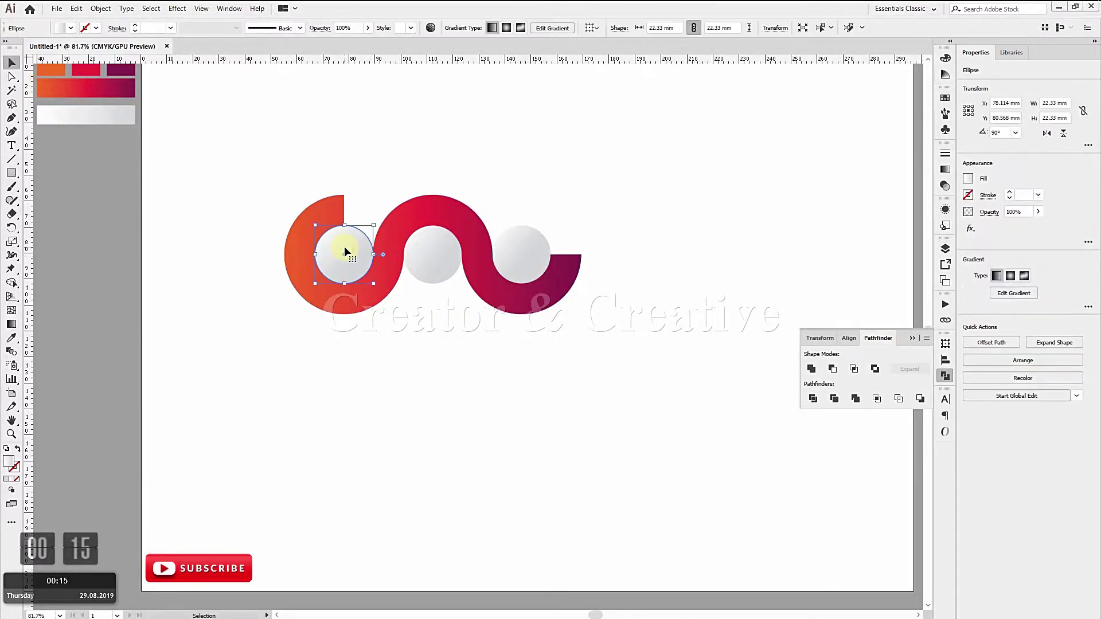
shift+click(433, 253)
shift+click(511, 250)
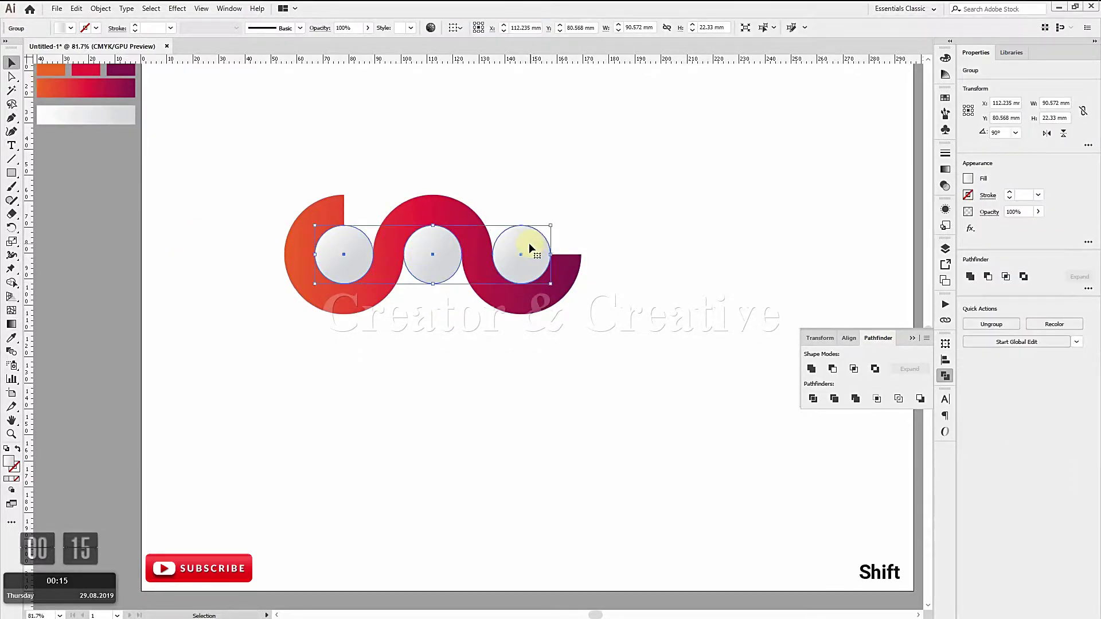
Step: Offset the grouped gray circles' paths by -1 mm with Miter joins, keeping the originals
click(101, 8)
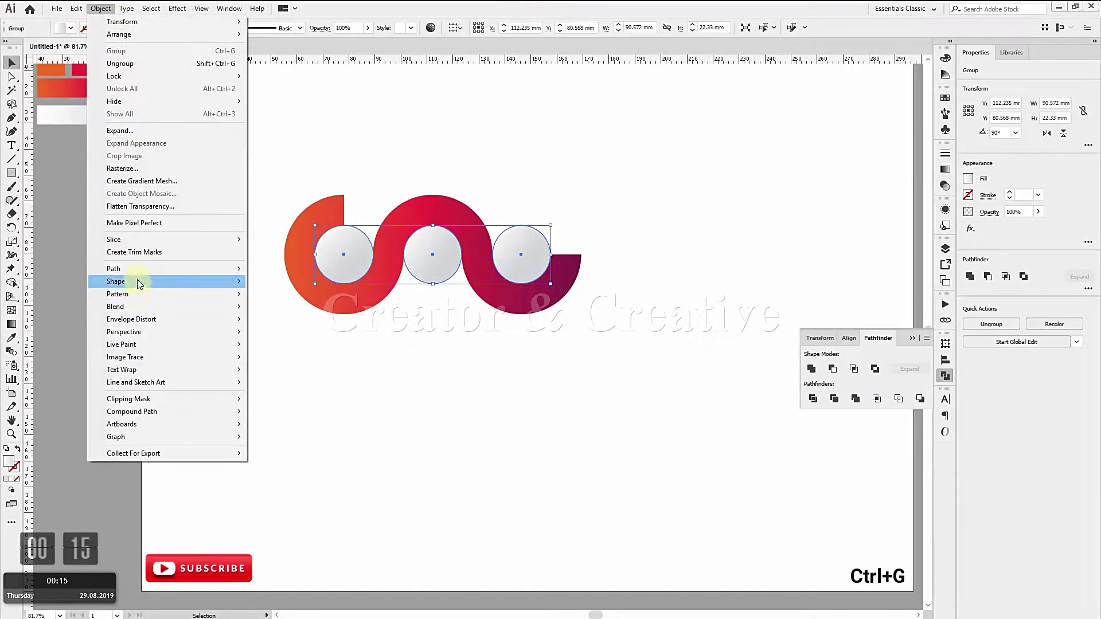
mouse_move(226, 273)
click(283, 310)
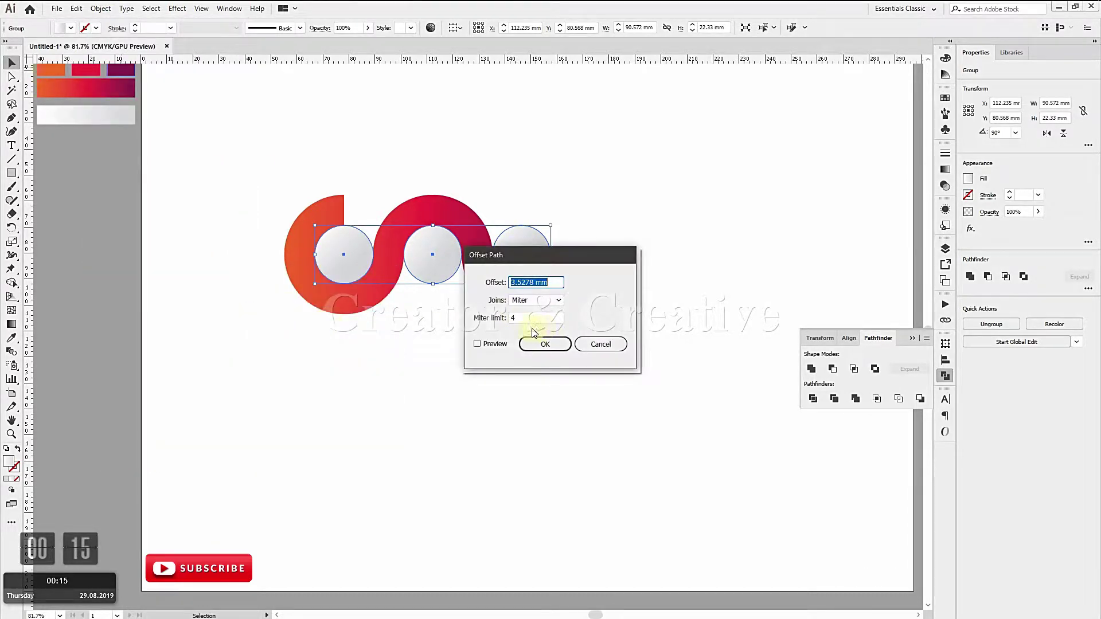
click(477, 344)
drag(553, 282, 398, 287)
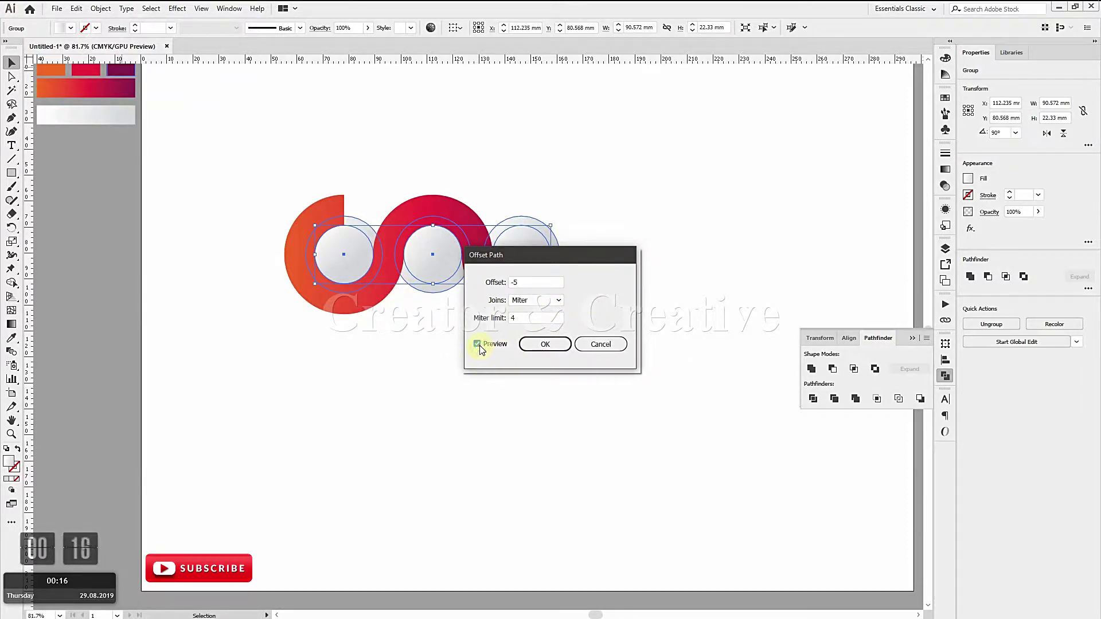
key(Tab)
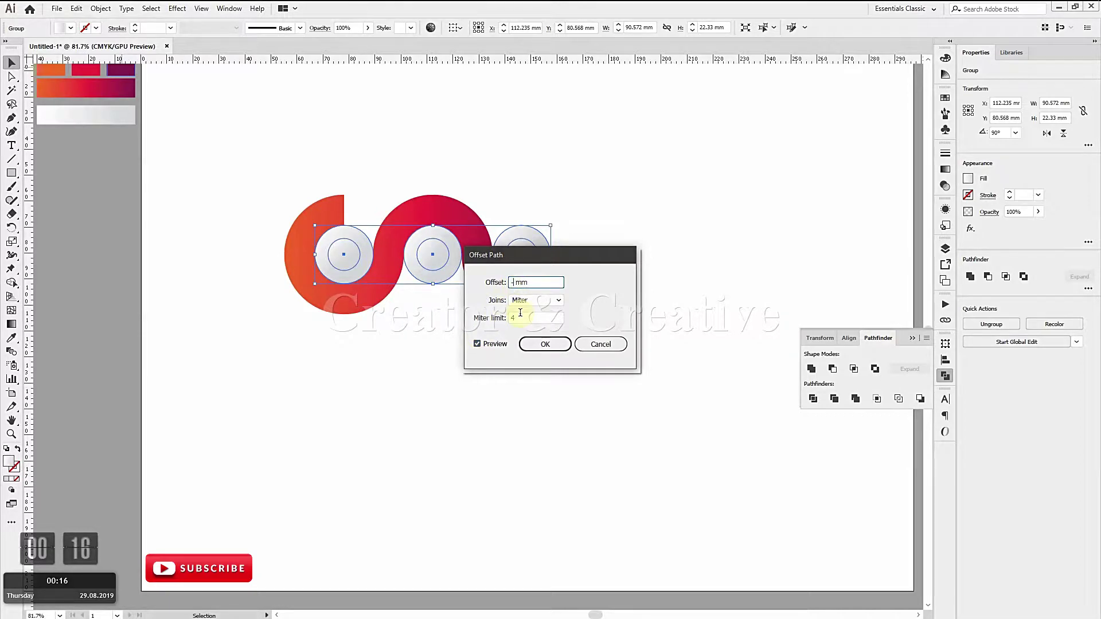
click(494, 347)
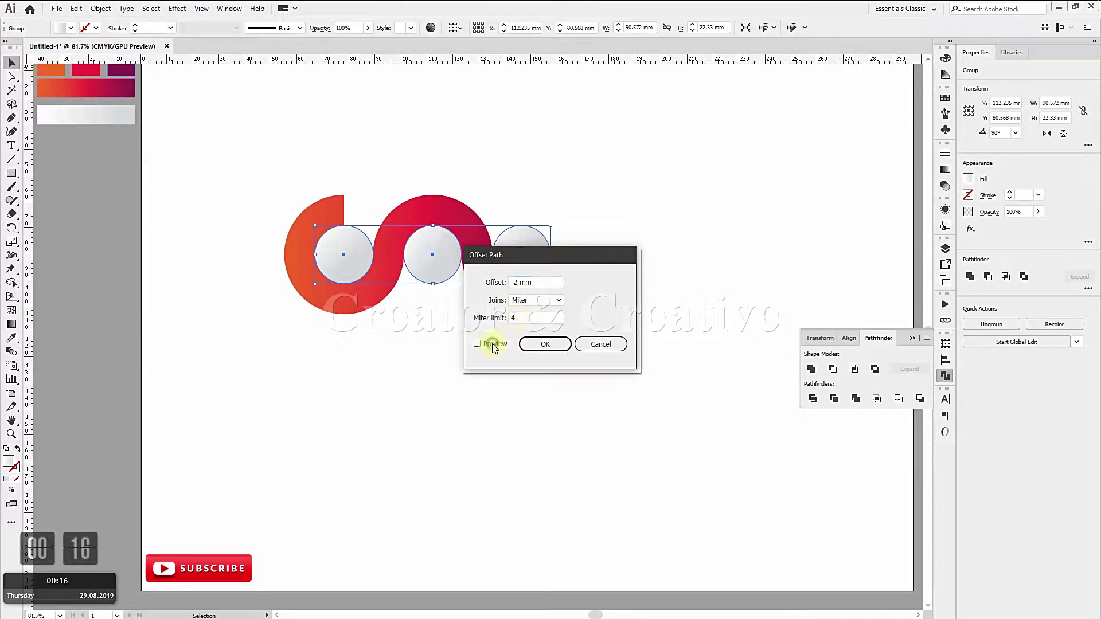
click(494, 348)
click(520, 282)
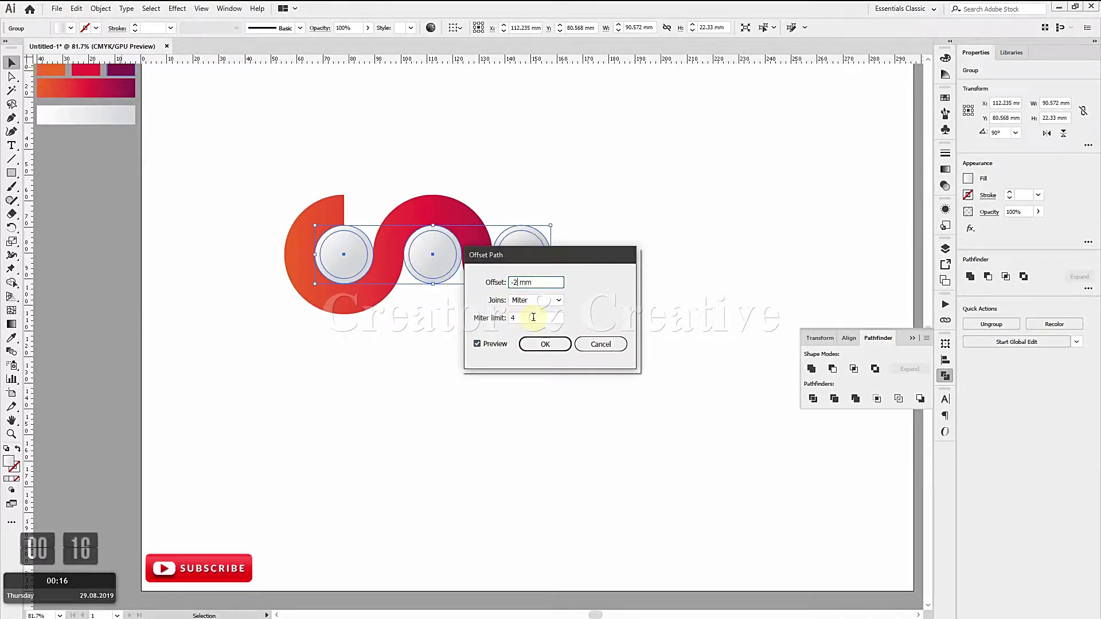
click(478, 347)
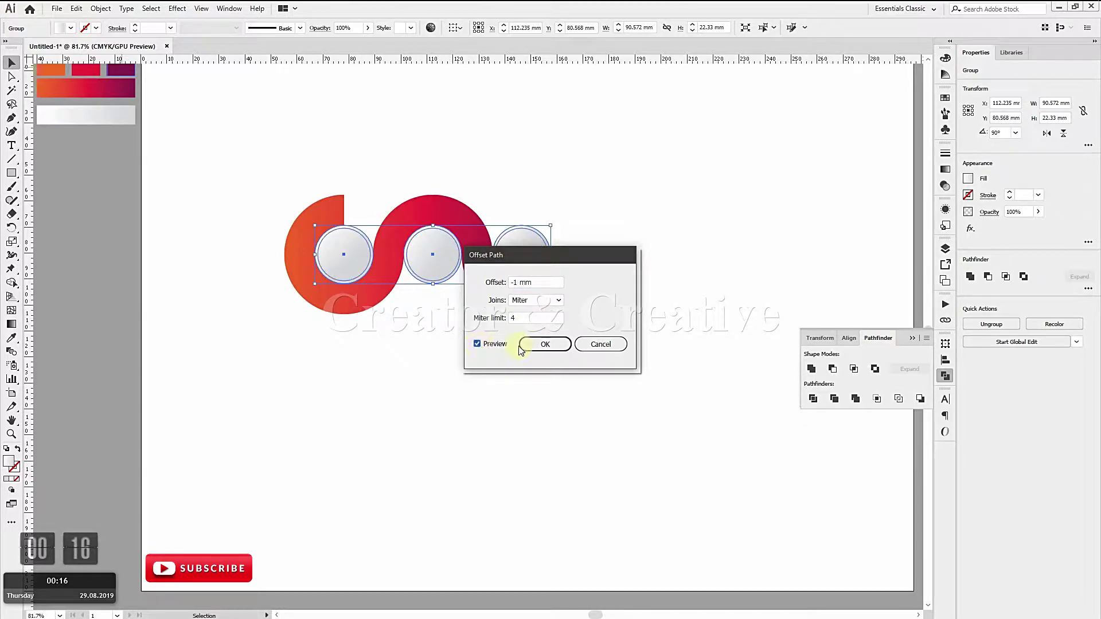
click(542, 344)
click(428, 325)
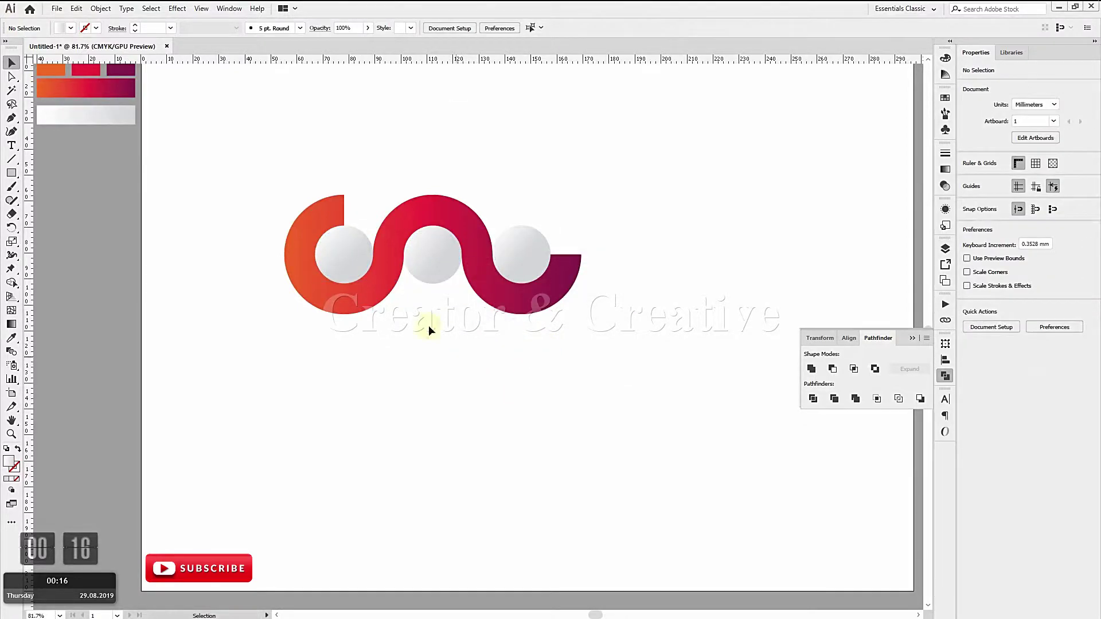
Step: Ungroup the gray circles and their inset copies
click(342, 246)
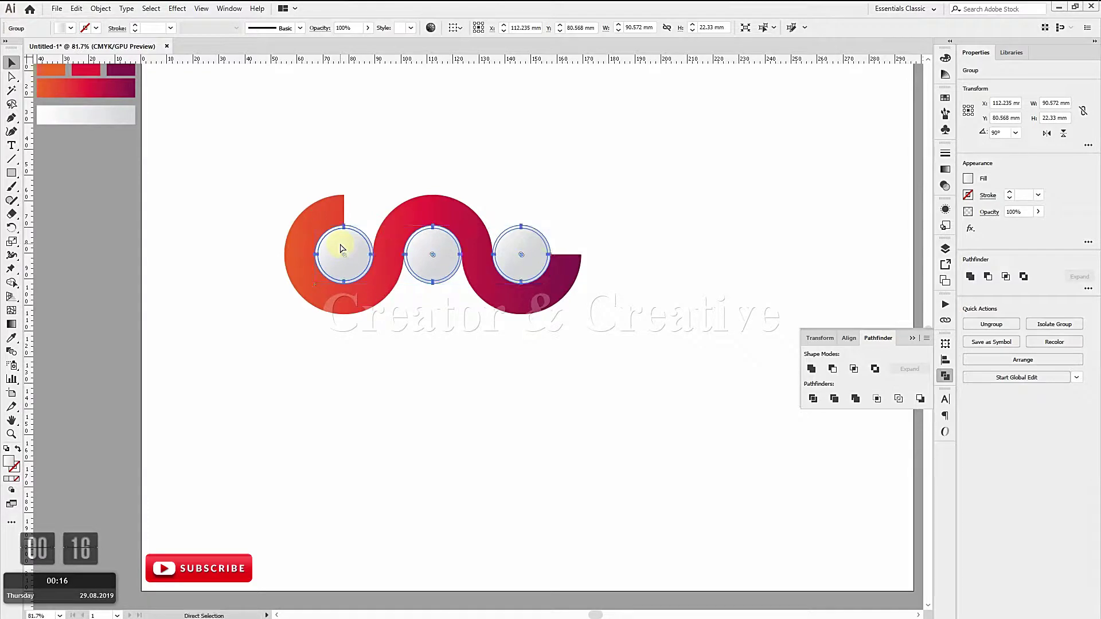
key(ctrl+shift+g)
click(376, 348)
Step: Select the three smaller inset circles and group them
click(344, 254)
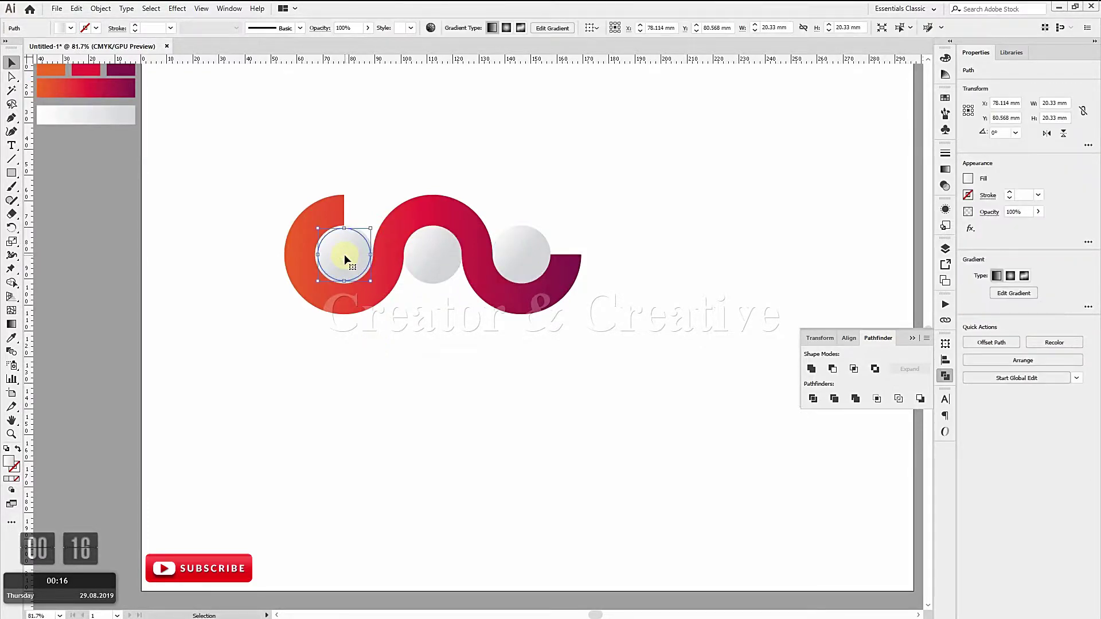
key(g)
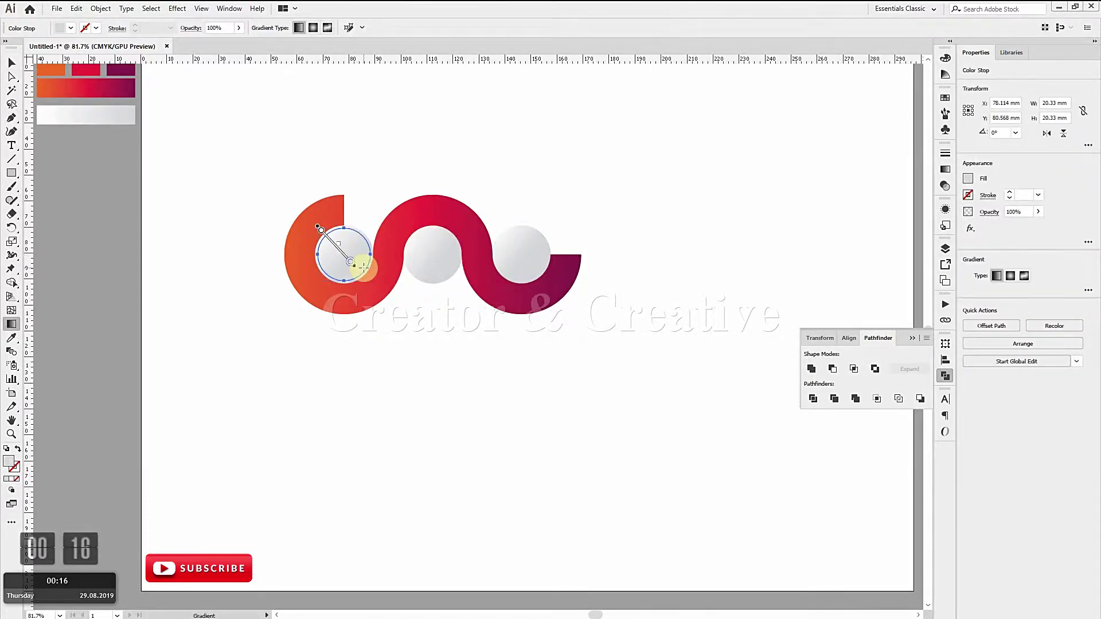
key(ctrl+g)
shift+click(429, 253)
shift+click(514, 253)
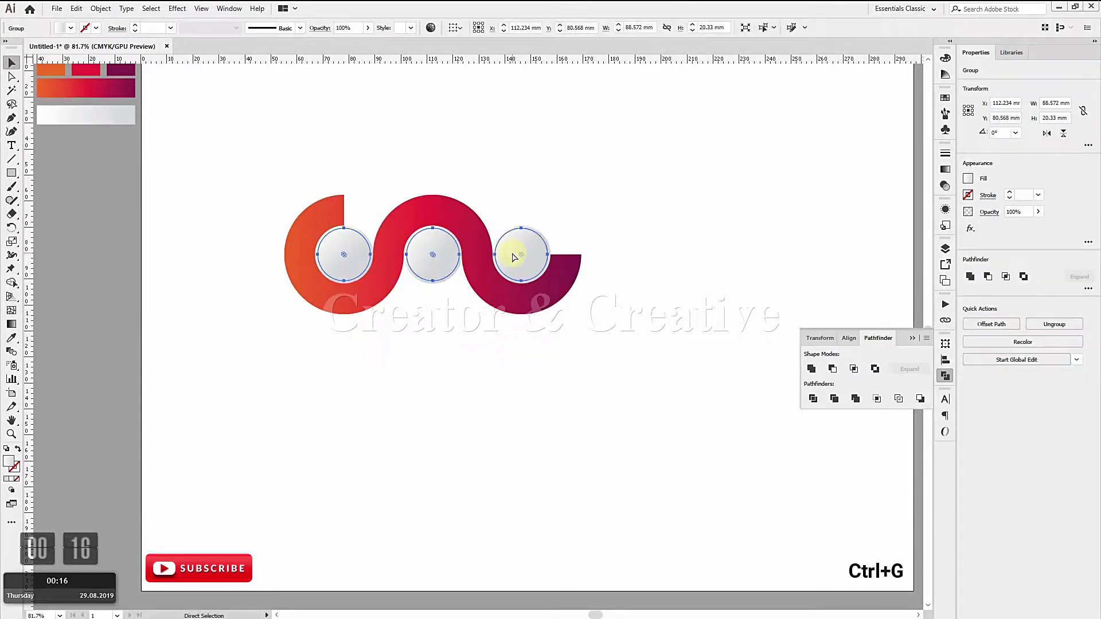
key(ctrl+g)
Step: Reverse the gray gradient of the inset circle group
click(946, 170)
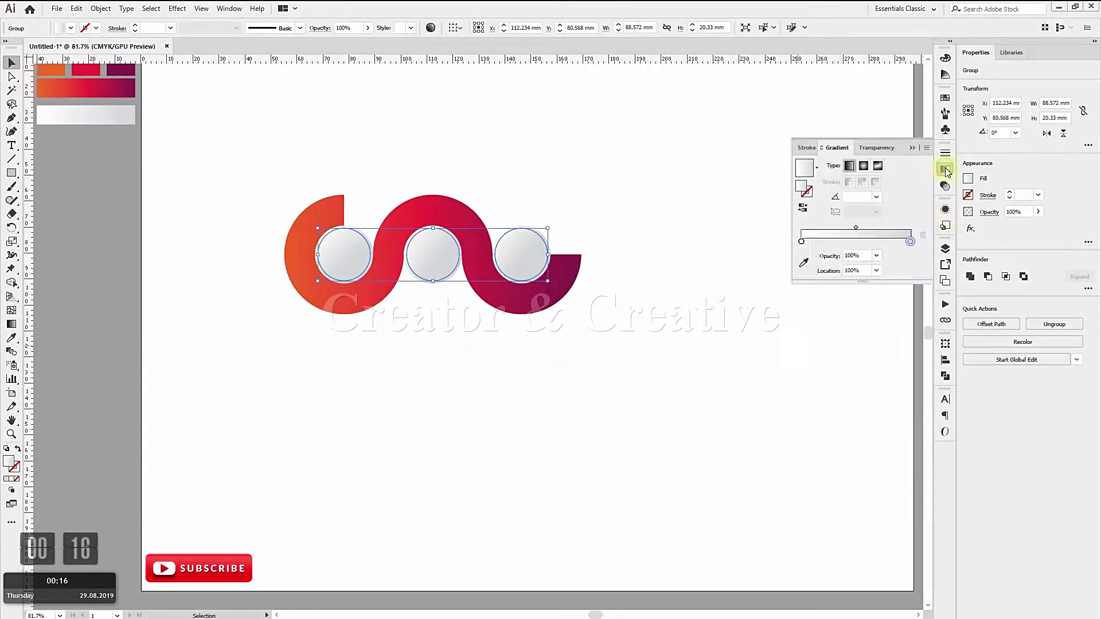
click(803, 208)
click(576, 375)
key(ctrl+plus)
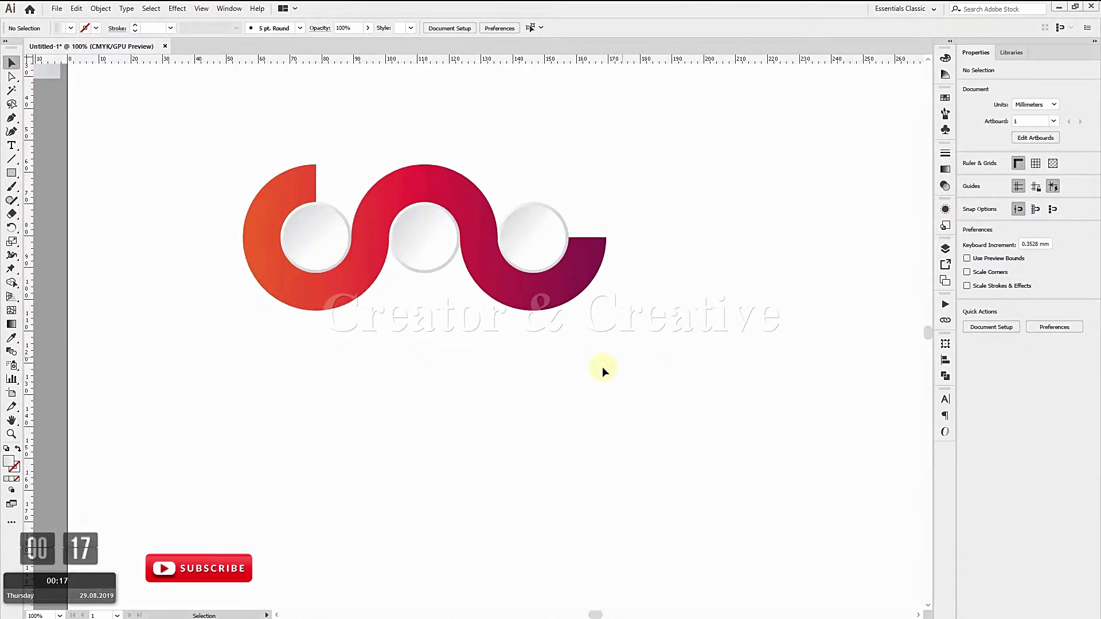
Step: Select the whole ribbon and circle artwork, reposition it on the artboard and scale it proportionally to about 174 × 70 mm
drag(530, 352, 619, 432)
drag(243, 246, 739, 508)
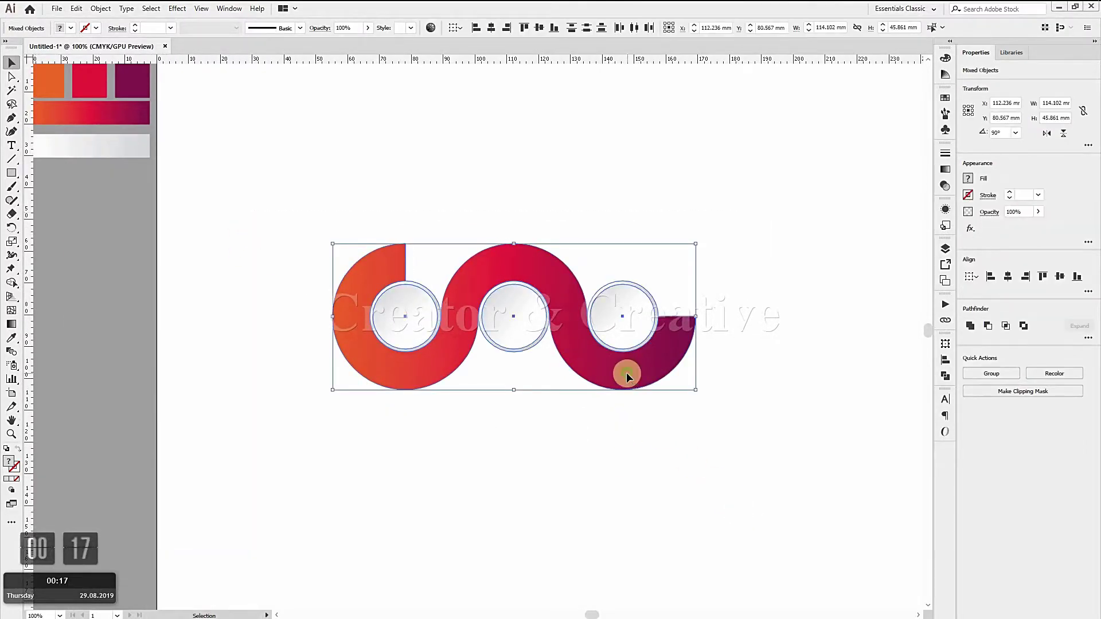
drag(626, 373, 585, 280)
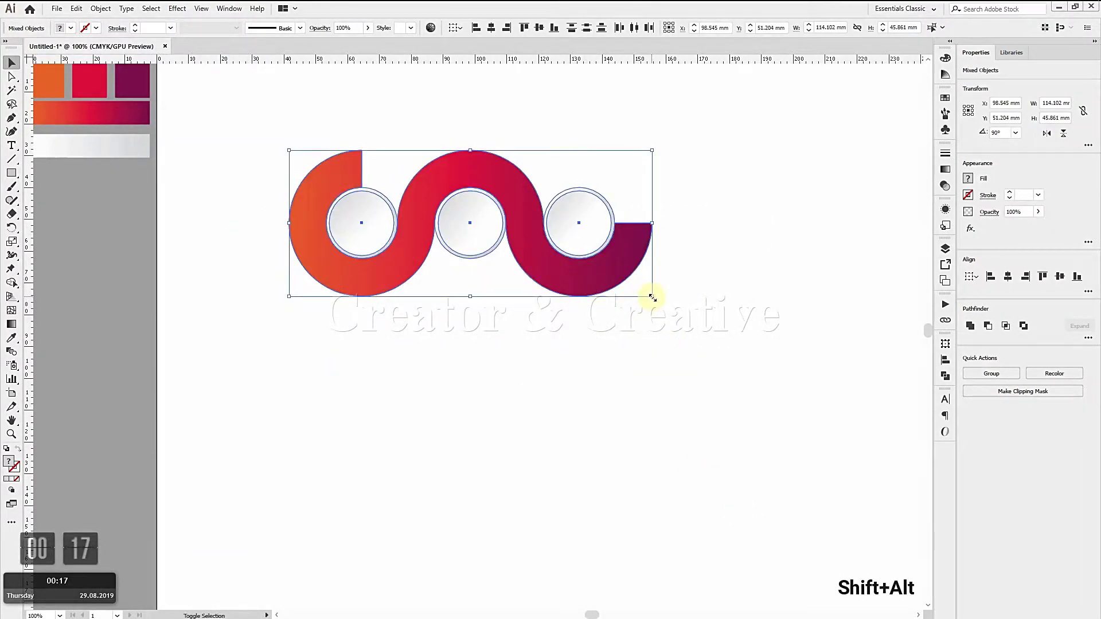
drag(652, 298, 738, 379)
drag(459, 233, 619, 260)
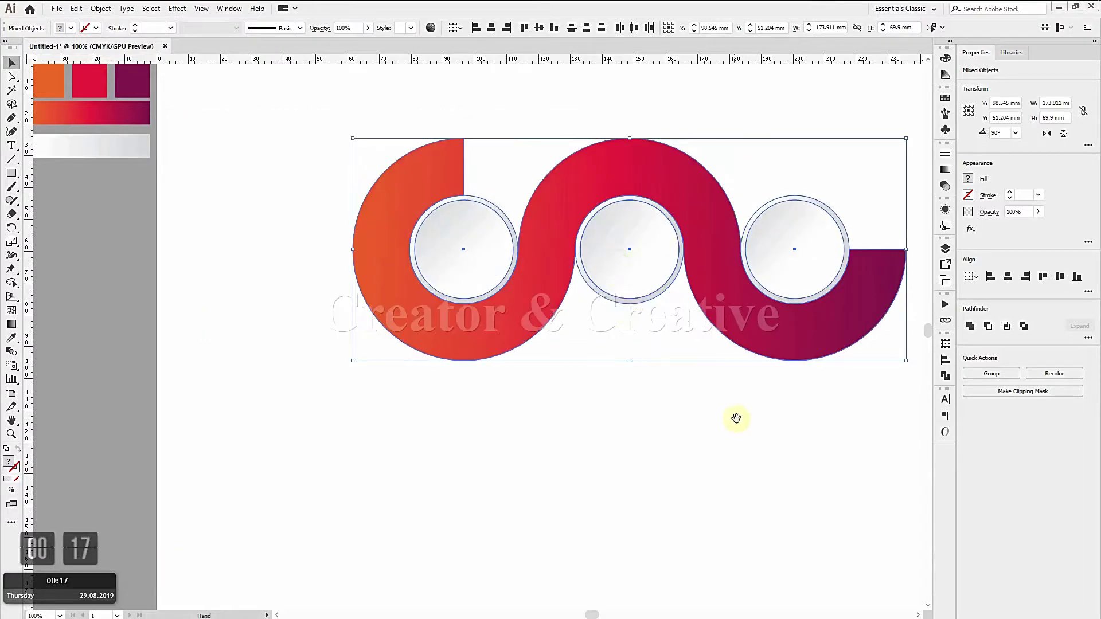
drag(738, 418, 596, 412)
click(599, 412)
Step: Duplicate the inset circle group within its layer and fill the lower copy with black
click(527, 247)
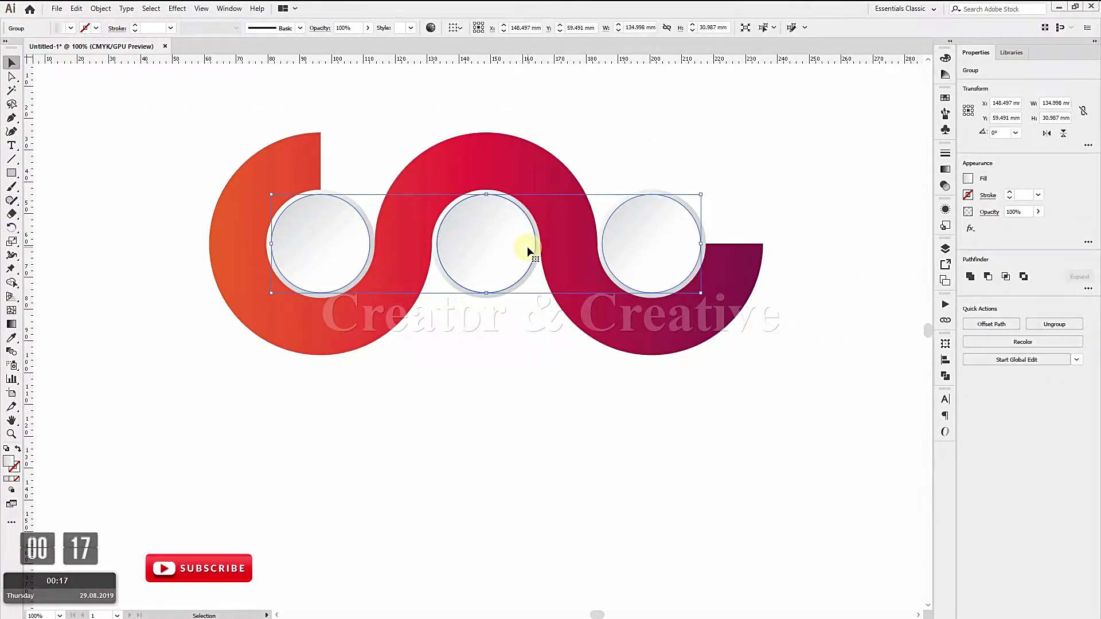
click(945, 249)
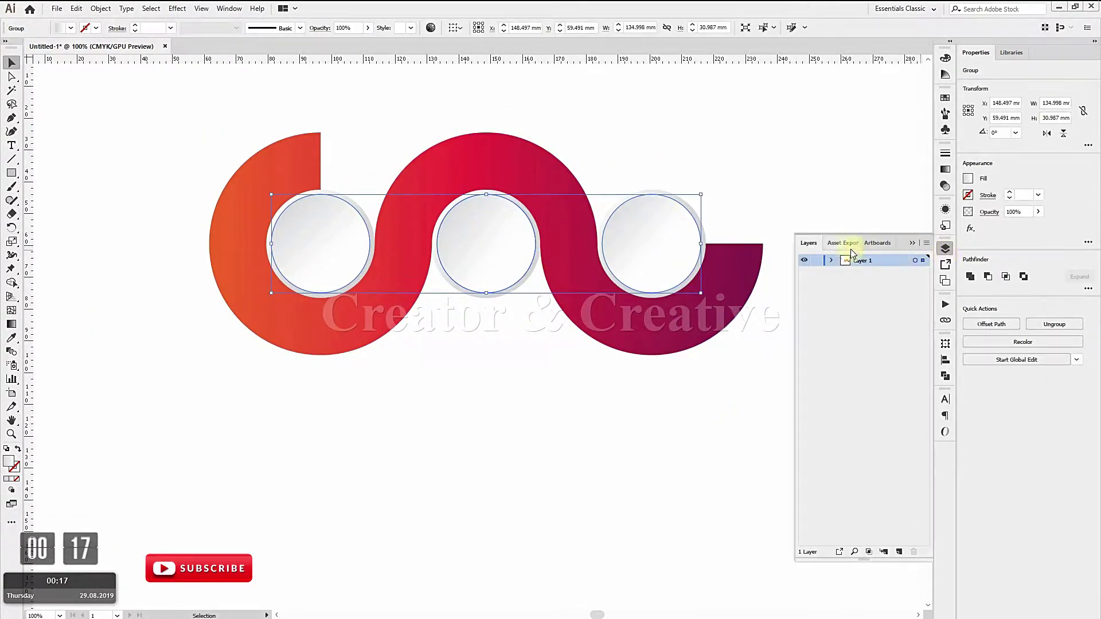
click(832, 261)
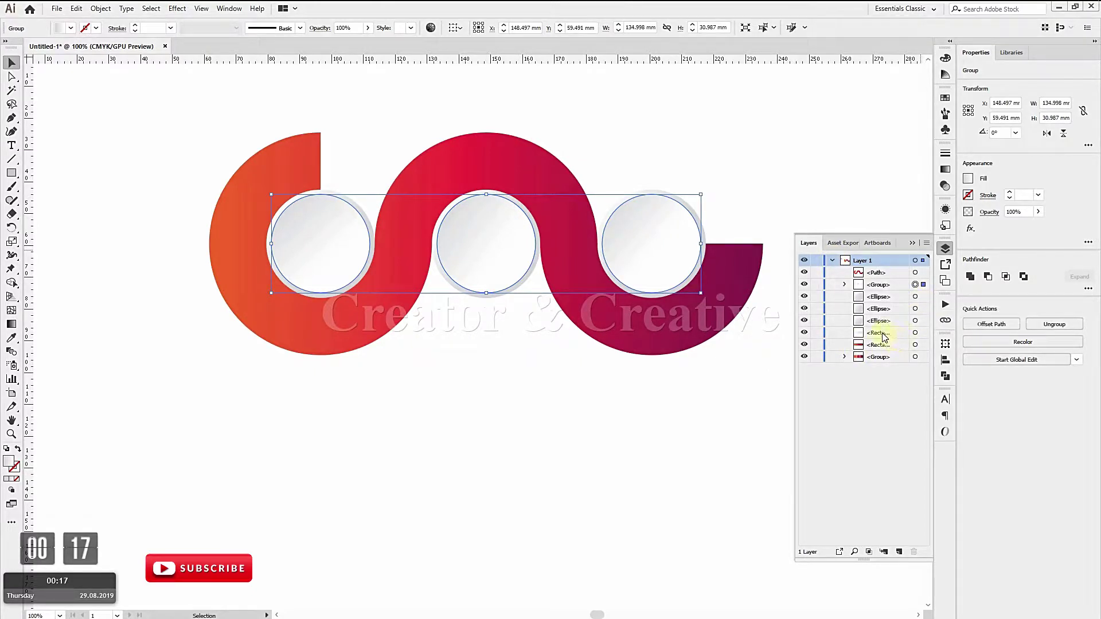
click(881, 285)
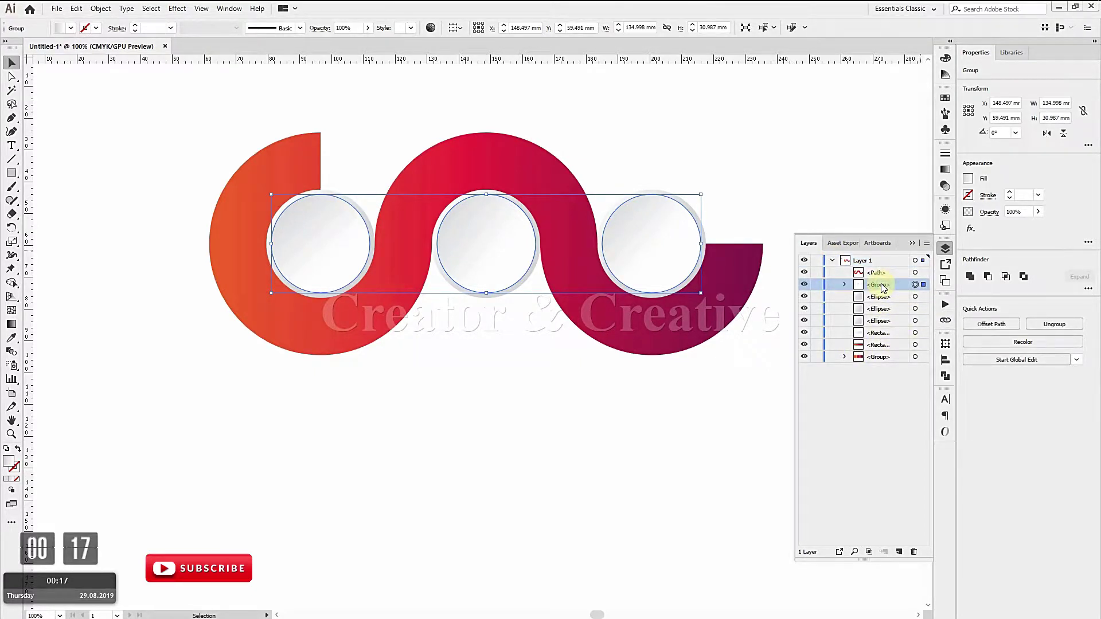
drag(883, 288, 899, 552)
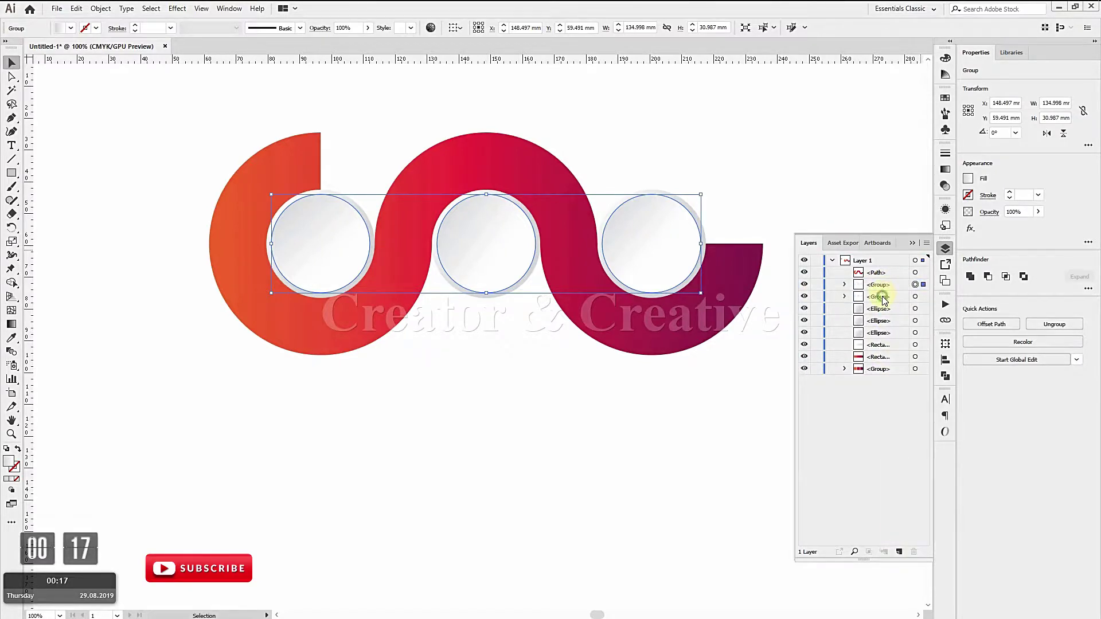
click(884, 298)
click(922, 297)
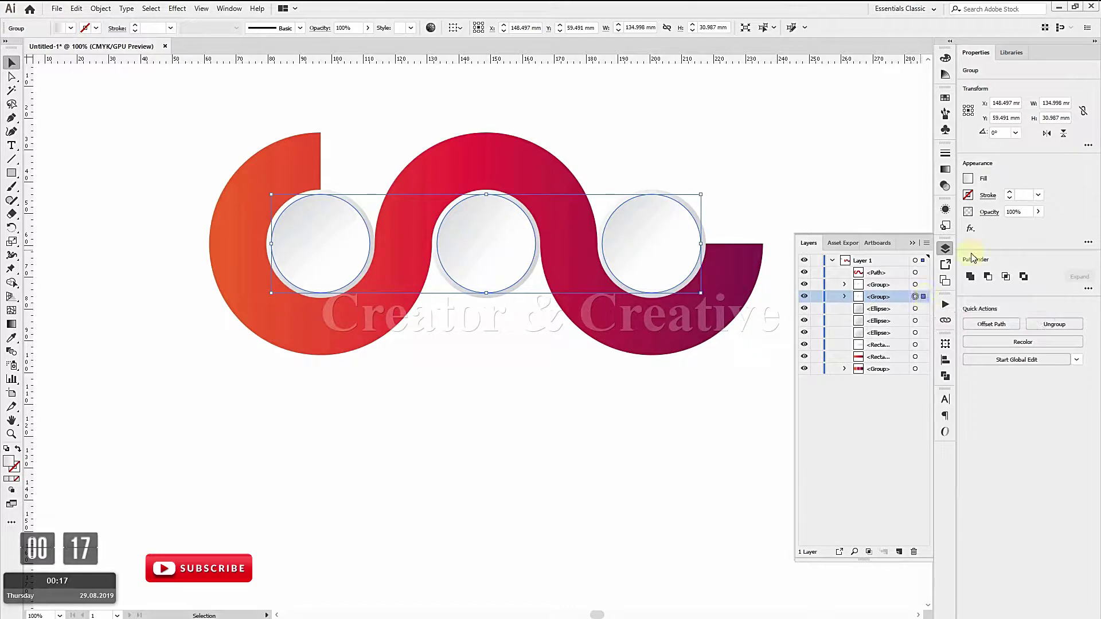
click(970, 181)
click(866, 226)
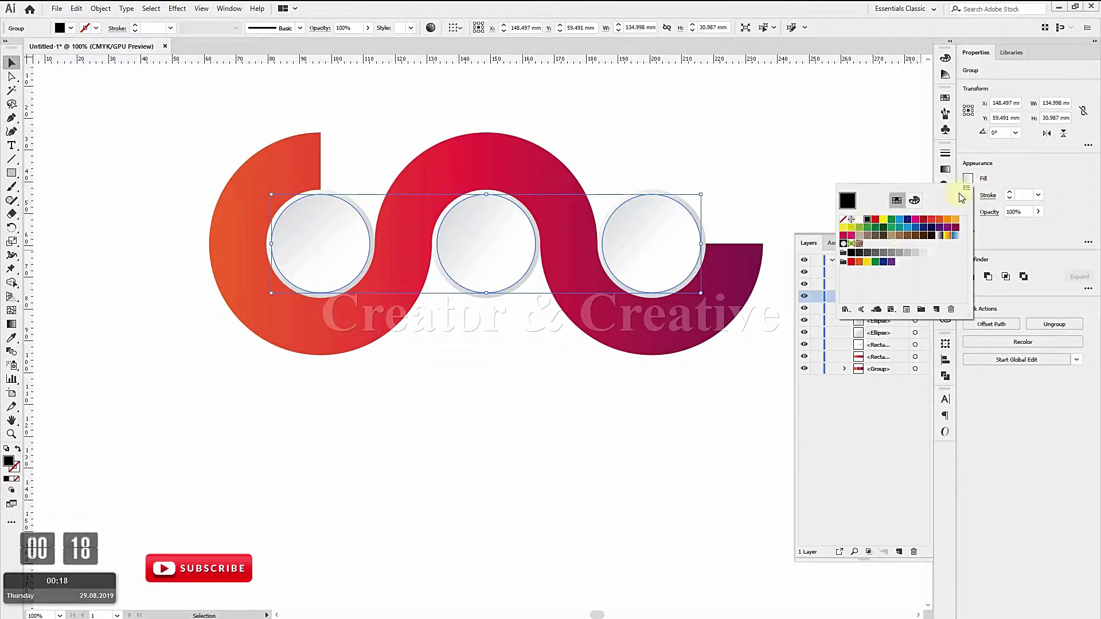
click(1063, 216)
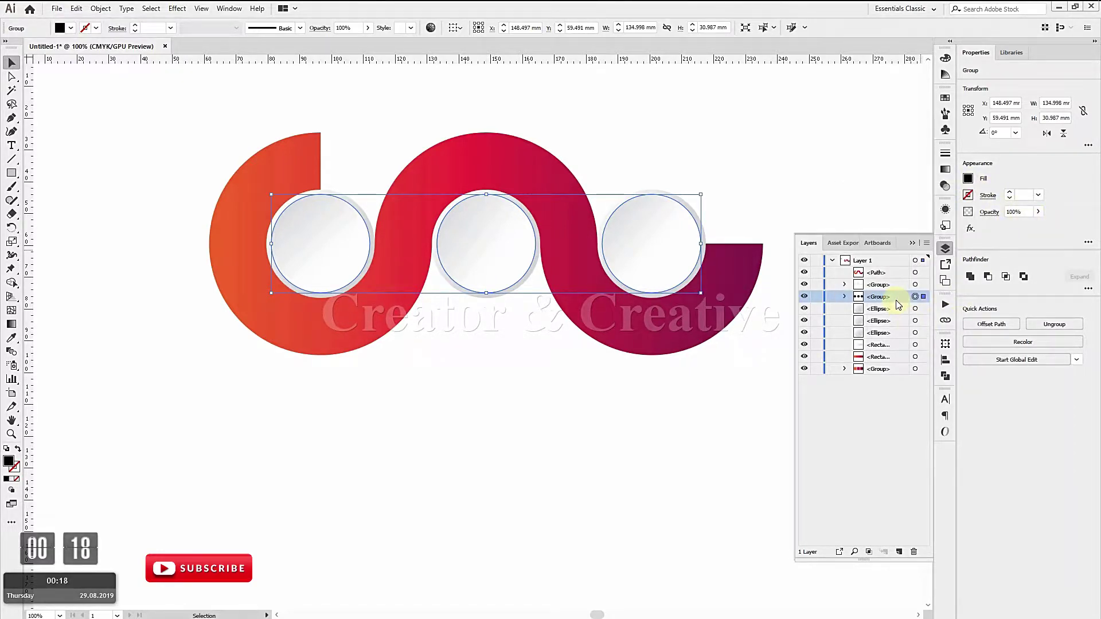
Step: Duplicate the black circle group within its layer and fill the lower copy with white
drag(879, 300, 900, 552)
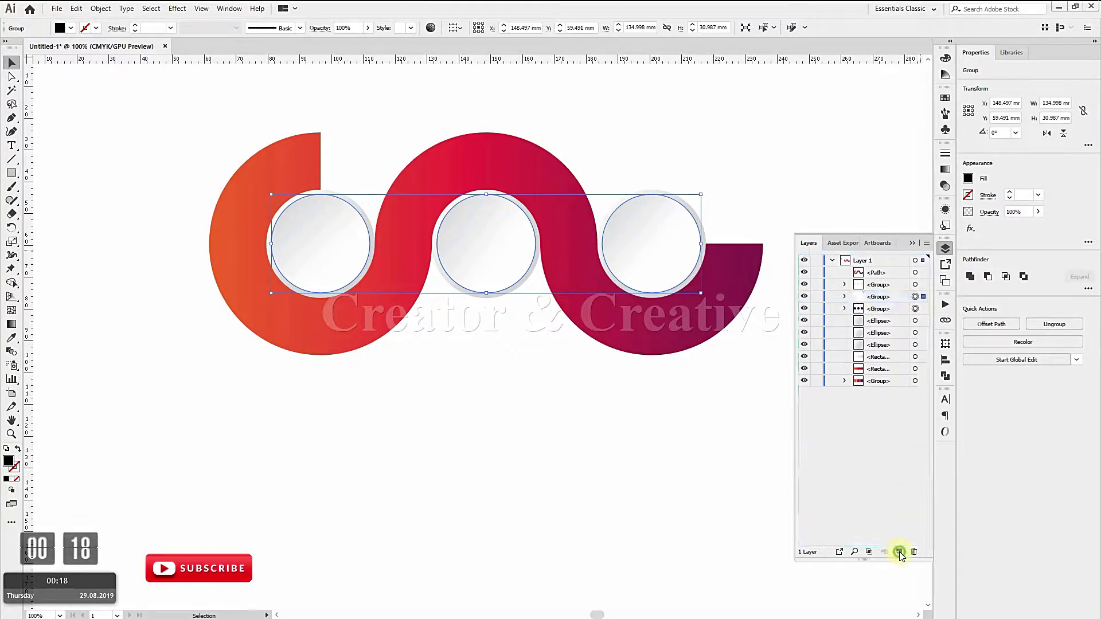
click(900, 552)
click(924, 321)
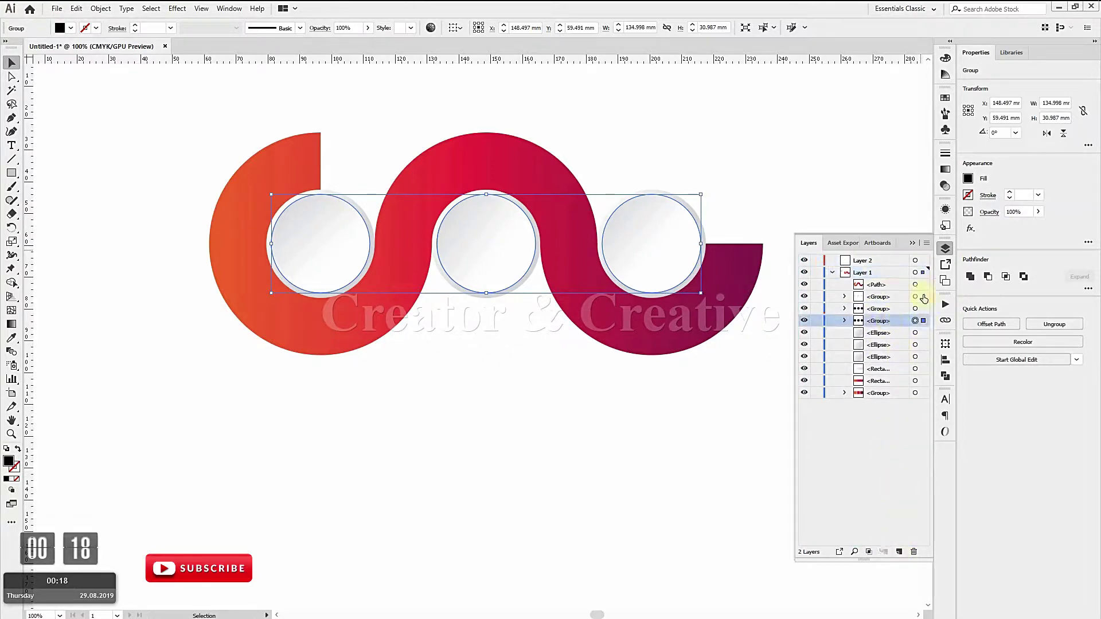
click(969, 179)
click(843, 217)
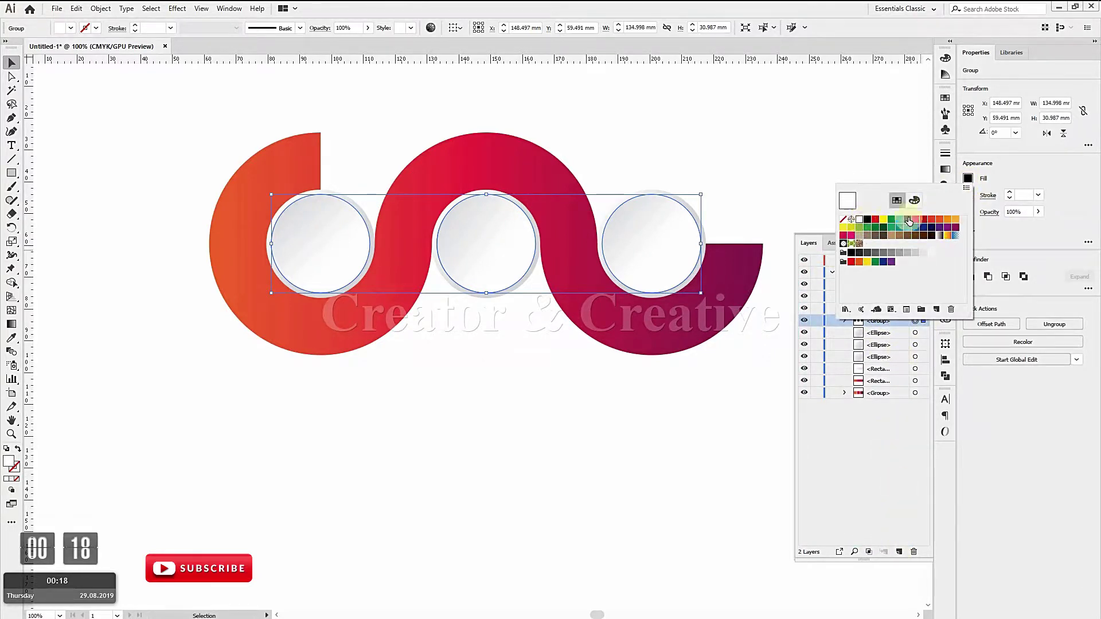
click(897, 323)
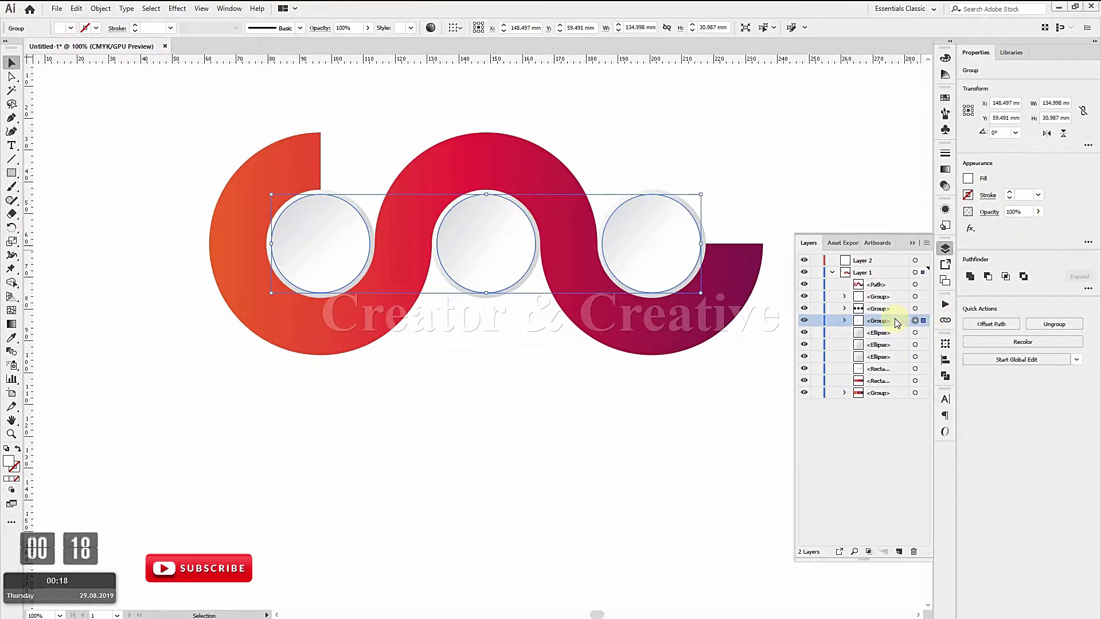
Step: Nudge the white circle group about 20 mm to the right and 36 mm down from the inset circles
key(Right)
key(Right)
key(Right)
key(Right)
key(Right)
key(Right)
key(Right)
key(Right)
key(Right)
key(Right)
key(Right)
key(Right)
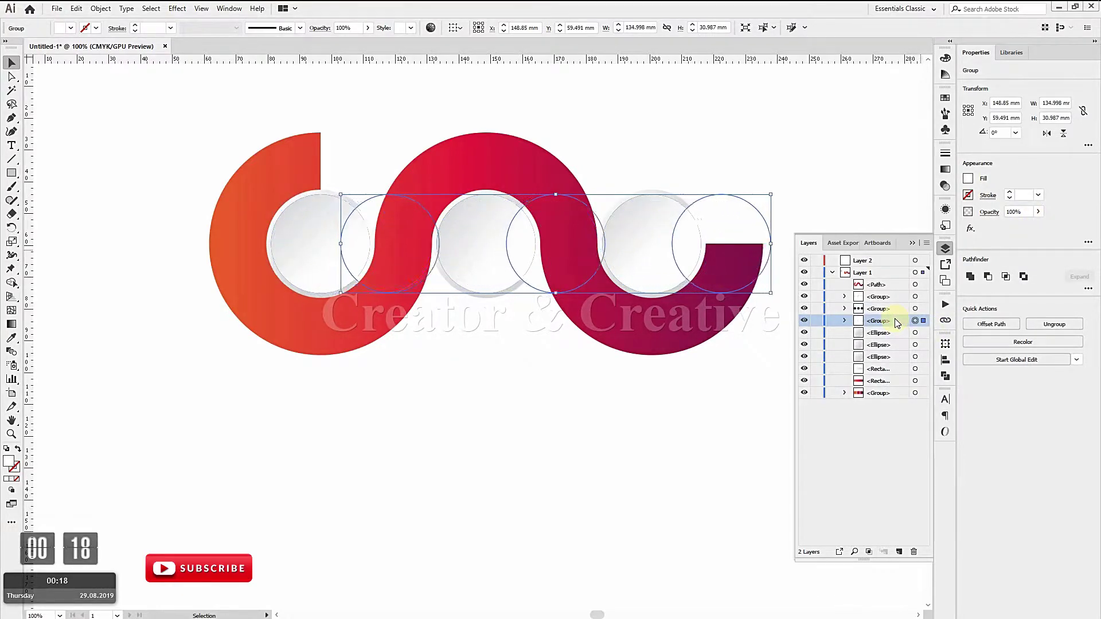
key(Left)
key(Left)
key(Left)
key(Left)
key(Down)
key(Down)
key(Down)
key(Down)
key(Down)
key(Down)
key(Down)
key(Down)
key(Down)
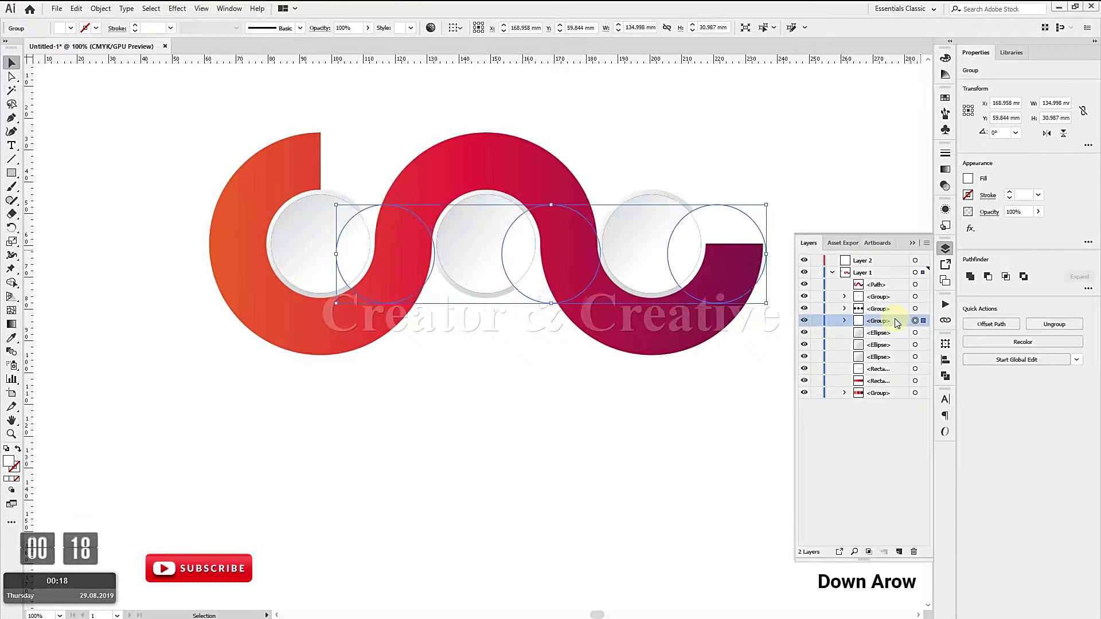
key(Down)
key(Down)
key(Down)
key(Down)
key(Down)
key(Down)
key(Down)
key(Down)
key(Down)
key(Down)
key(Down)
key(Down)
key(Down)
key(Down)
key(Down)
key(Down)
key(Down)
key(Down)
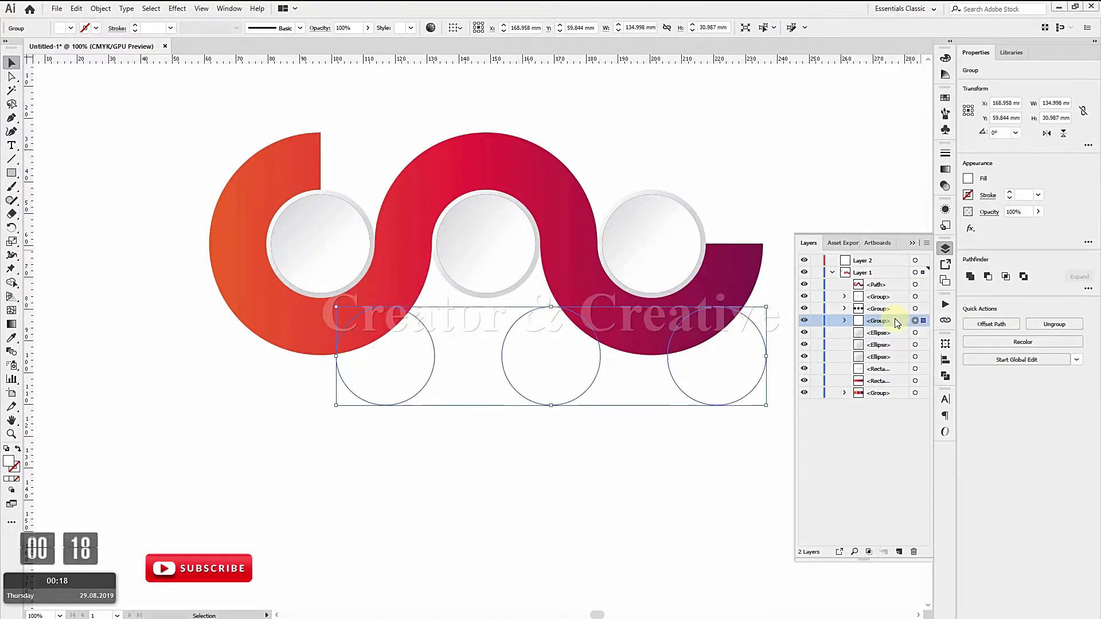
key(Down)
Step: Select the black and white circle groups together and make a blend between them
shift+click(915, 309)
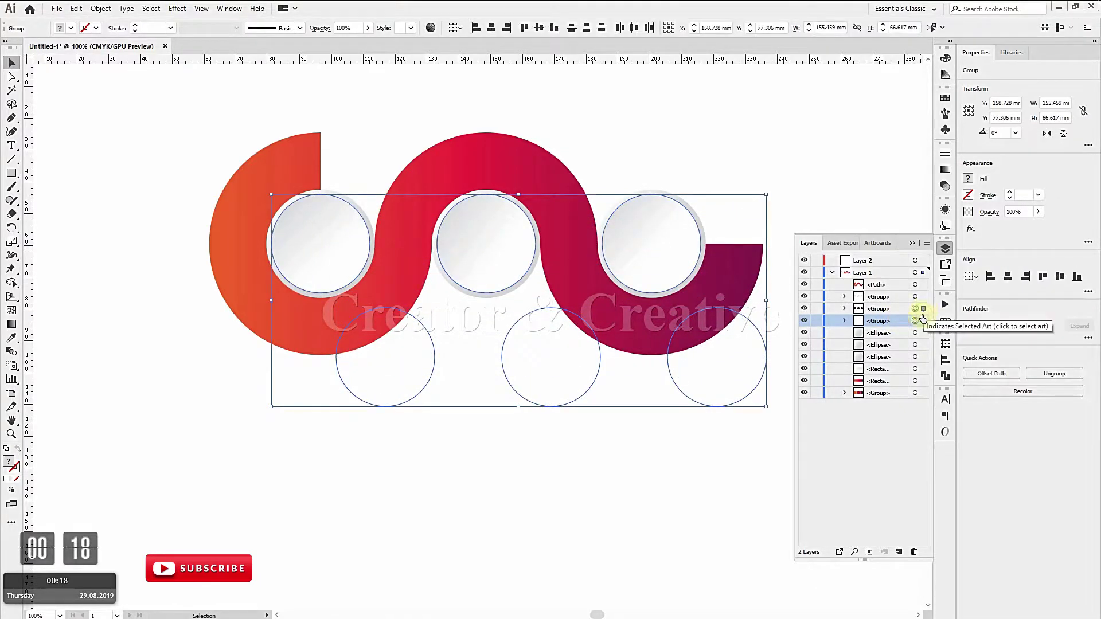
click(105, 10)
mouse_move(221, 307)
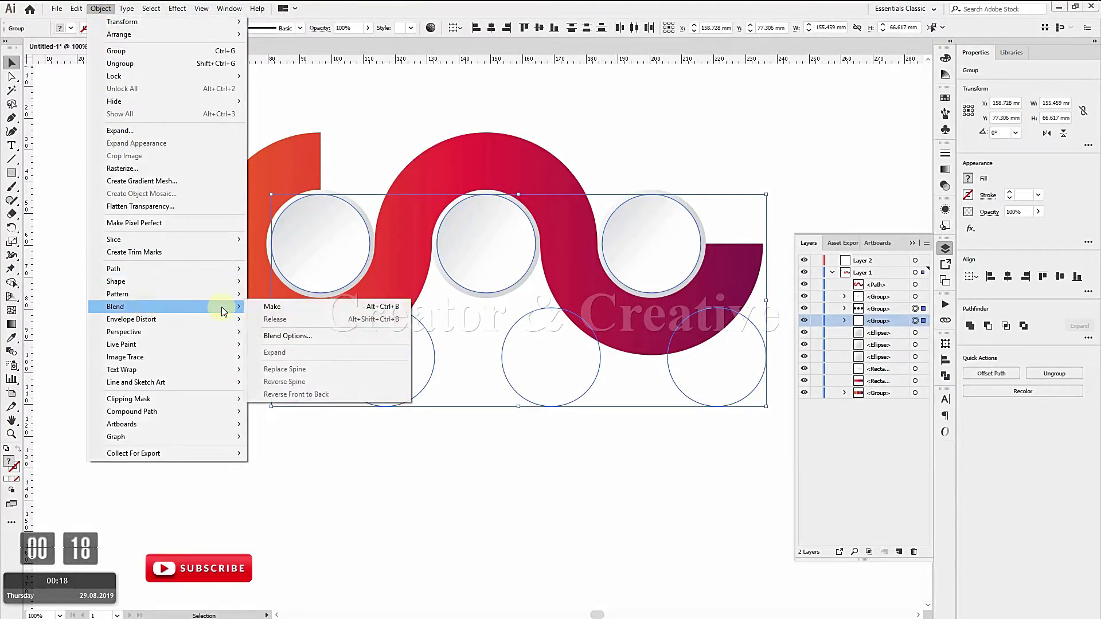
click(262, 308)
Step: Set the circle blend's spacing to 1000 specified steps
click(101, 8)
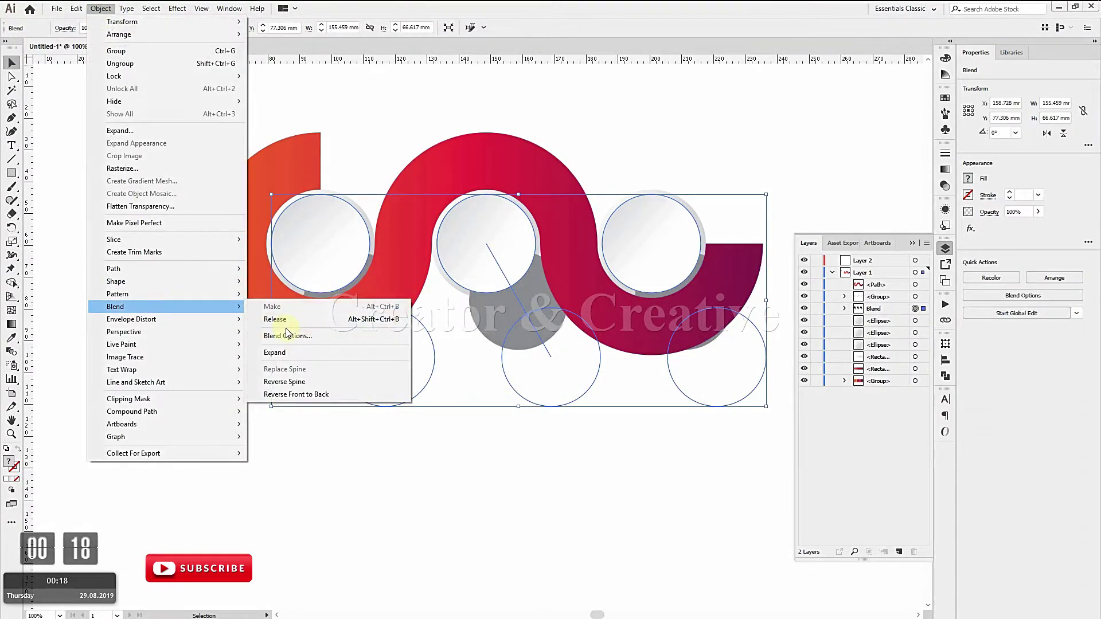
click(288, 335)
click(206, 224)
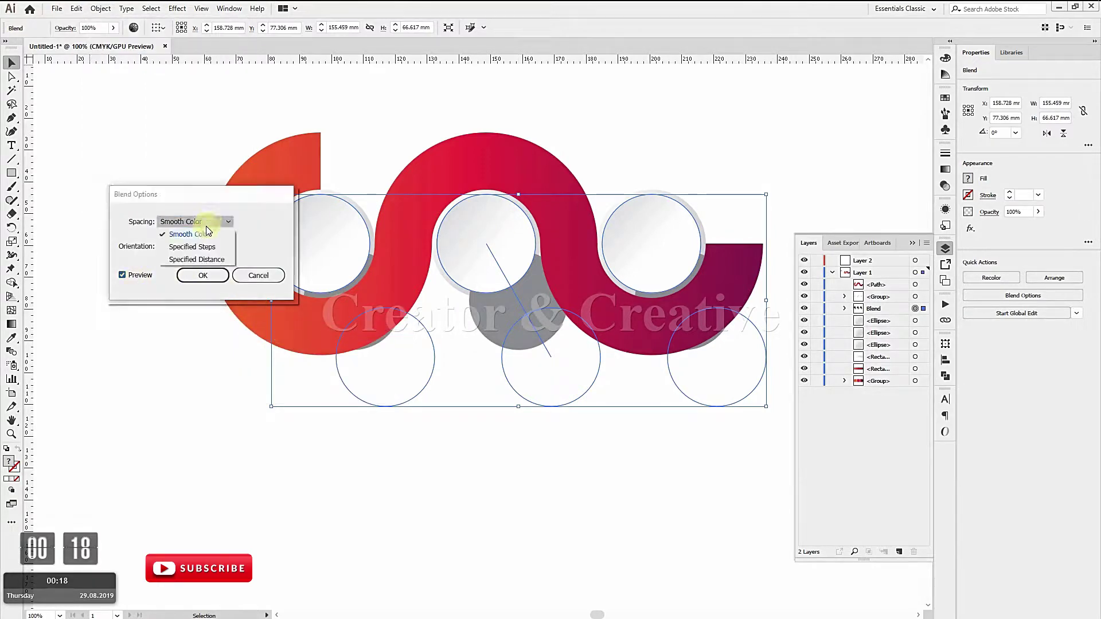
click(209, 246)
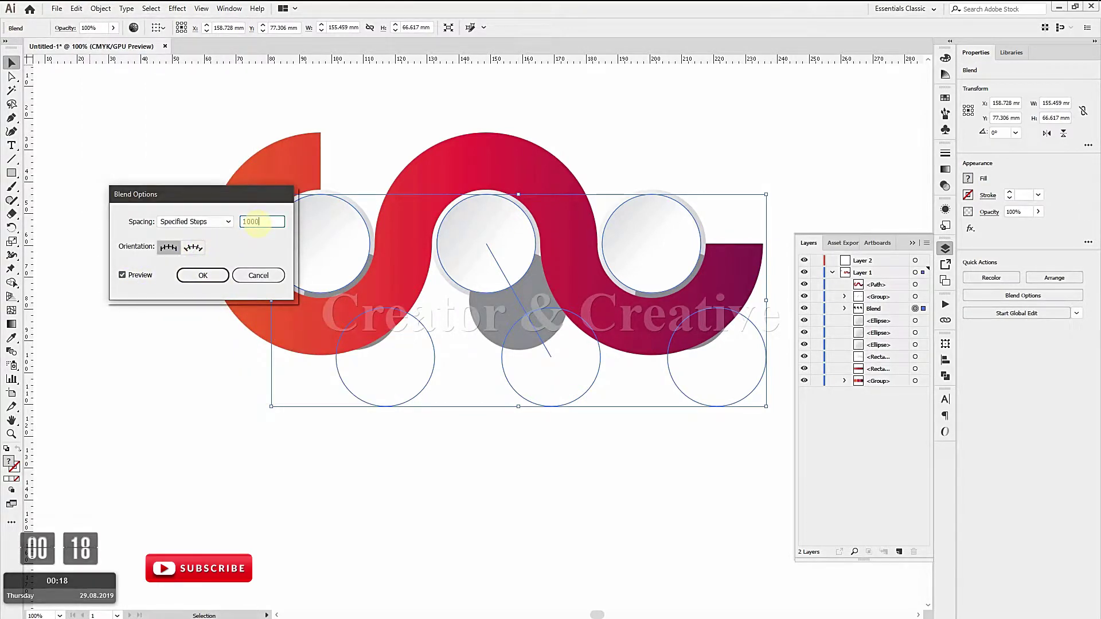
click(130, 276)
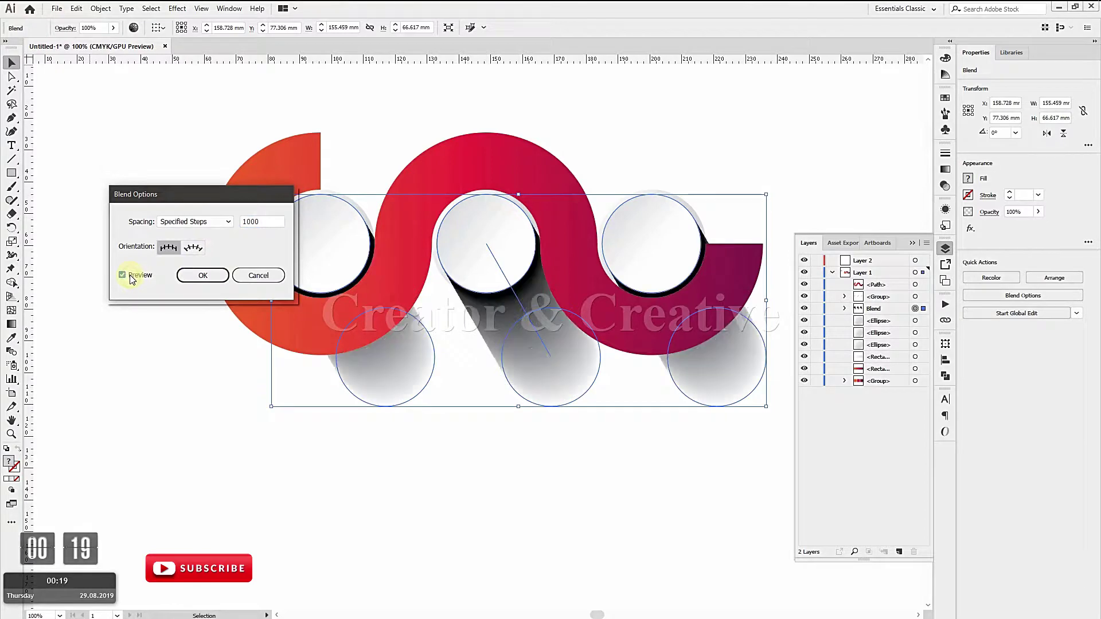
click(196, 276)
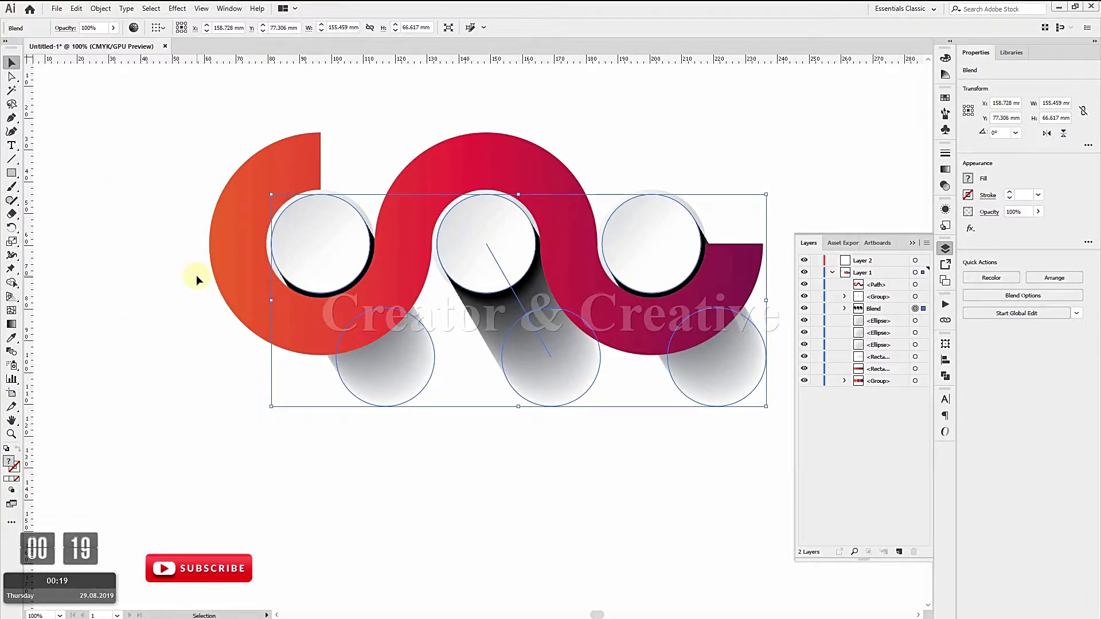
Step: Place the ribbon path beneath the circle blend and set the blend to Multiply at 17% opacity
drag(876, 284, 887, 318)
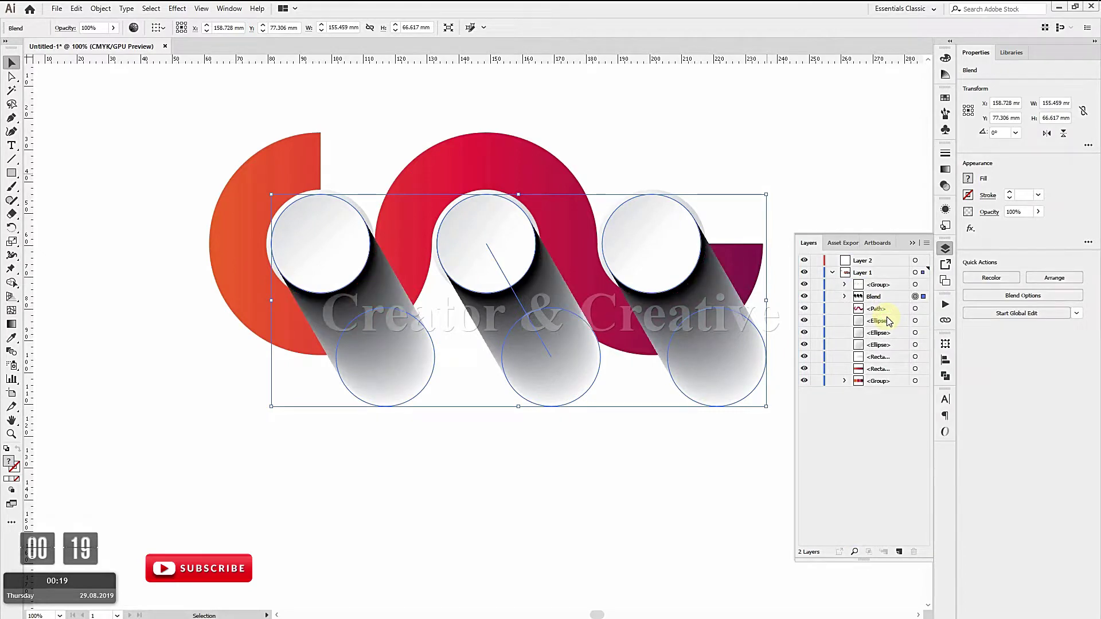
click(946, 186)
click(830, 165)
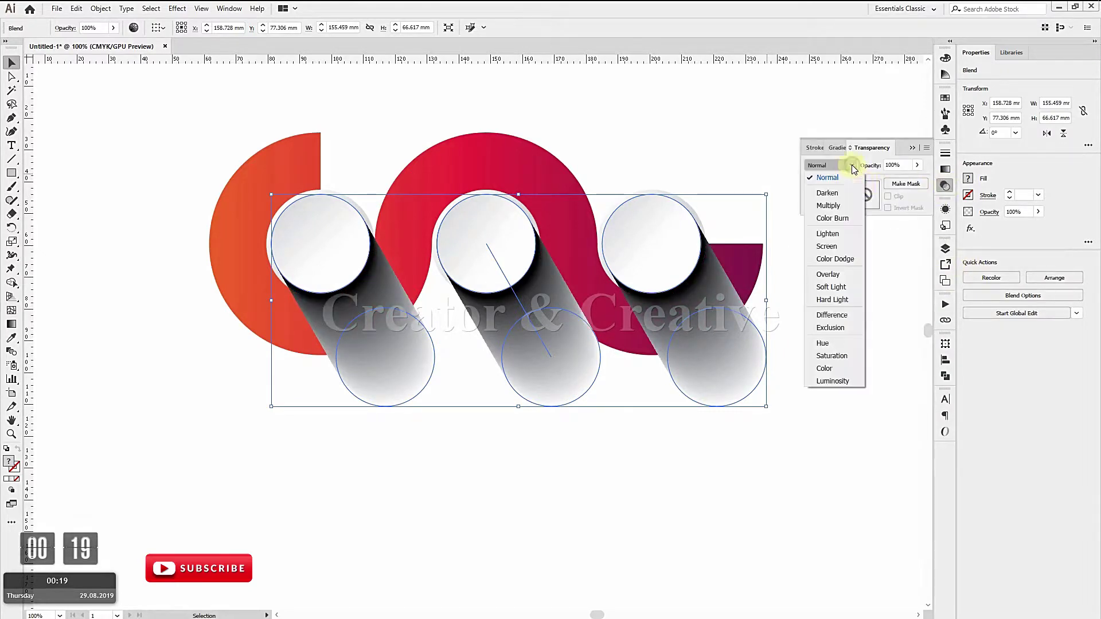
click(849, 206)
click(917, 165)
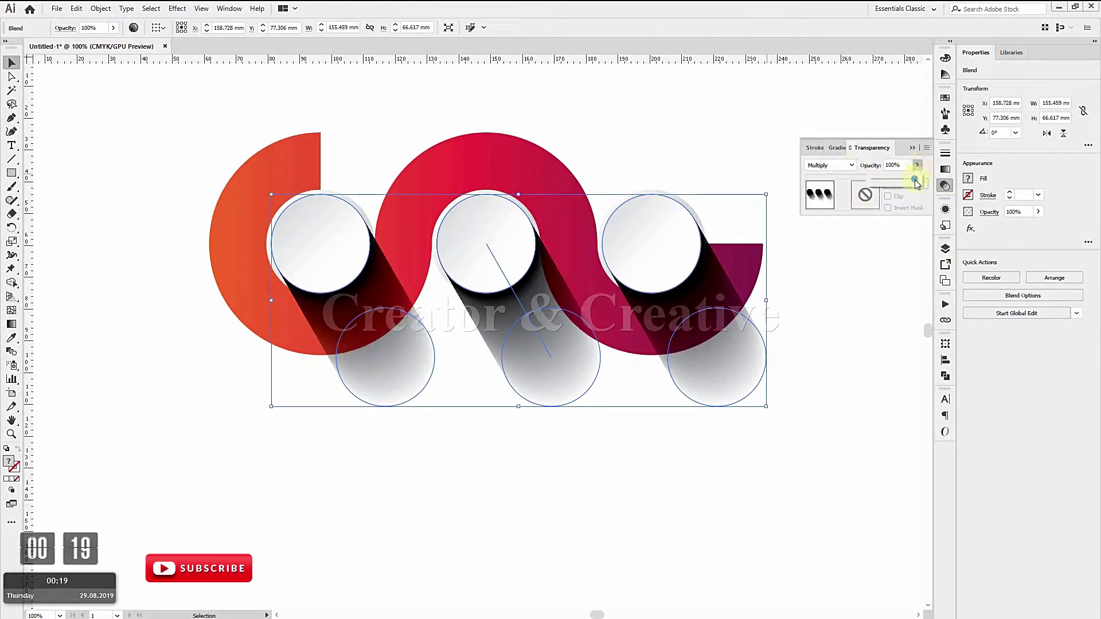
drag(887, 180, 880, 177)
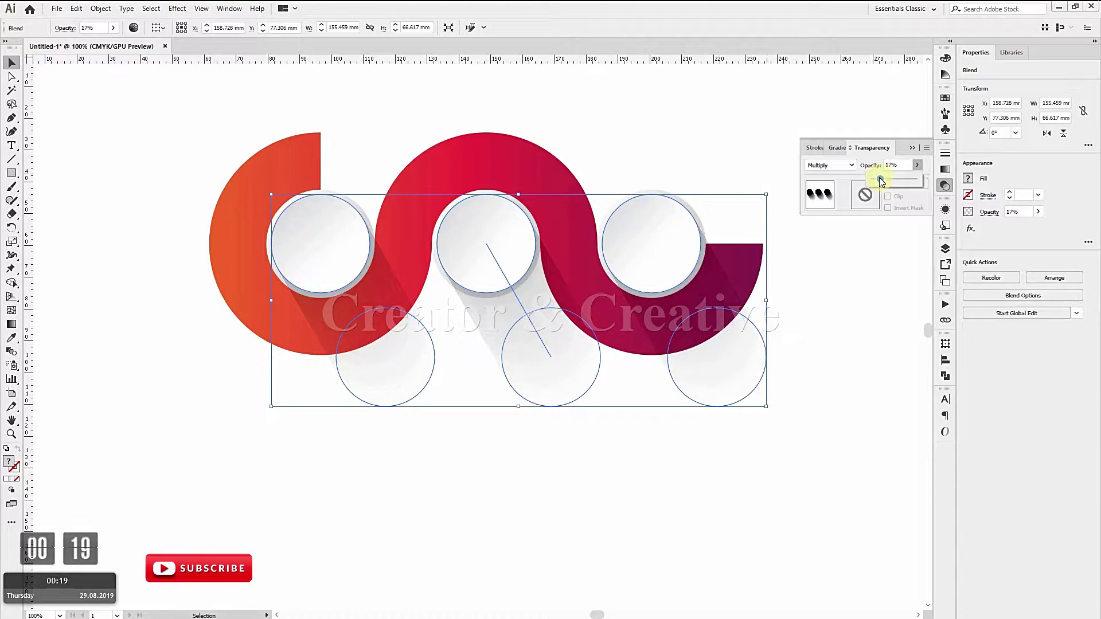
click(912, 147)
click(865, 253)
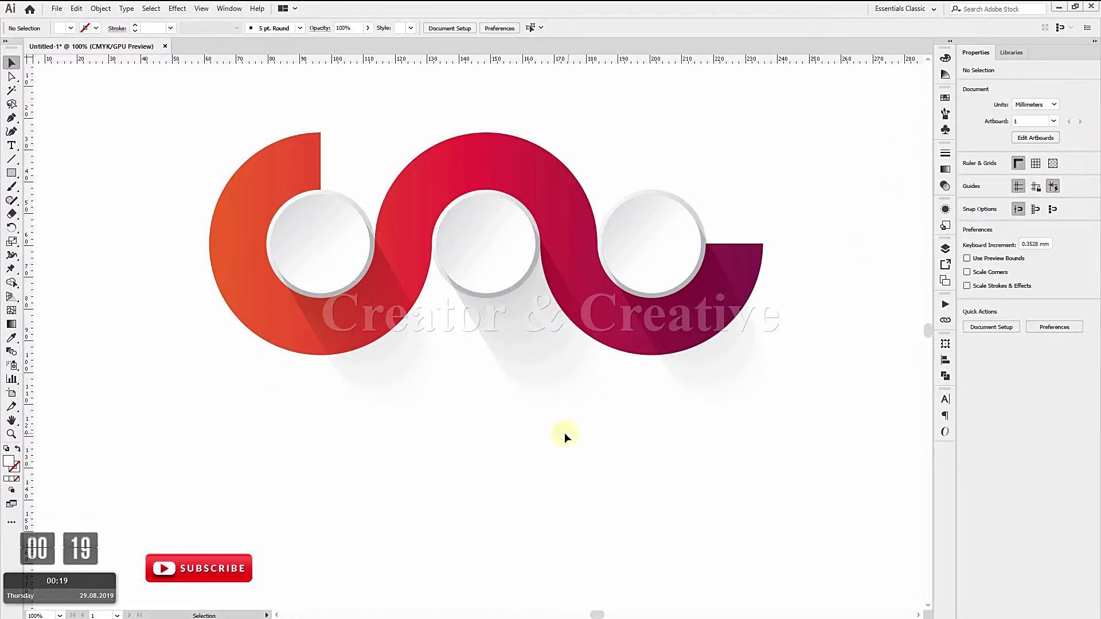
Step: Scale all the infographic artwork up to about 224 × 110 mm and shift it slightly on the artboard
scroll(488, 471, down, 2)
scroll(488, 471, up, 1)
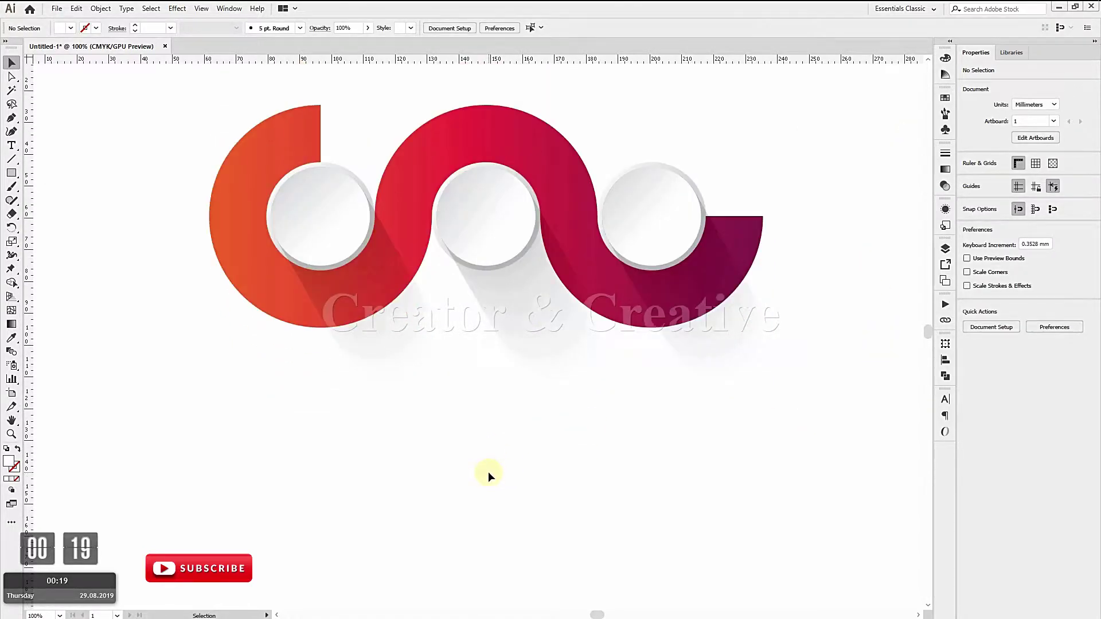
key(ctrl+minus)
key(ctrl+minus)
key(ctrl+a)
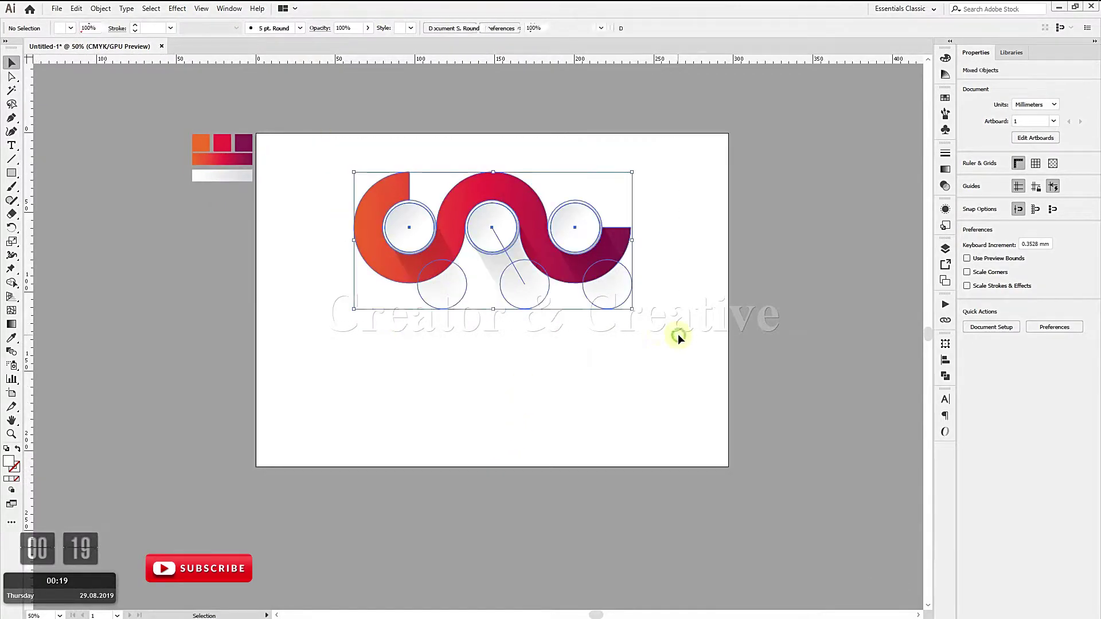
drag(633, 311, 671, 328)
drag(489, 175, 480, 181)
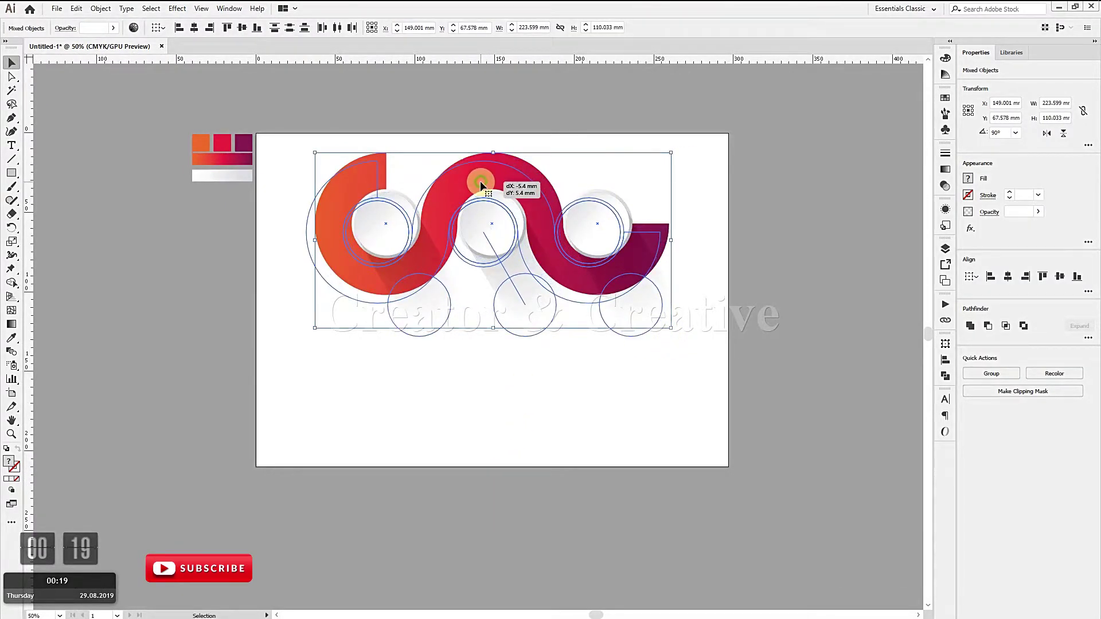
click(589, 405)
Step: Add the text "01" below the ribbon's first loop and set its font to Gotham Bold
key(ctrl+plus)
key(ctrl+plus)
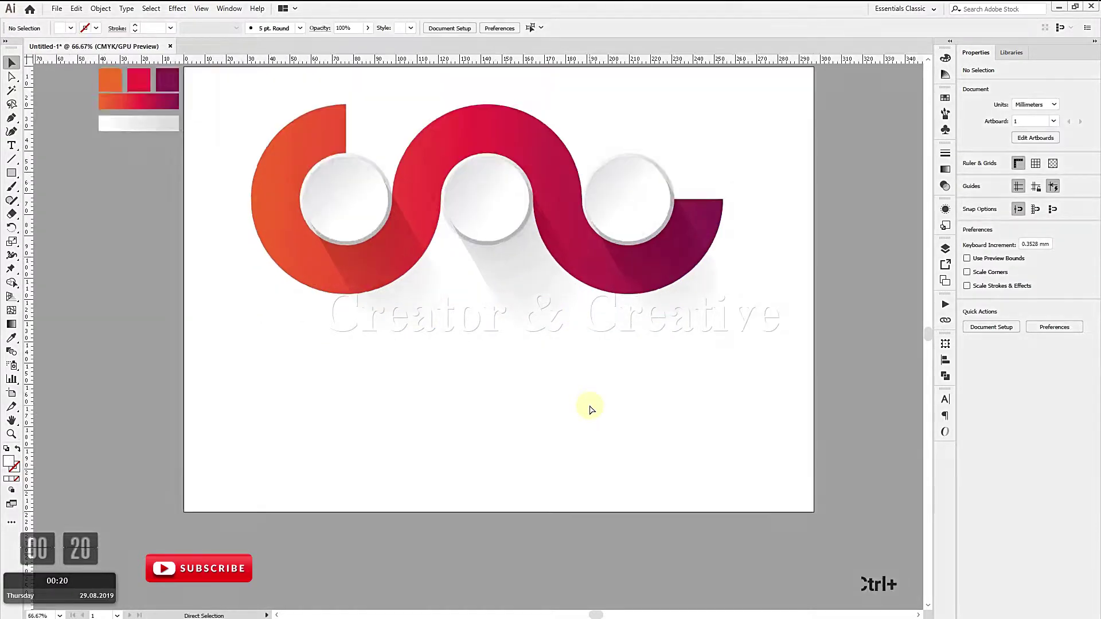
click(10, 145)
click(271, 451)
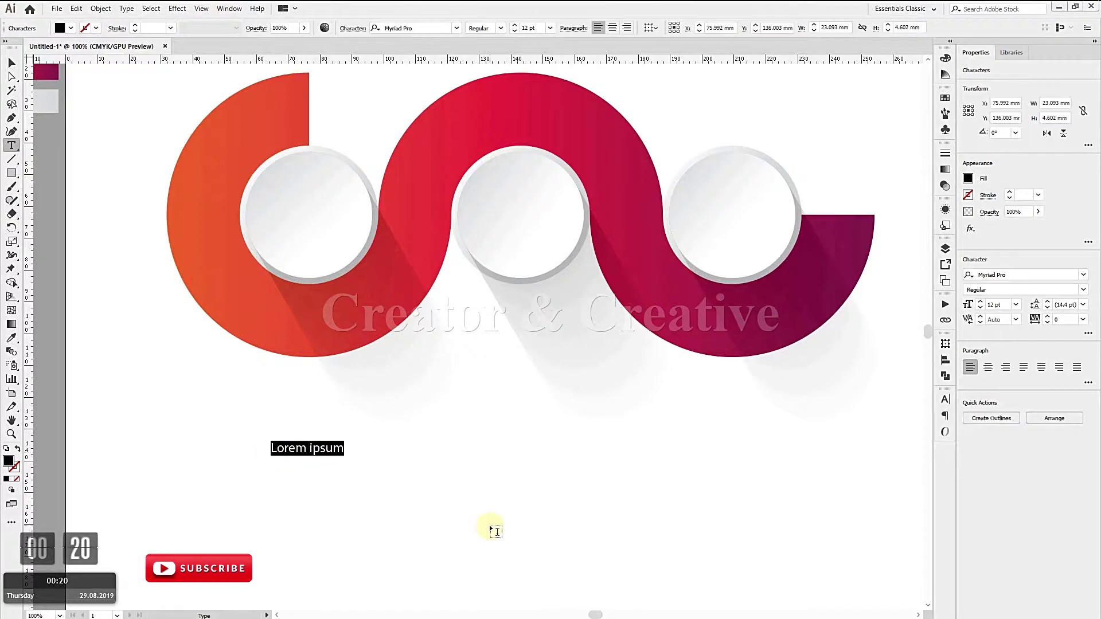
text(01)
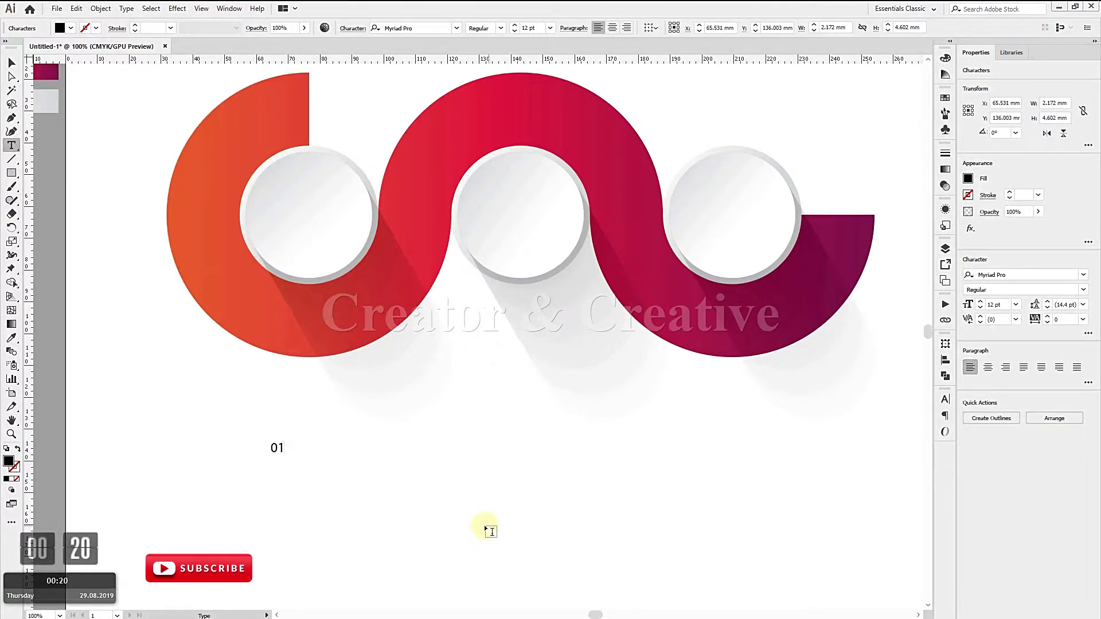
double_click(278, 448)
click(457, 28)
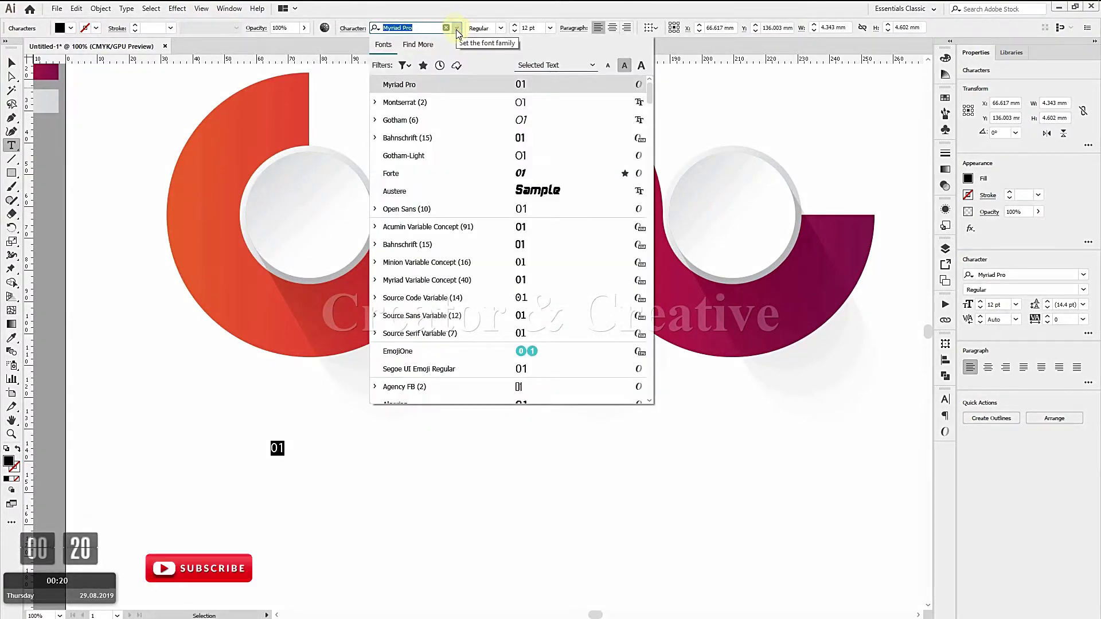
click(375, 120)
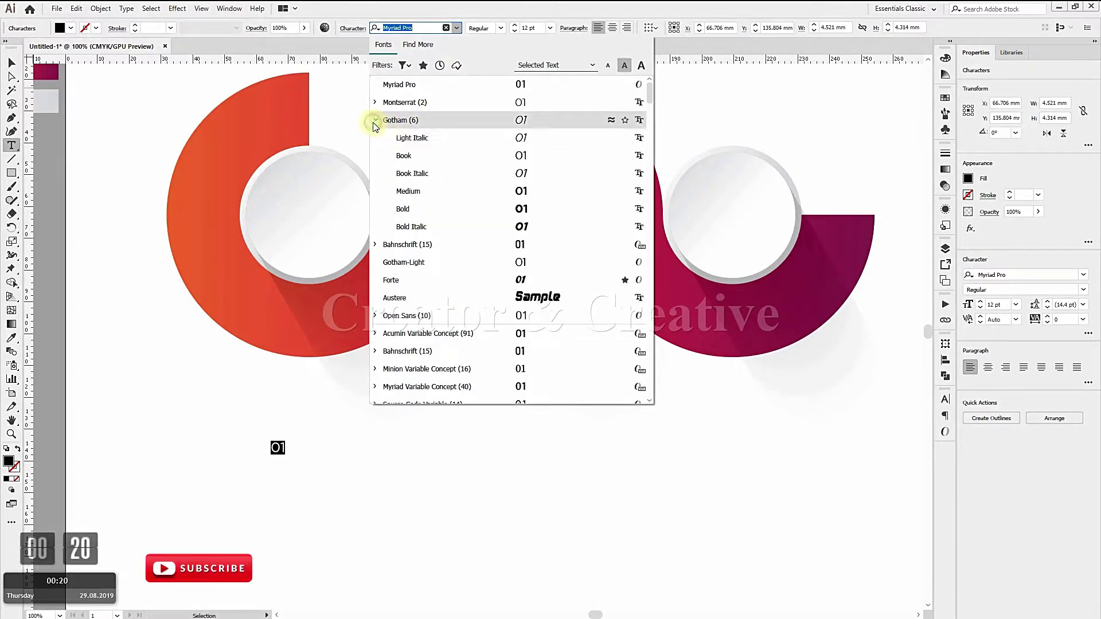
click(421, 209)
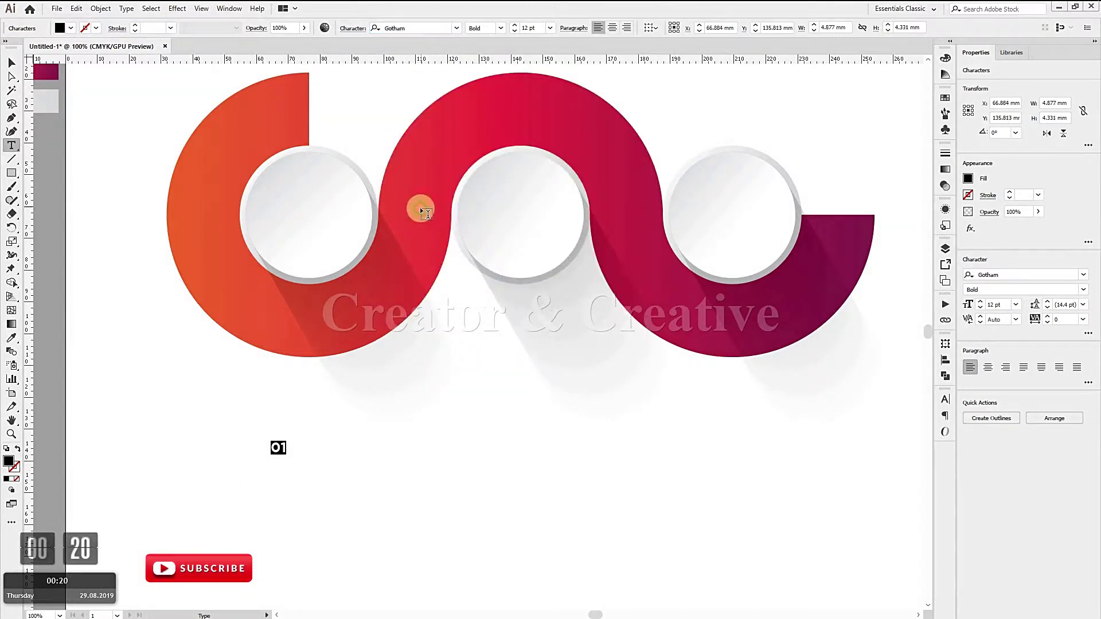
Step: Fill the "01" text with the orange sampled from the first color swatch beside the artboard
click(12, 62)
drag(116, 216, 245, 266)
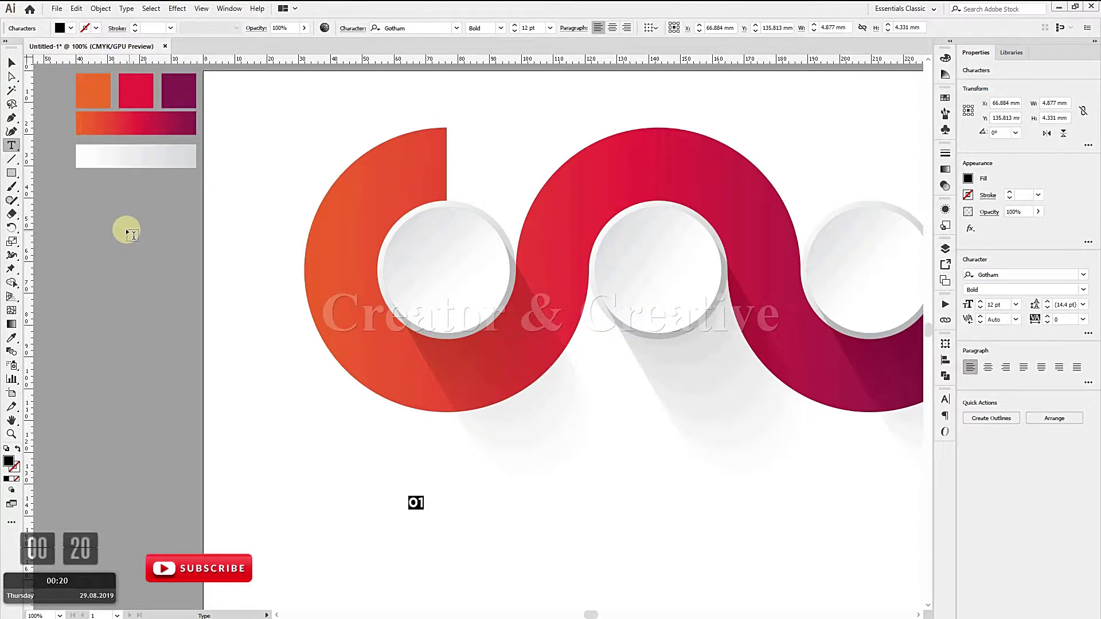
text(i)
key(ctrl+z)
key(Escape)
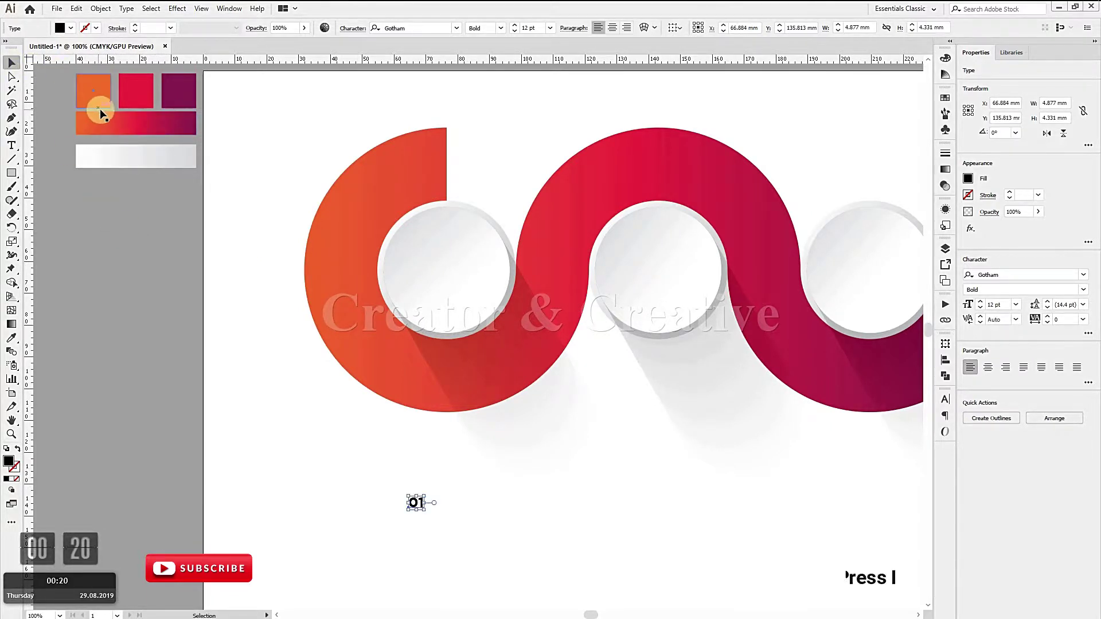
key(i)
click(93, 90)
key(v)
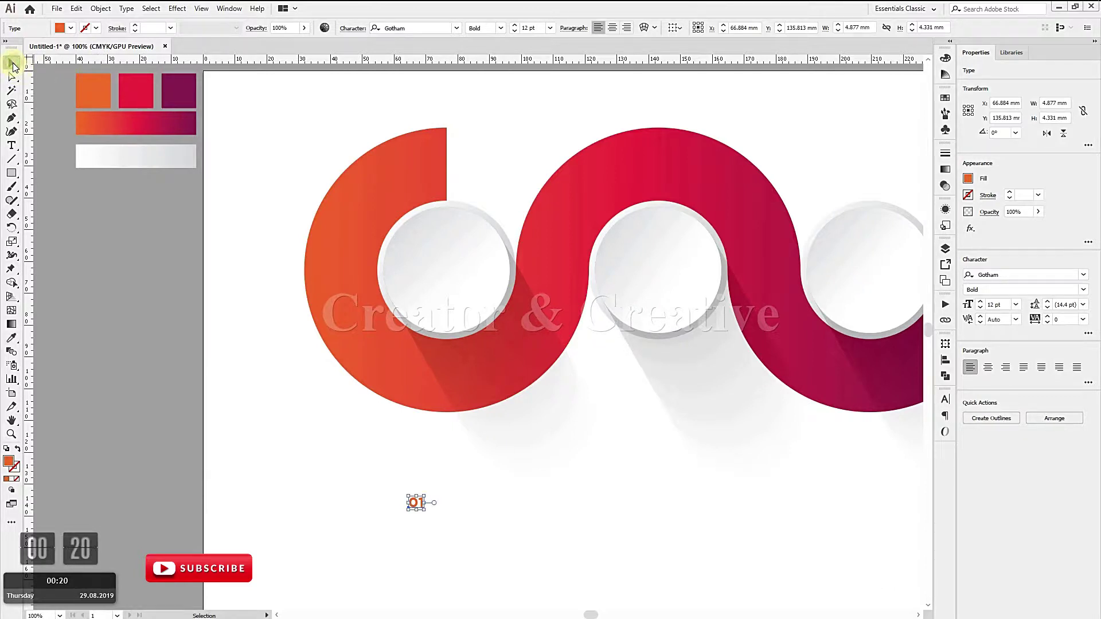
Step: Enlarge the "01" text to 27 pt and place a copy in the upper part of each of the three circles
click(514, 25)
click(515, 26)
click(515, 25)
click(514, 25)
click(515, 25)
click(514, 25)
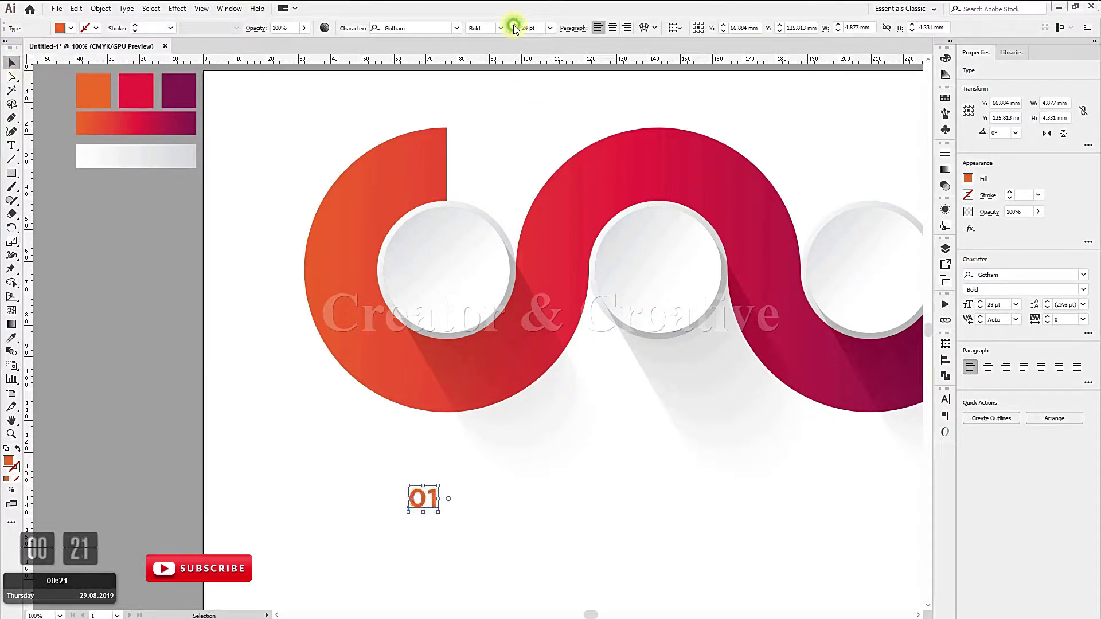
click(514, 25)
click(514, 25)
click(515, 26)
drag(423, 500, 869, 241)
Step: Change the number in the third circle to 03 and the one in the middle circle to 02
key(ctrl+shift+a)
double_click(872, 240)
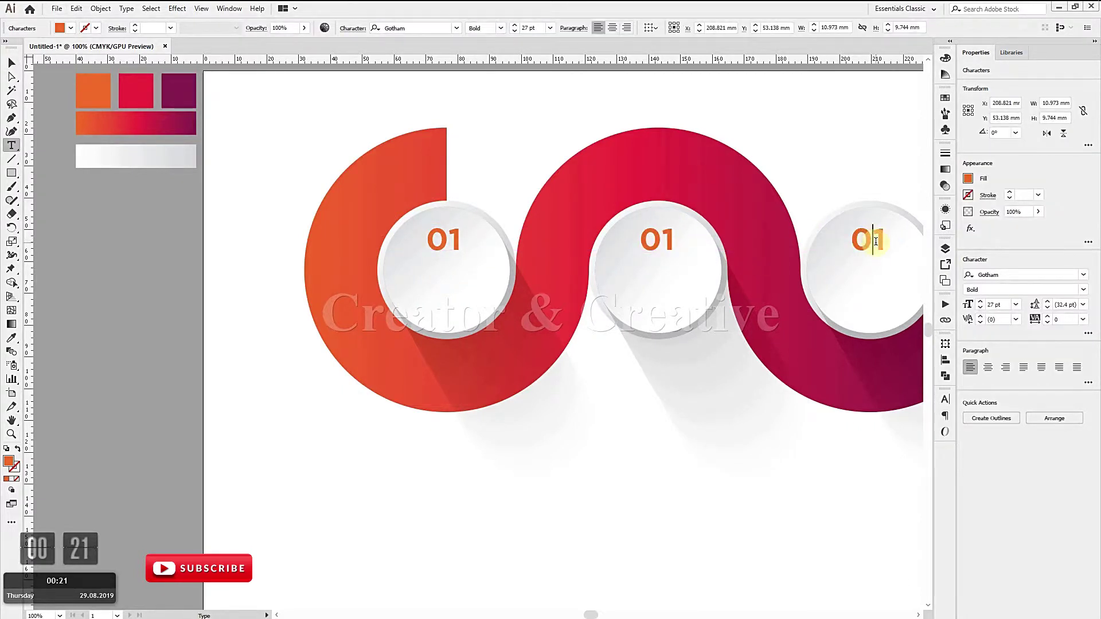
text(3)
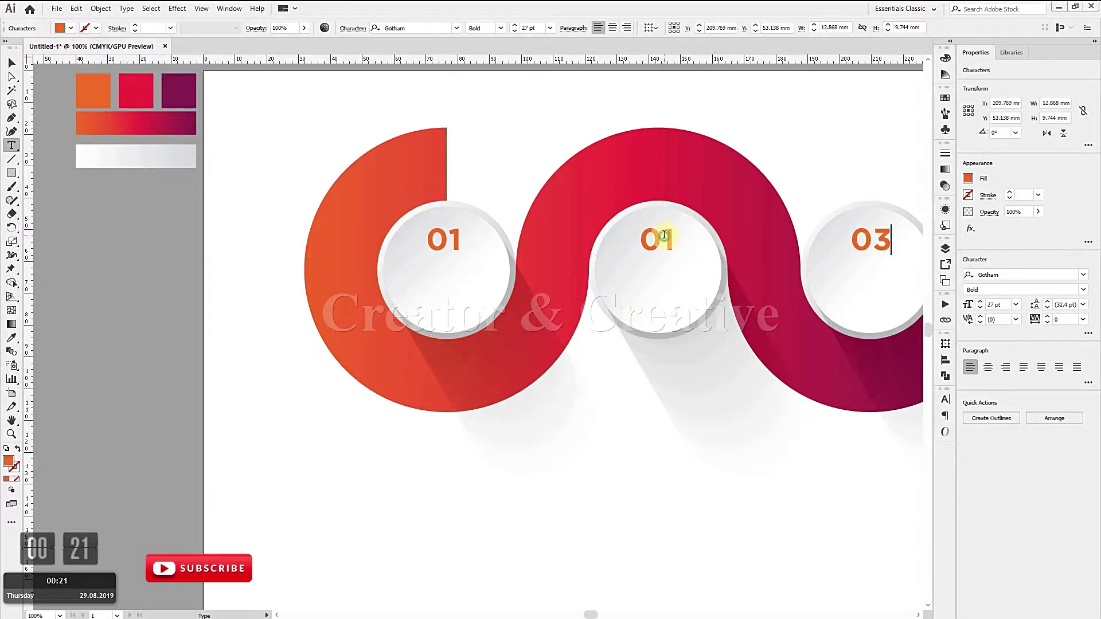
text(2)
click(10, 64)
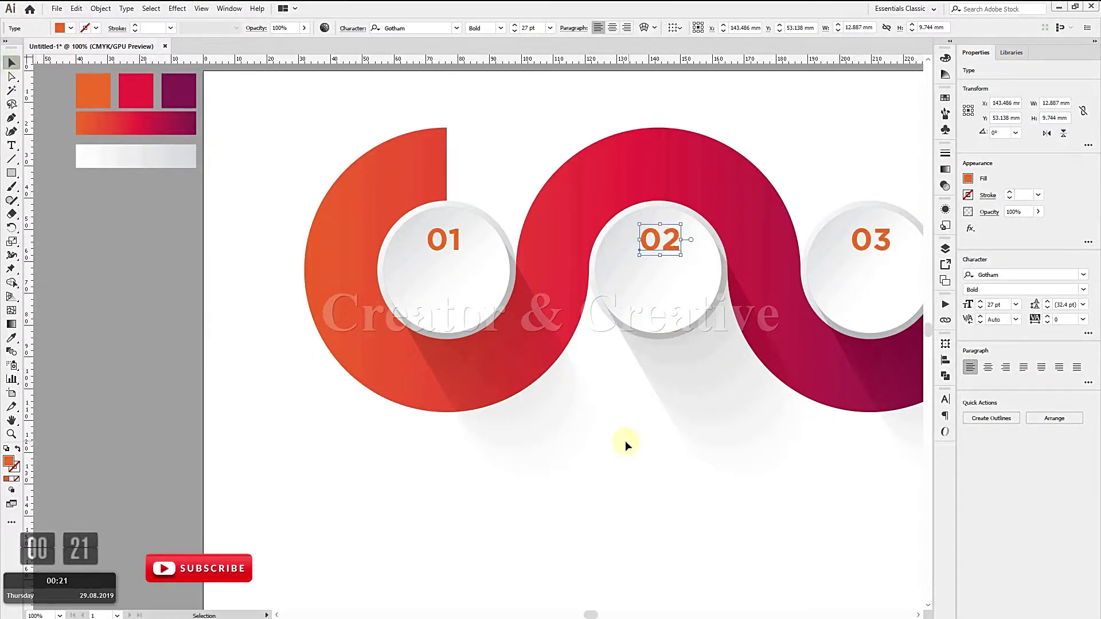
click(651, 423)
Step: Draw a straight vertical path about 49 mm long downward from the lowest point of the ribbon's first loop with the Pen tool
key(space)
drag(698, 480, 538, 450)
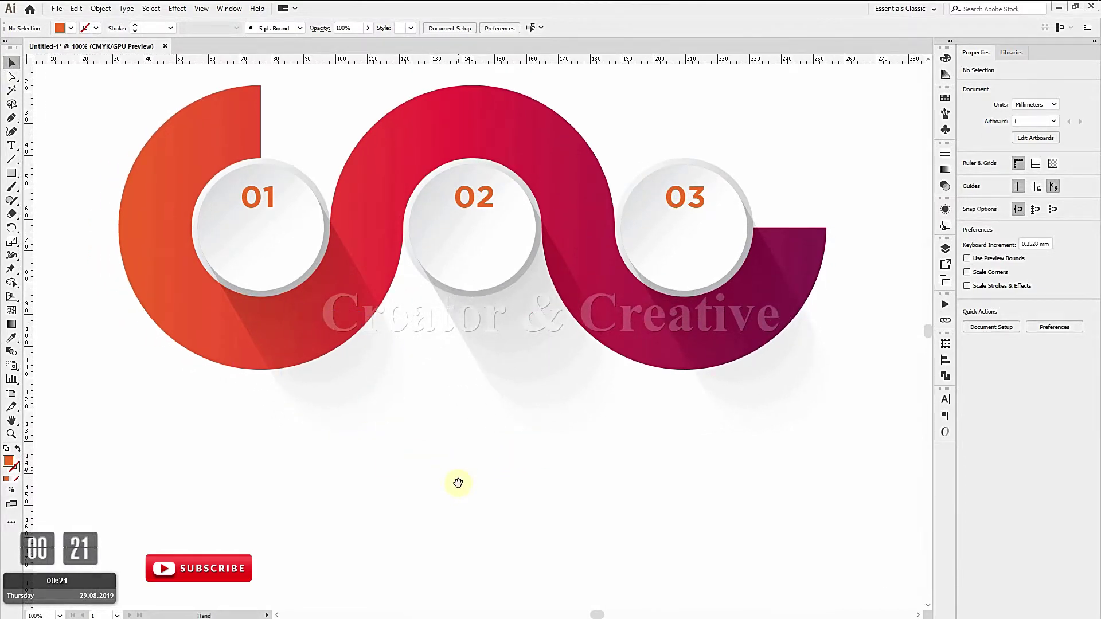
key(space)
drag(457, 482, 512, 400)
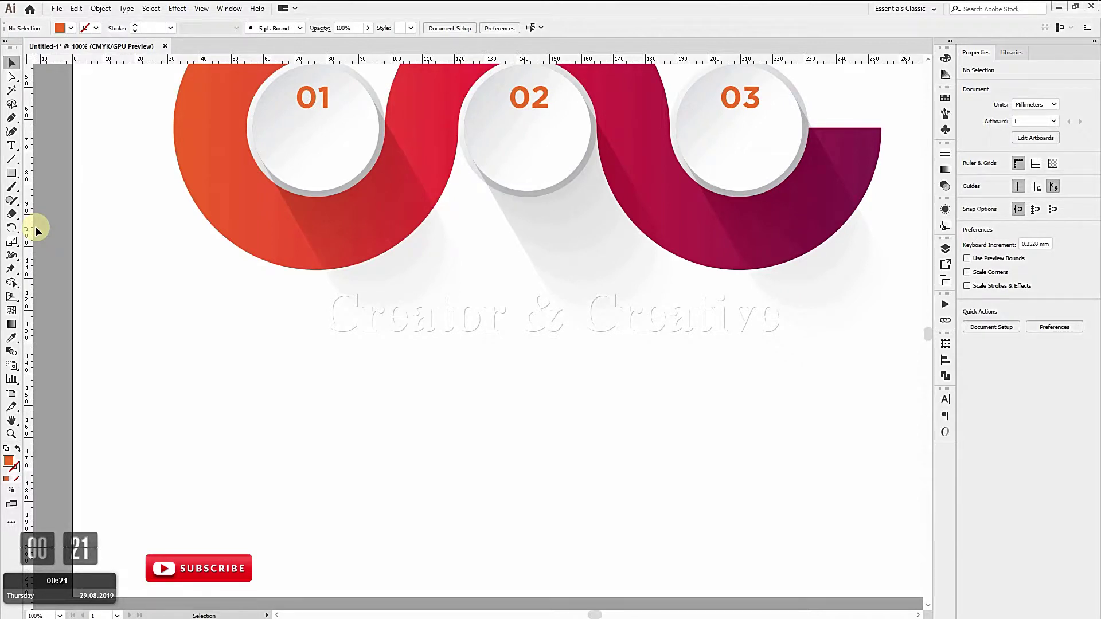
click(11, 173)
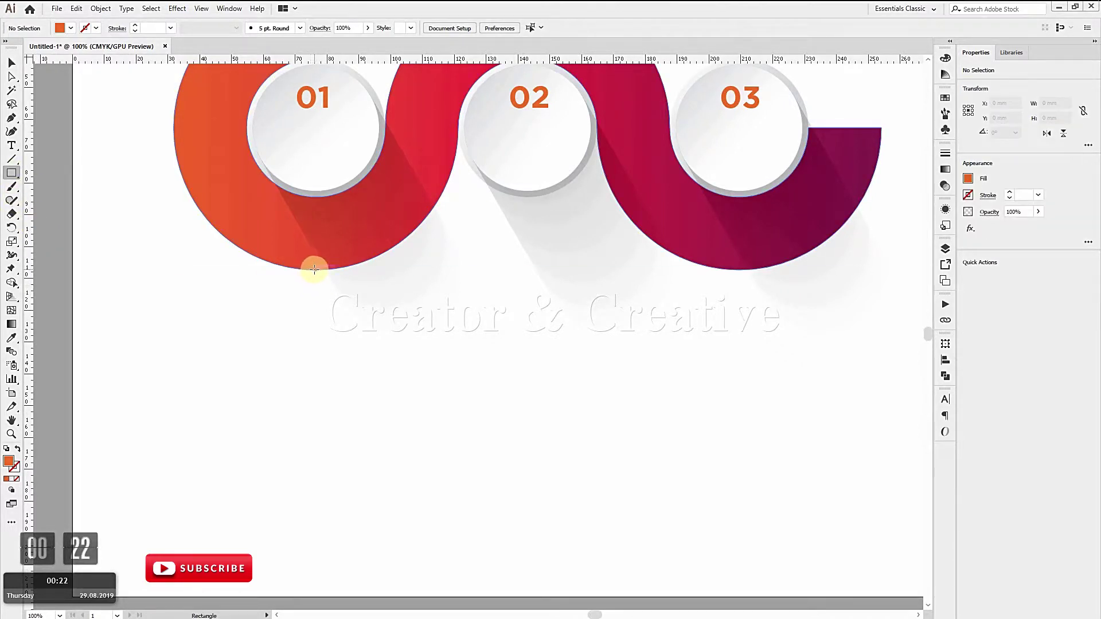
click(11, 118)
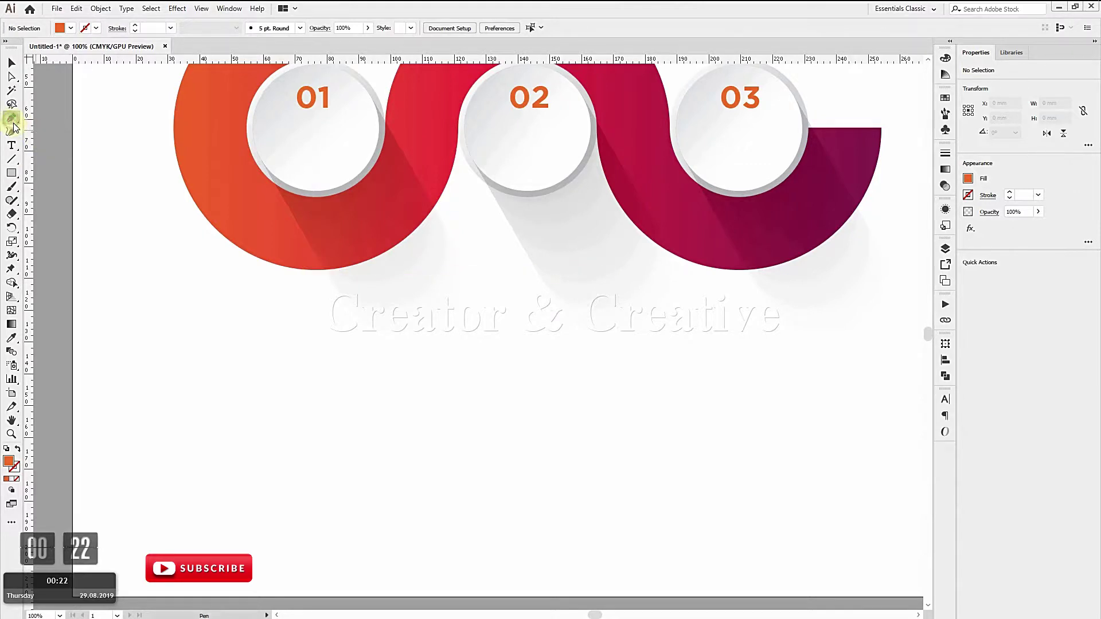
click(316, 270)
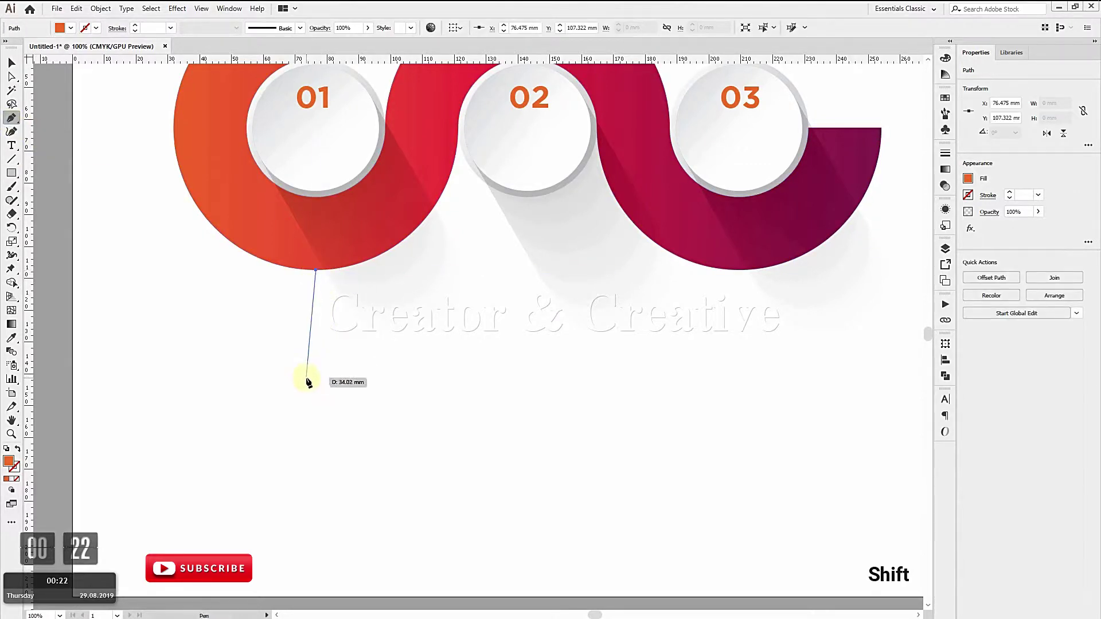
shift+click(315, 426)
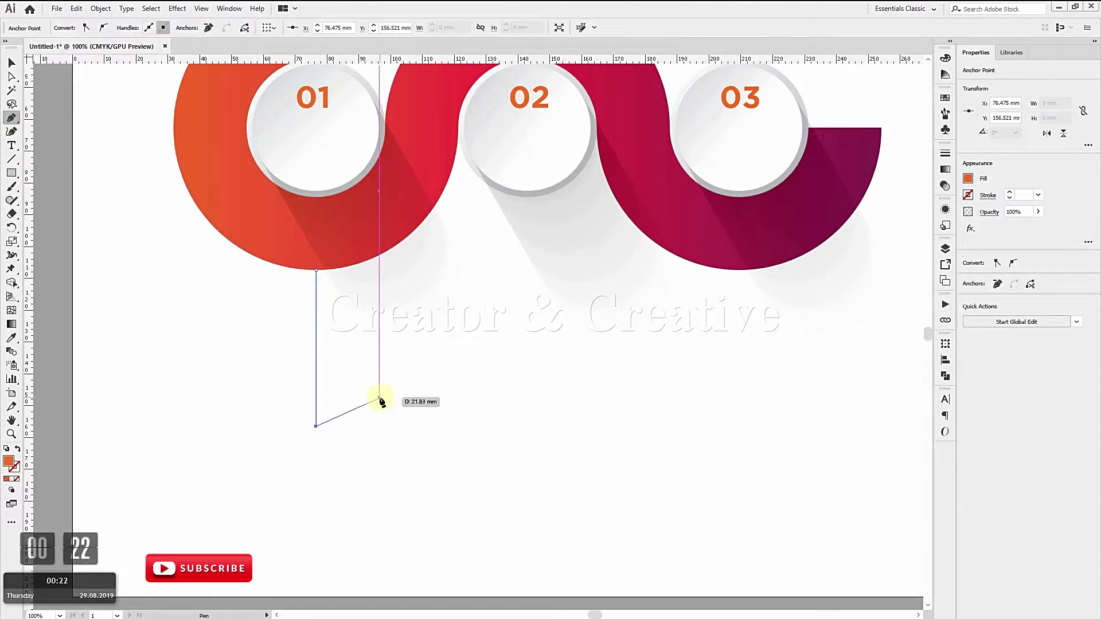
click(12, 62)
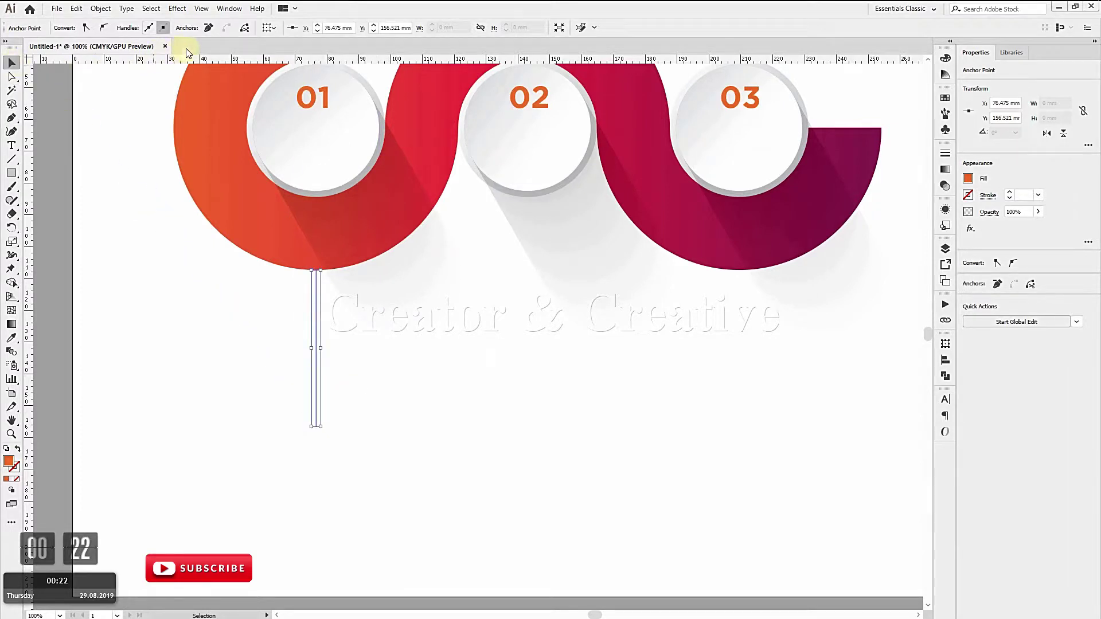
Step: Swap the vertical path's orange fill to its stroke and set the stroke weight to 10 pt
click(18, 449)
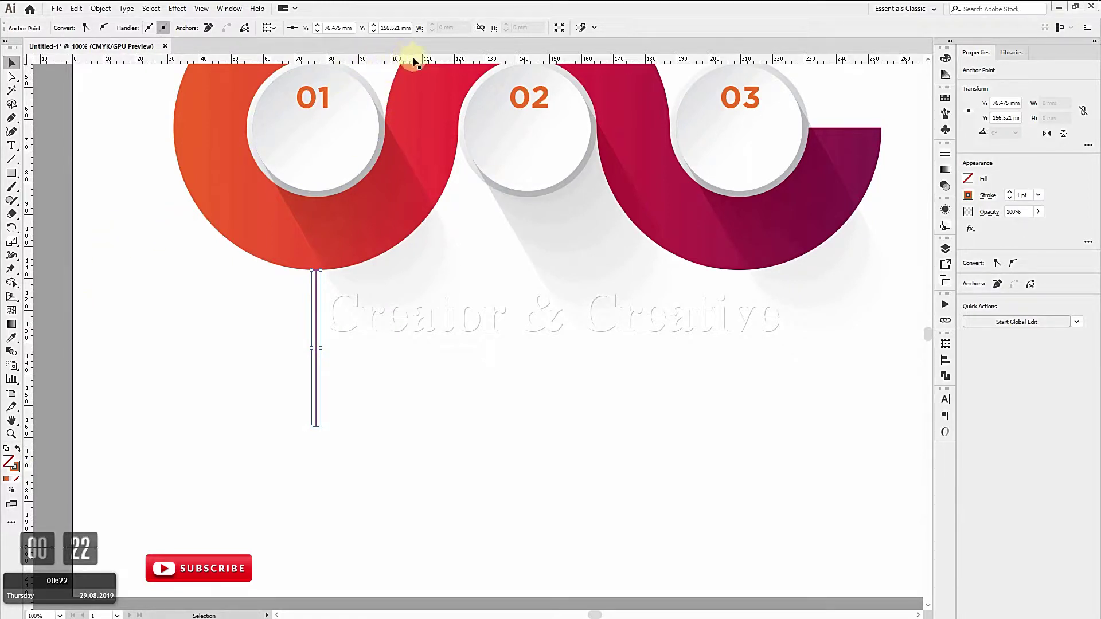
click(1011, 193)
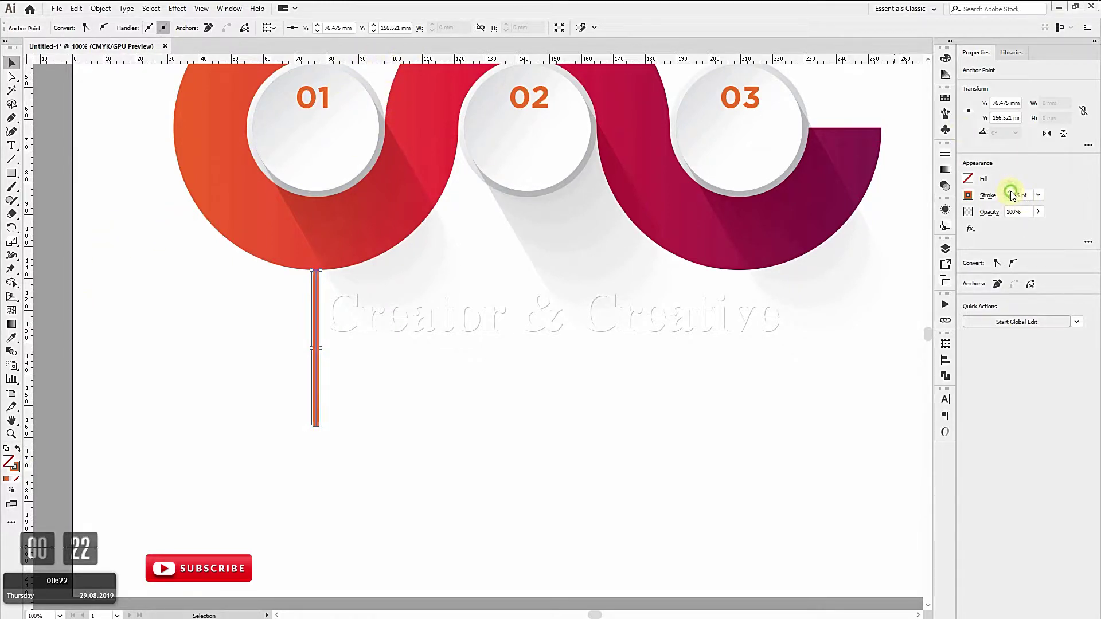
click(1011, 193)
click(1011, 193)
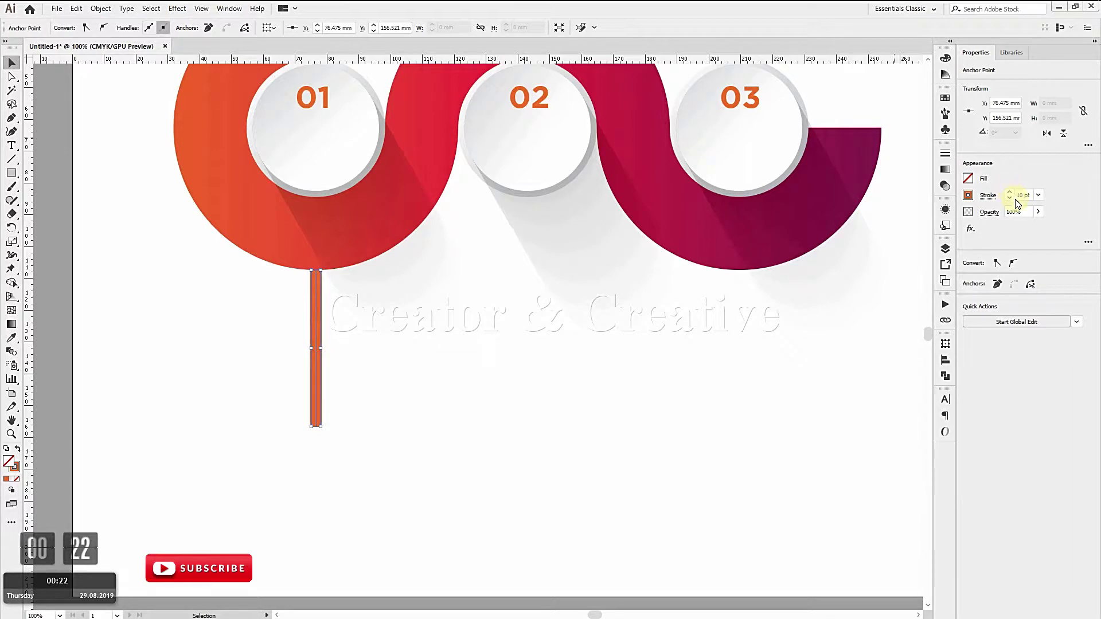
Step: Expand the stroked vertical path below the first loop into a filled shape
click(101, 8)
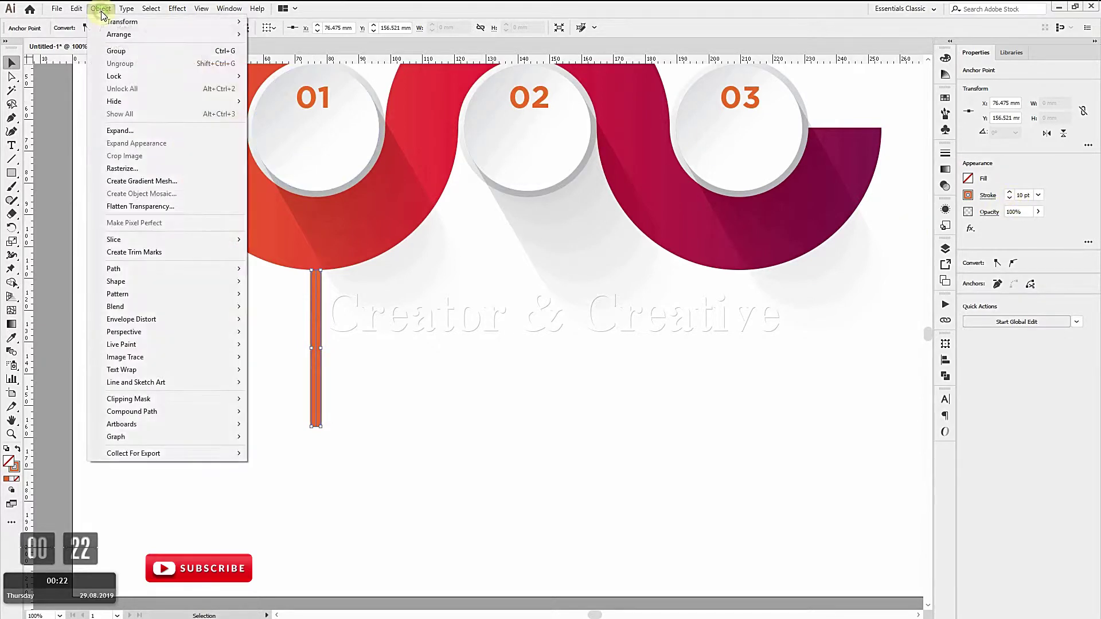
click(118, 128)
click(519, 381)
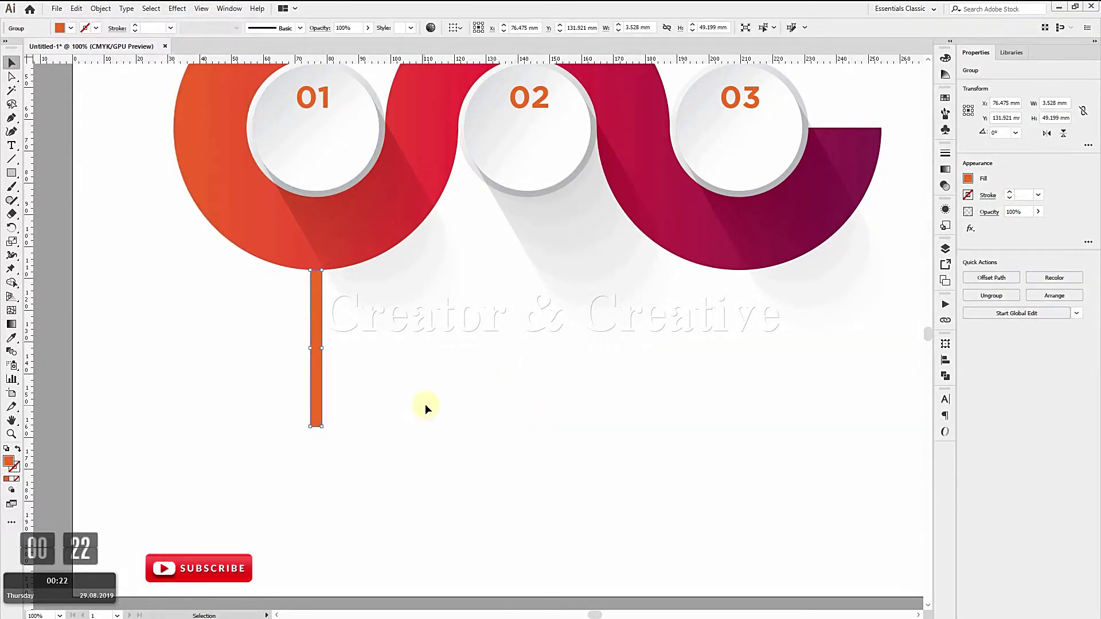
click(372, 411)
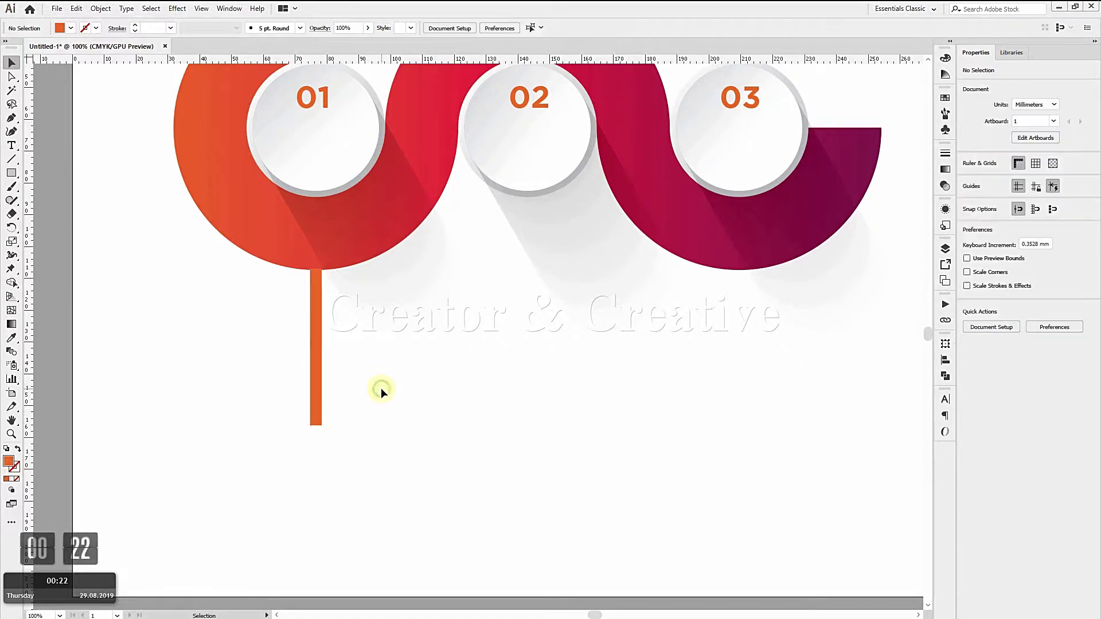
Step: Place a copy of the bar under the ribbon's last loop and fill it with purple sampled from the third swatch
drag(314, 366, 740, 364)
click(740, 378)
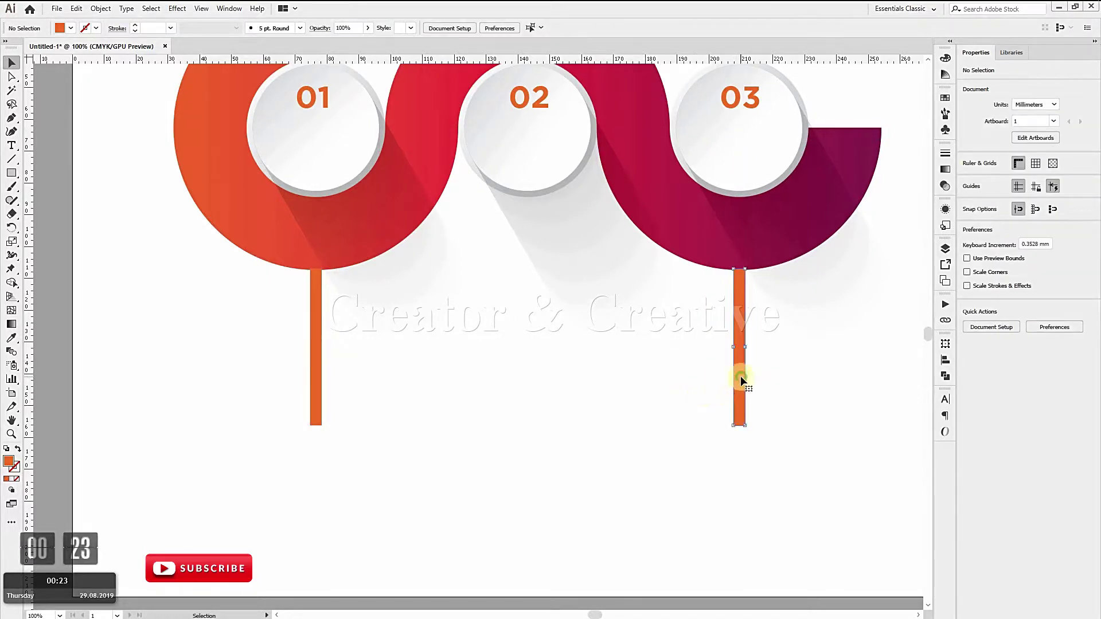
key(i)
drag(125, 295, 192, 297)
click(171, 127)
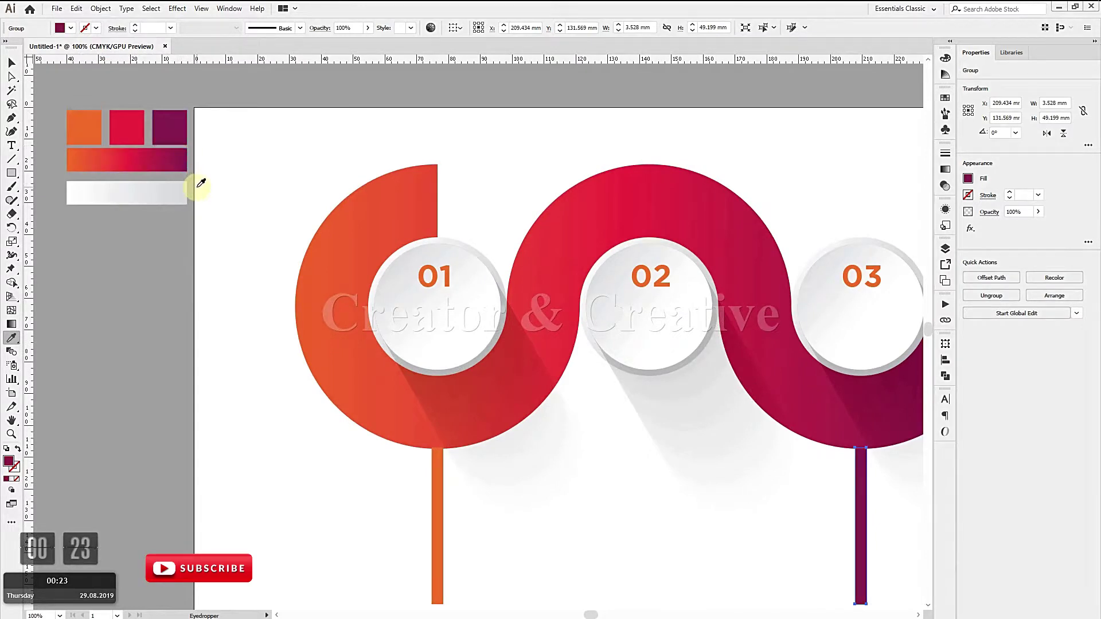
Step: Refill the bar under the first loop with the orange sampled from the first swatch
key(v)
click(439, 527)
key(i)
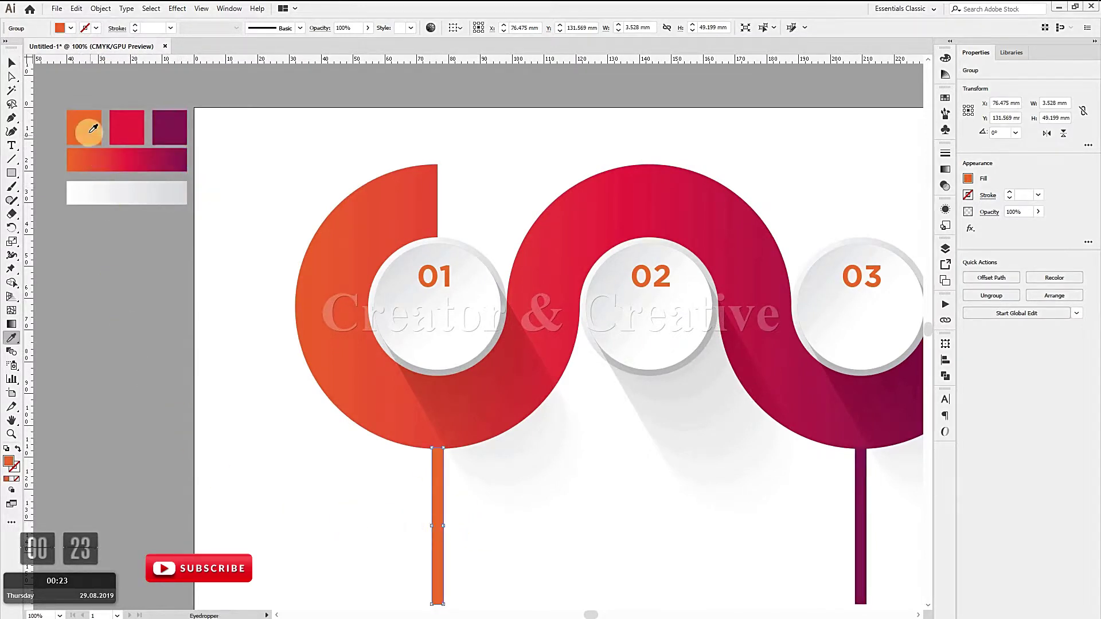
click(91, 127)
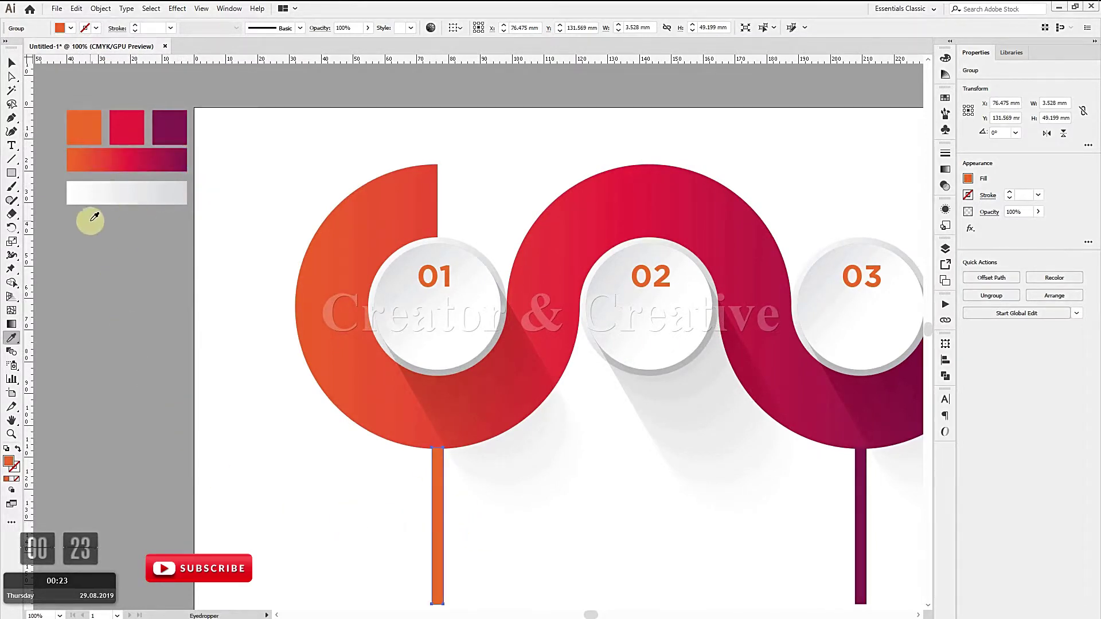
key(v)
click(248, 445)
Step: Copy the orange bar to beneath the 02 circle, raising it to the circle's lower edge and sending it behind the circle
drag(642, 524, 490, 416)
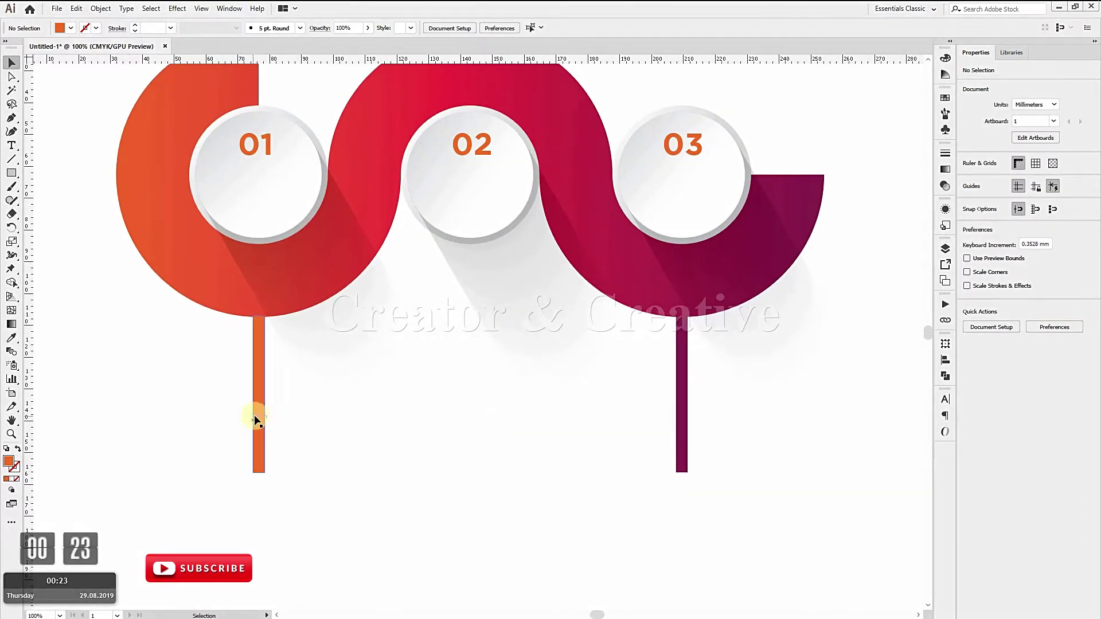
drag(257, 413, 470, 414)
drag(472, 406, 471, 338)
key(ctrl+[)
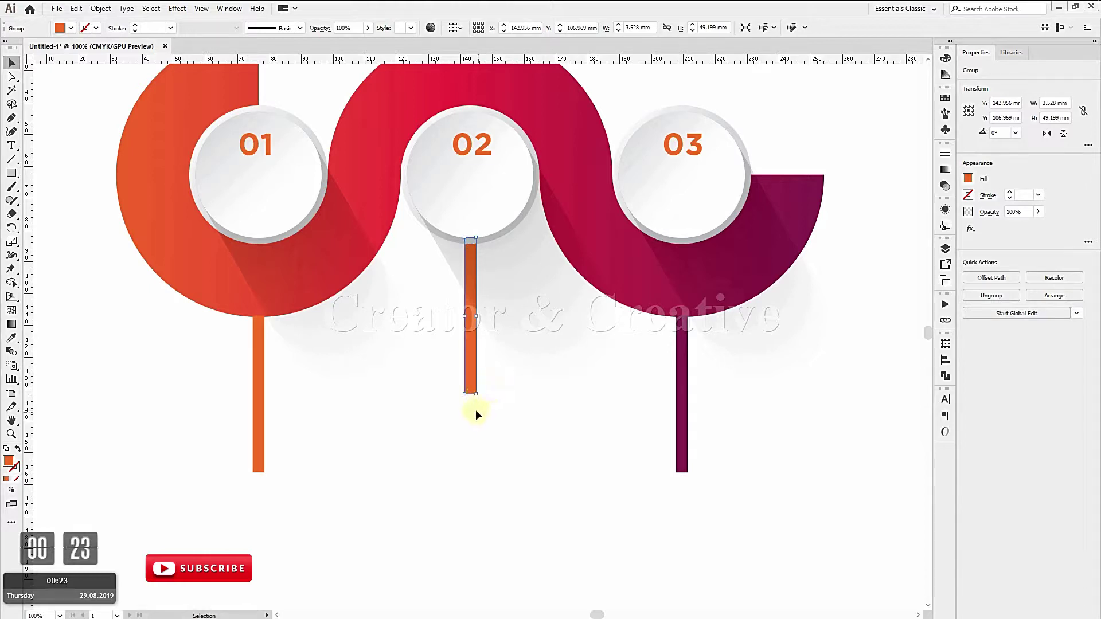
click(196, 351)
Step: Stretch the middle bar's lower end down level with the other two bars, making it about 74 mm long
click(12, 77)
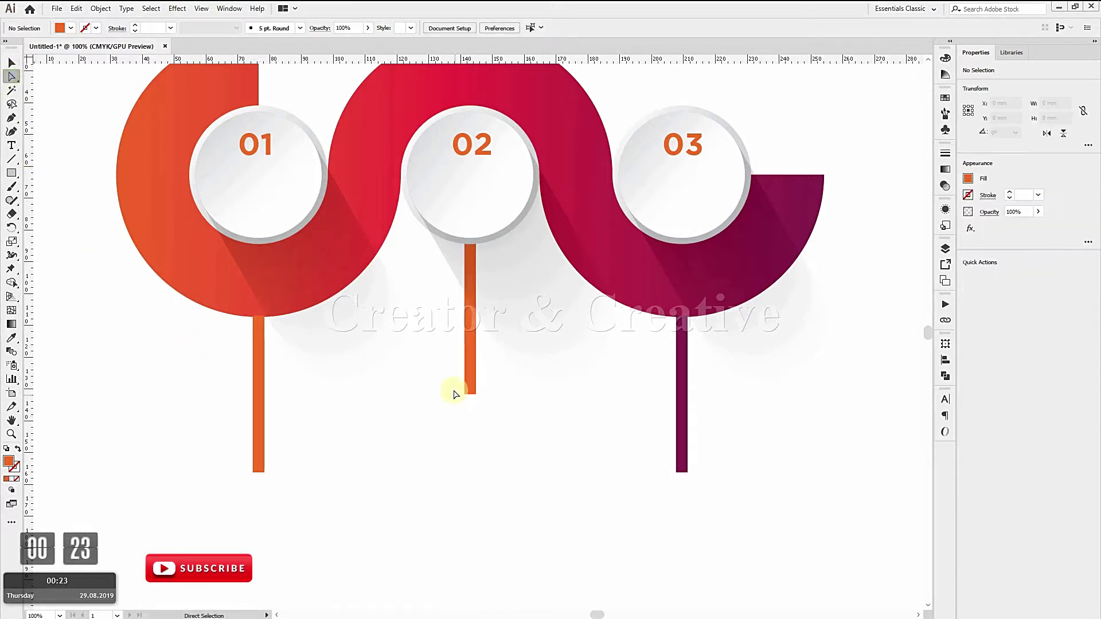
drag(450, 388, 493, 407)
key(Down)
key(Down)
key(Down)
key(Down)
key(Down)
key(Down)
key(Down)
key(Down)
key(Down)
key(Down)
key(Down)
key(Down)
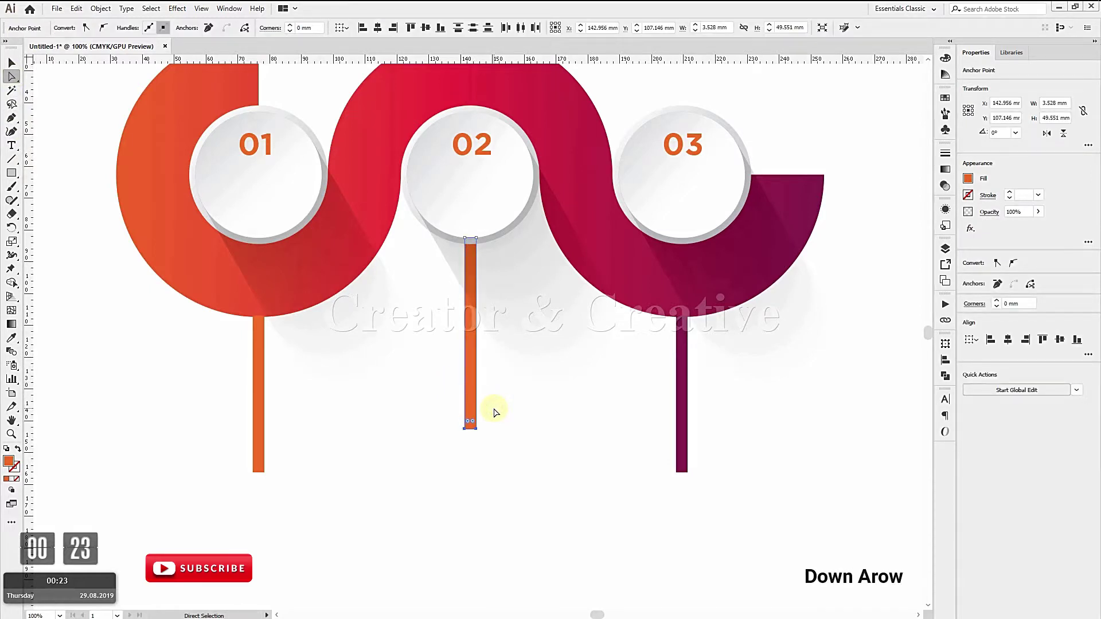
key(Down)
key(Down)
key(Down)
key(Down)
key(Down)
key(Down)
key(Down)
key(Down)
key(Down)
key(Down)
key(Down)
key(Down)
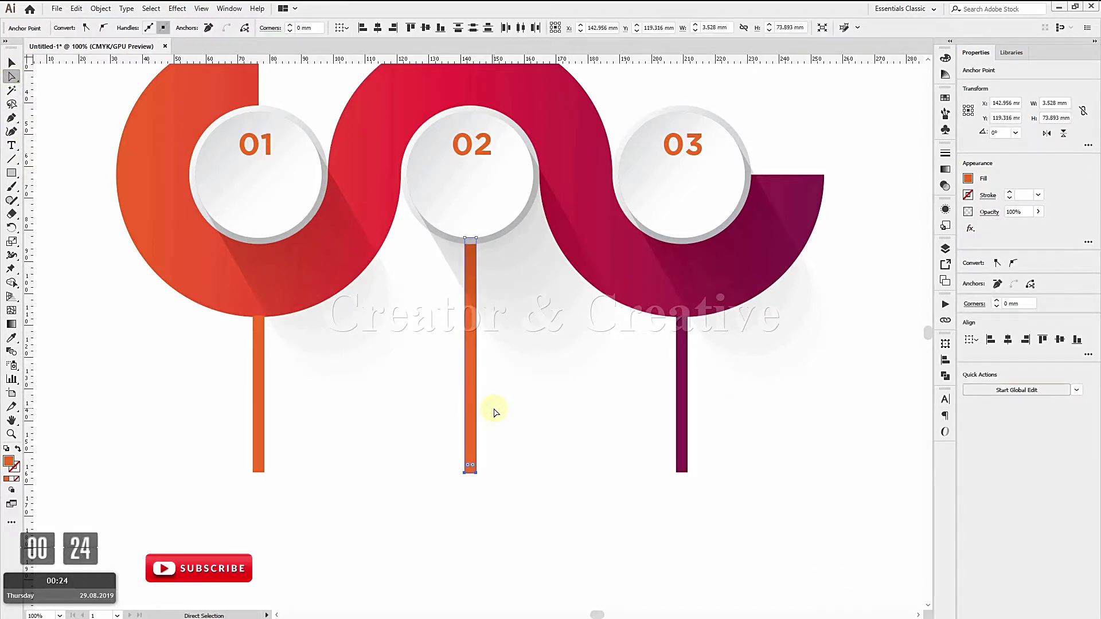
Step: Trim the middle bar's lower end flush with the other bars, using a temporary horizontal guide at their lower ends
scroll(496, 412, up, 1)
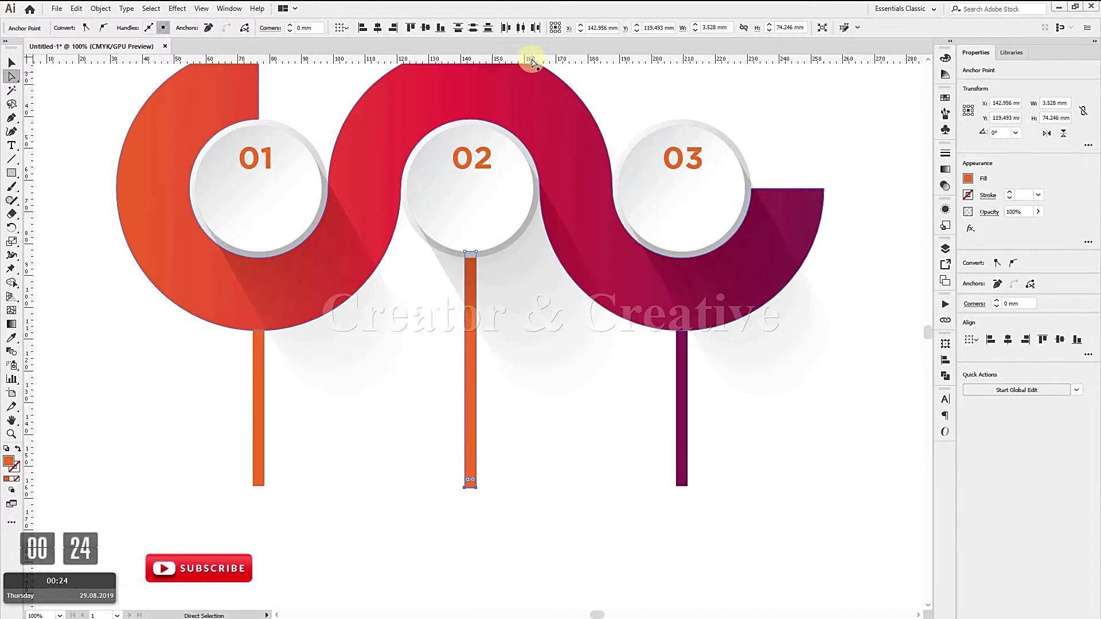
drag(528, 58, 573, 486)
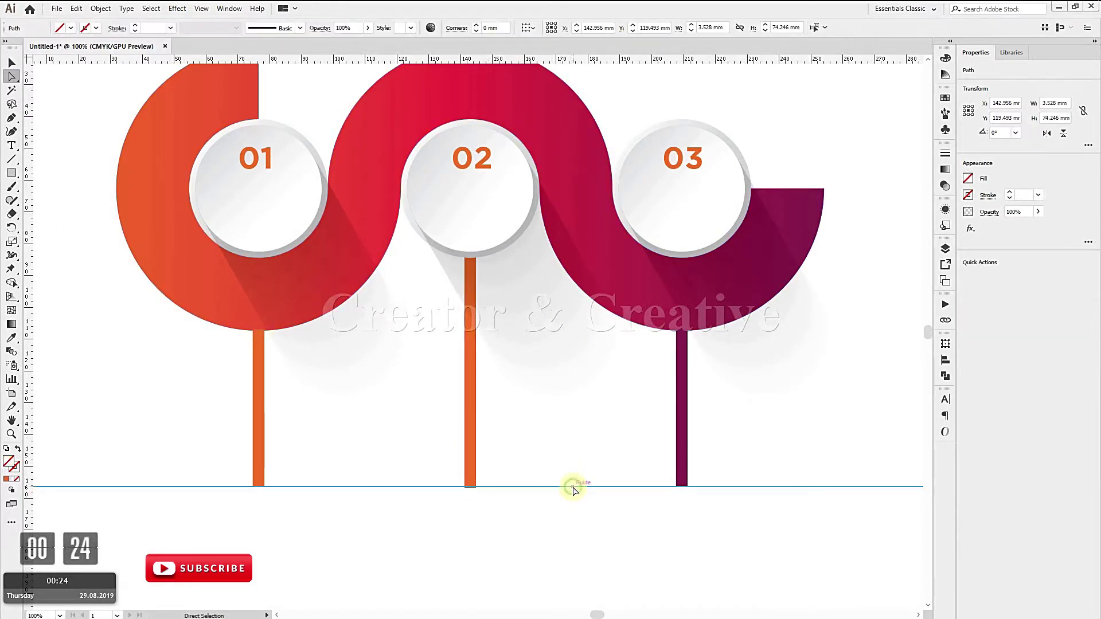
drag(448, 478, 502, 524)
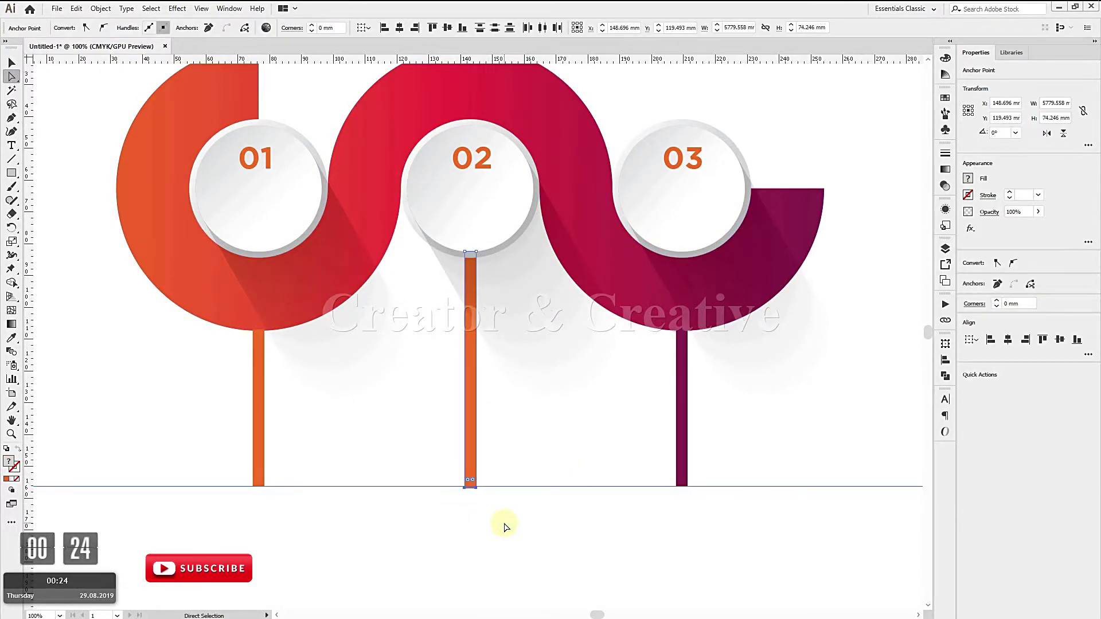
click(577, 504)
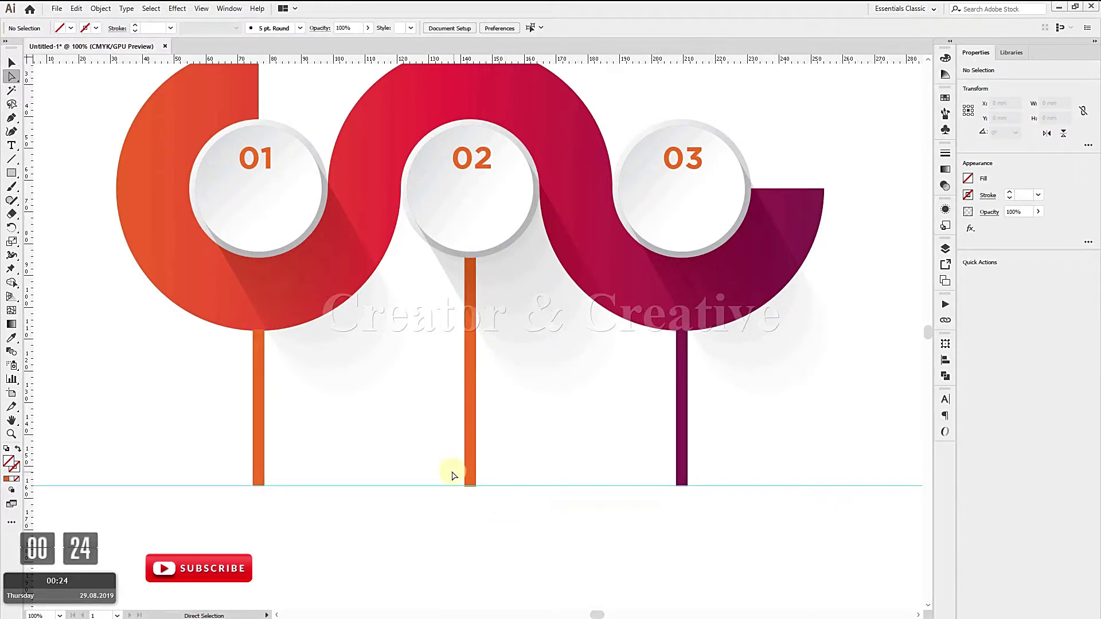
key(Delete)
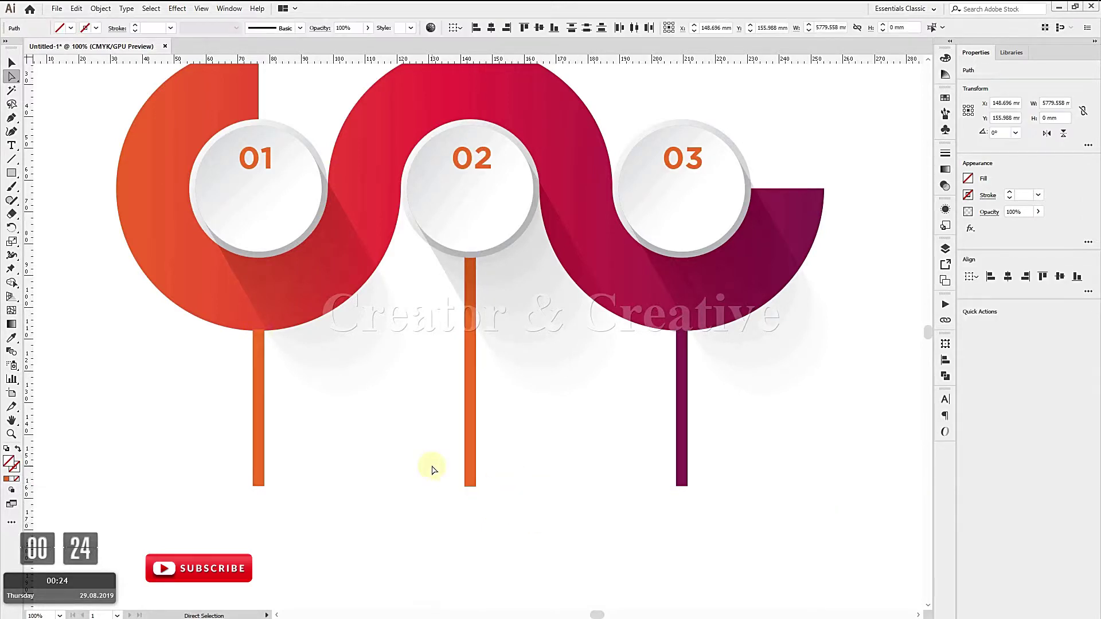
drag(432, 466, 535, 519)
key(Up)
click(535, 519)
Step: Fill the middle bar with the red sampled from the second swatch
click(469, 423)
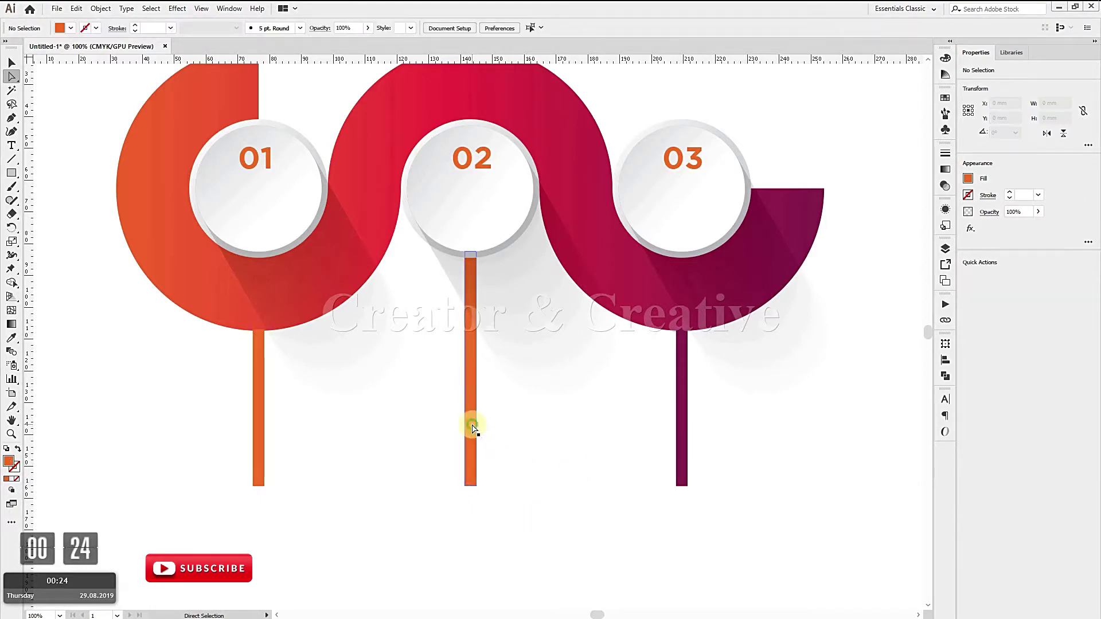
key(i)
drag(66, 272, 324, 457)
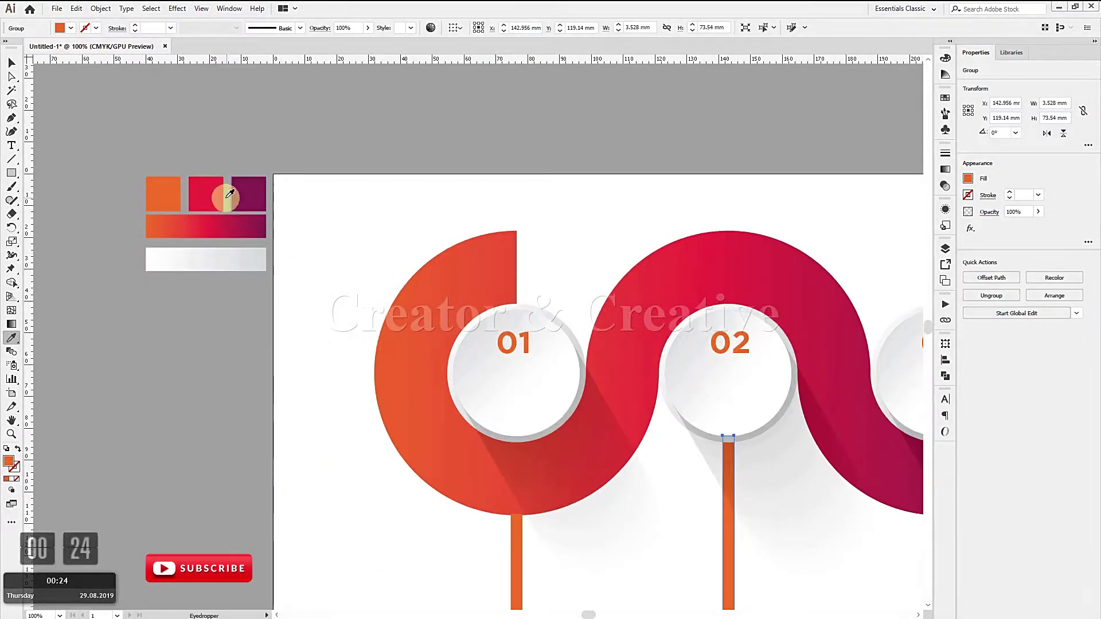
click(209, 193)
click(11, 62)
drag(595, 346, 457, 217)
click(569, 476)
Step: Draw a circle about 12 mm in diameter on the first bar's lower end and fill it with the bar's orange
drag(411, 523, 560, 488)
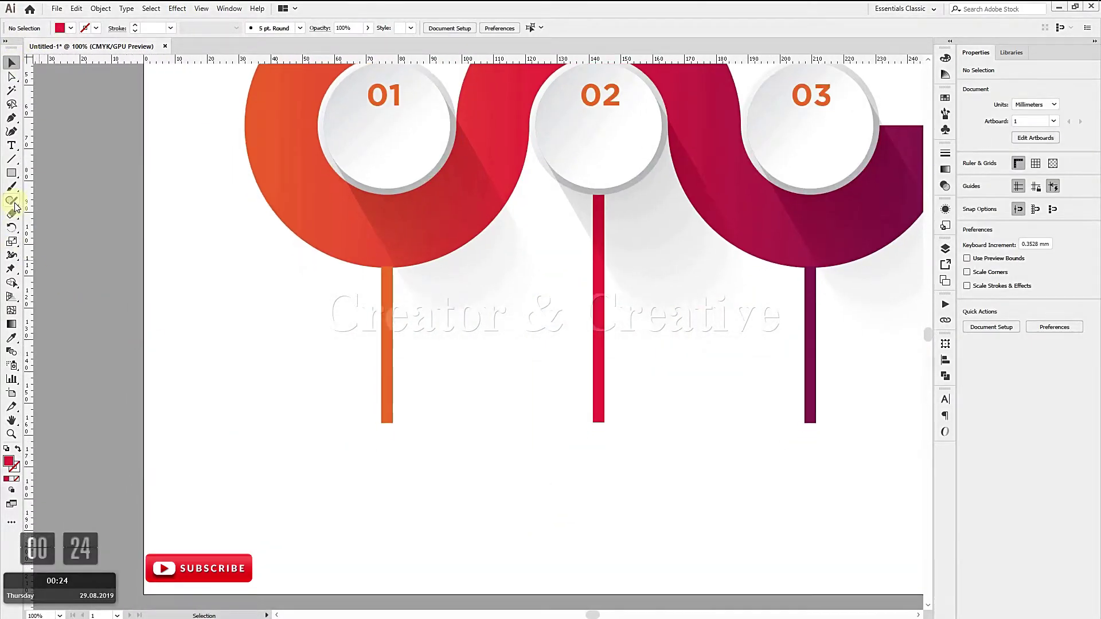
drag(12, 175, 51, 197)
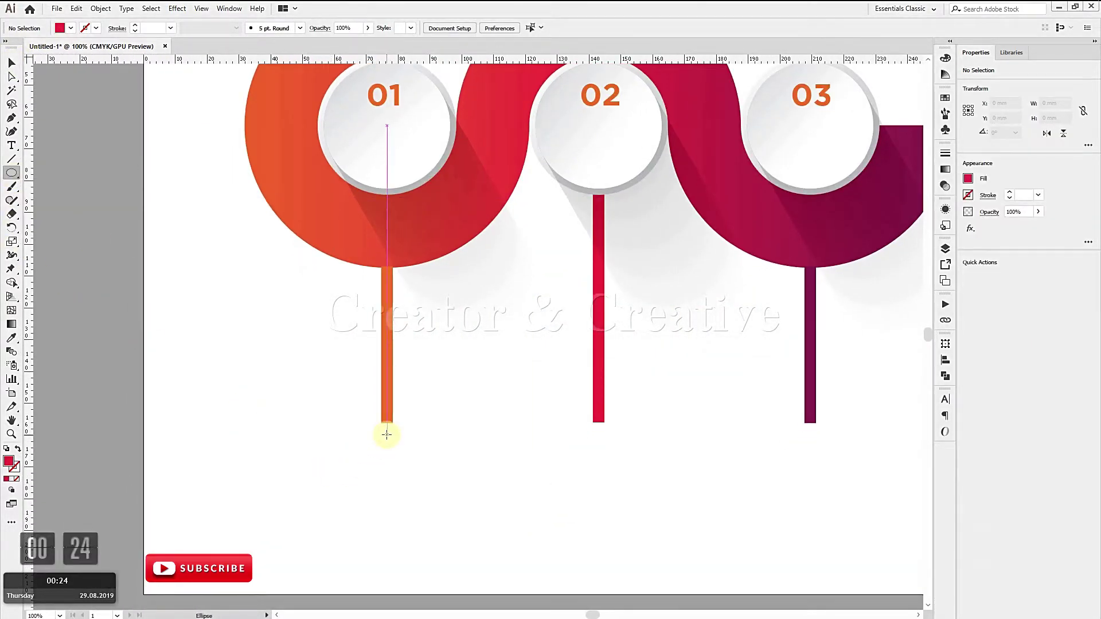
drag(386, 434, 401, 453)
click(12, 62)
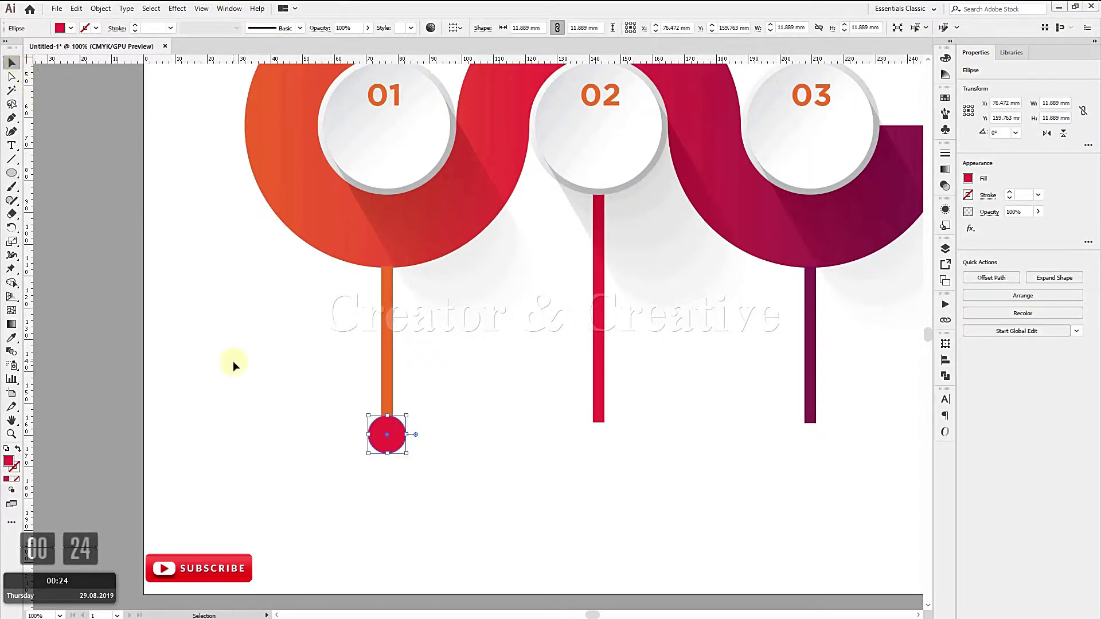
key(i)
click(387, 295)
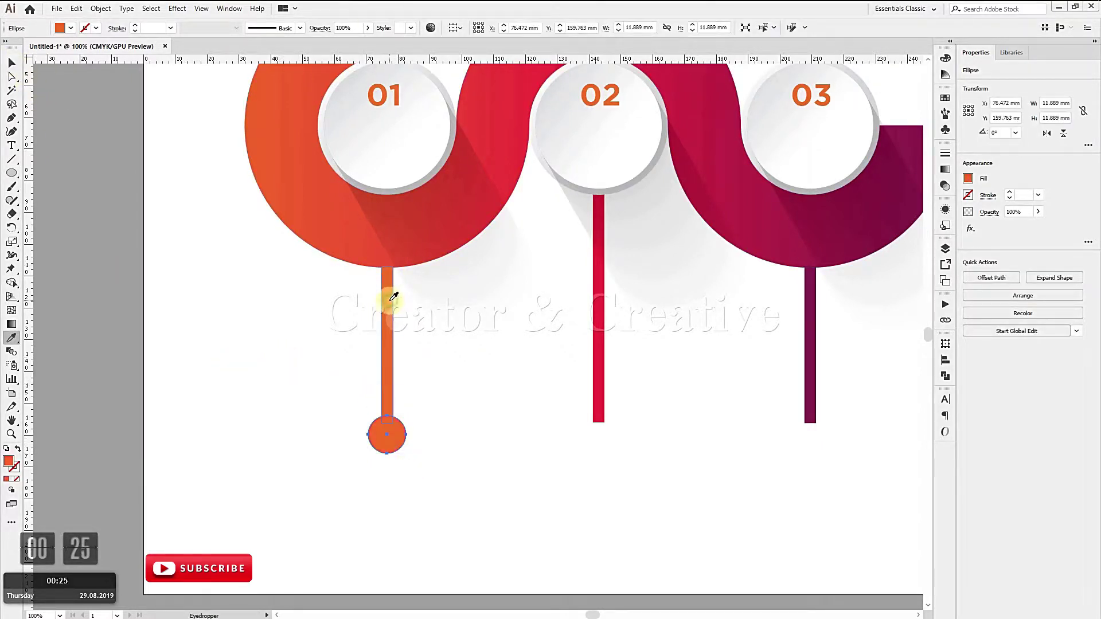
key(v)
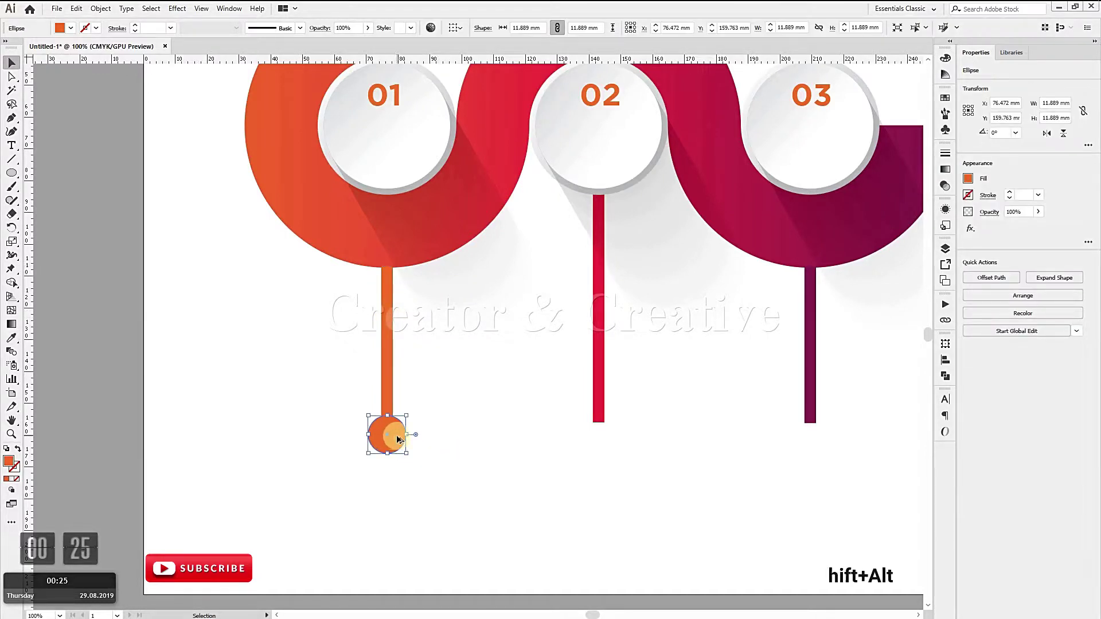
Step: Copy the end circle to the middle bar's lower end and fill it with that bar's red
drag(388, 435, 607, 433)
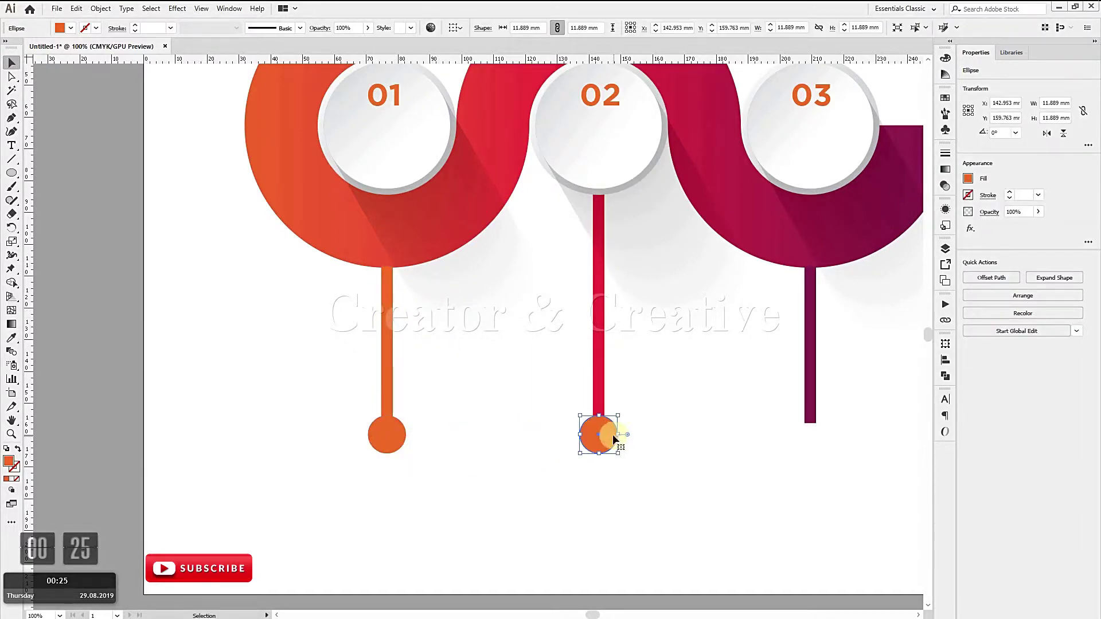
key(i)
click(598, 394)
key(v)
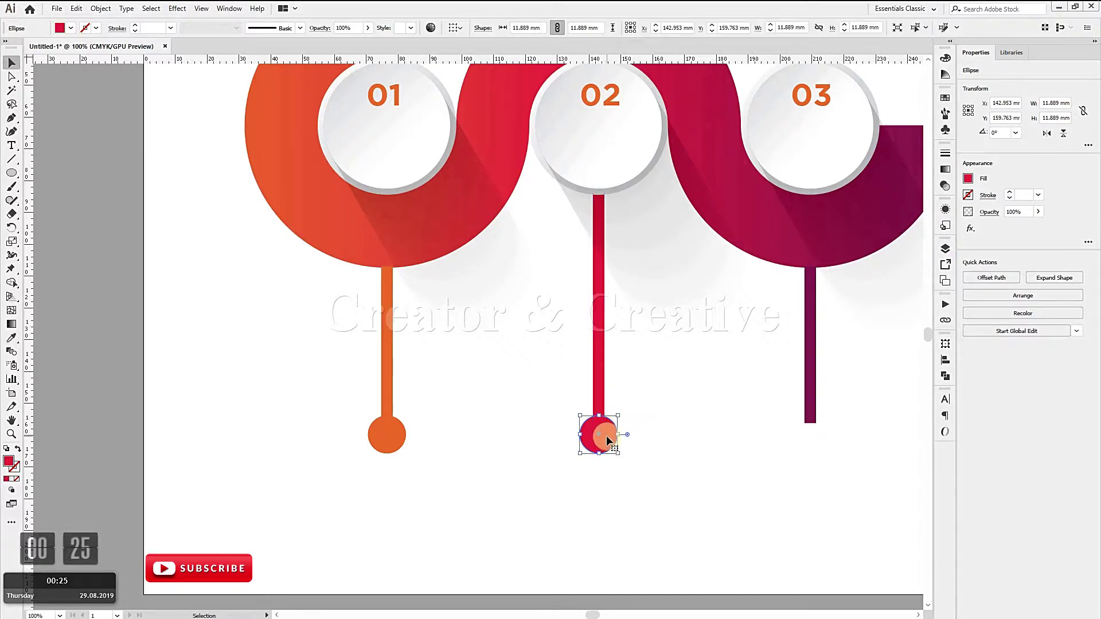
Step: Copy the end circle to the third bar's lower end and fill it with that bar's purple
drag(607, 435, 817, 434)
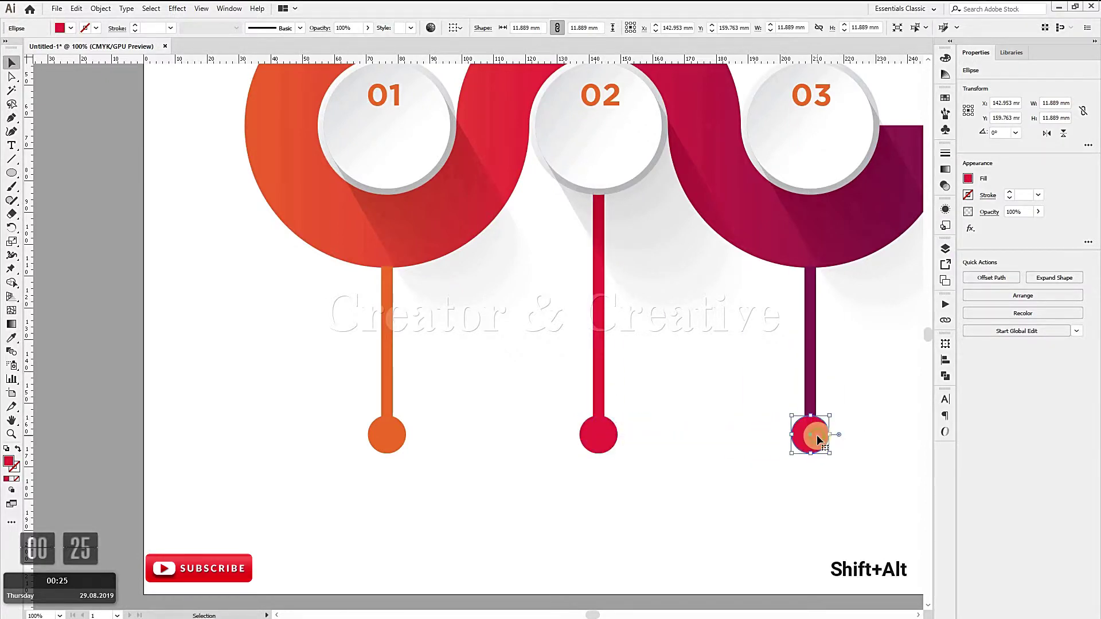
key(i)
click(810, 370)
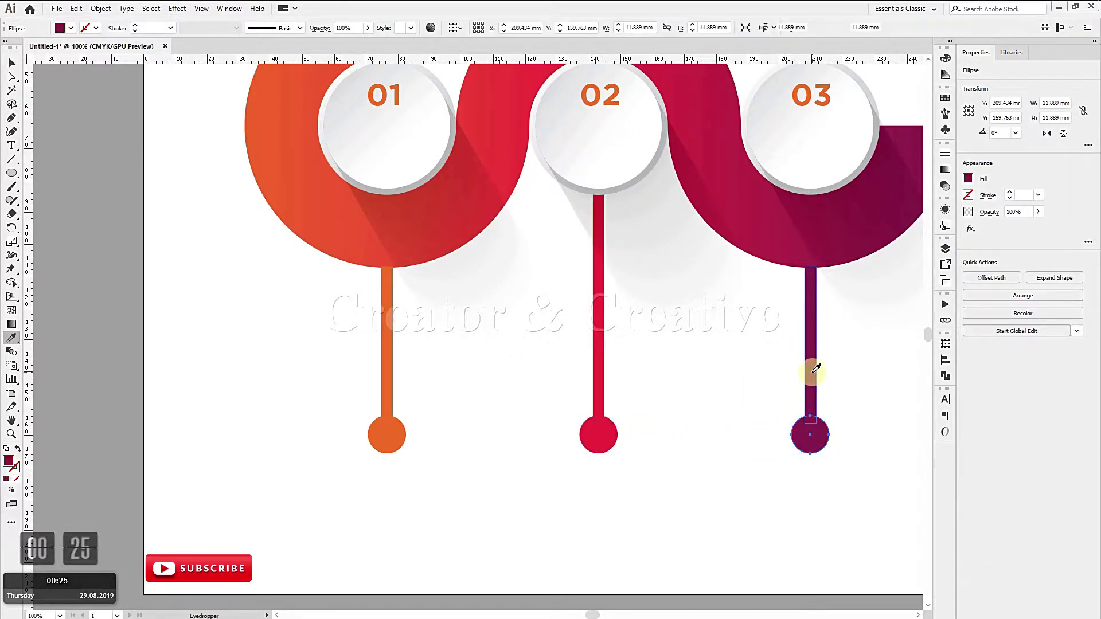
key(v)
click(705, 511)
Step: Select the whole infographic on the artboard and scale it down to about 188 mm wide and 124 mm high
drag(559, 518, 460, 570)
drag(534, 374, 543, 416)
key(ctrl+minus)
key(ctrl+minus)
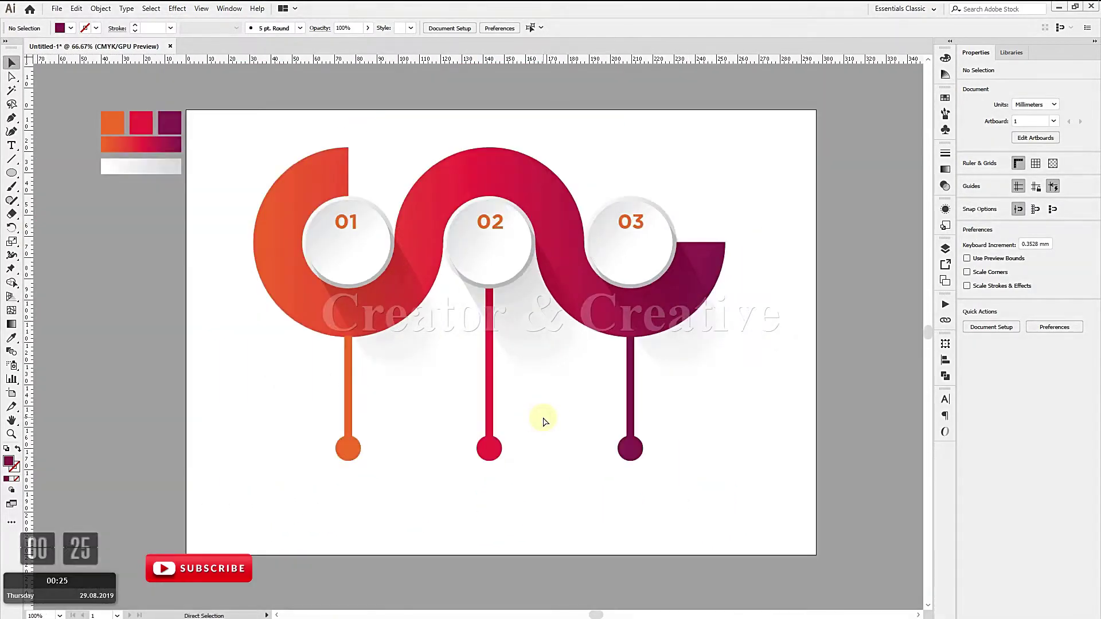
key(a)
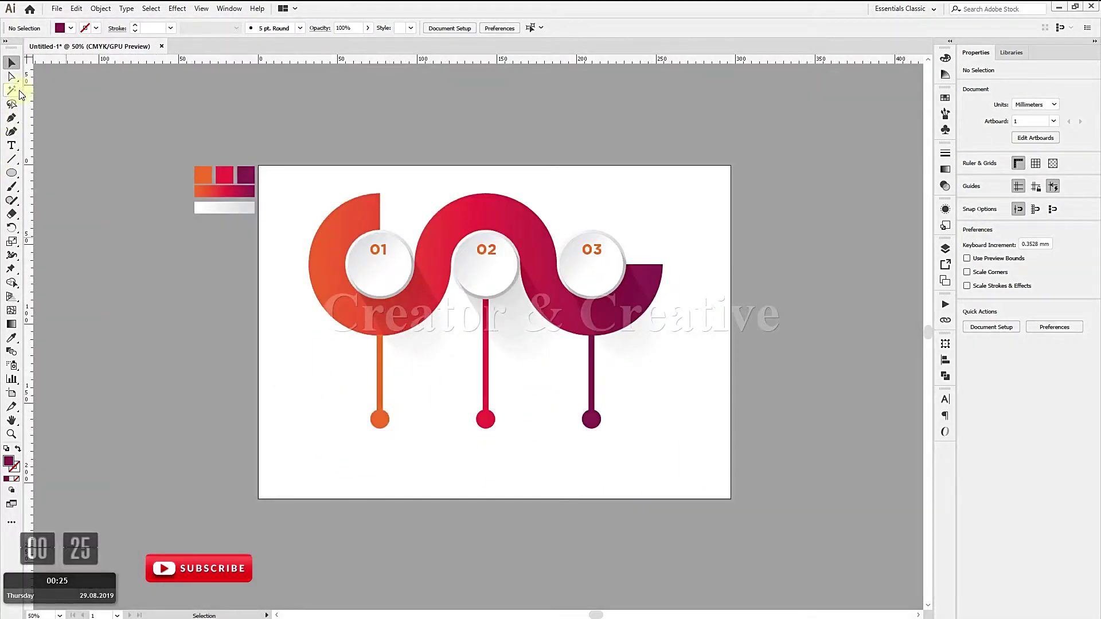
drag(343, 382, 718, 482)
click(12, 62)
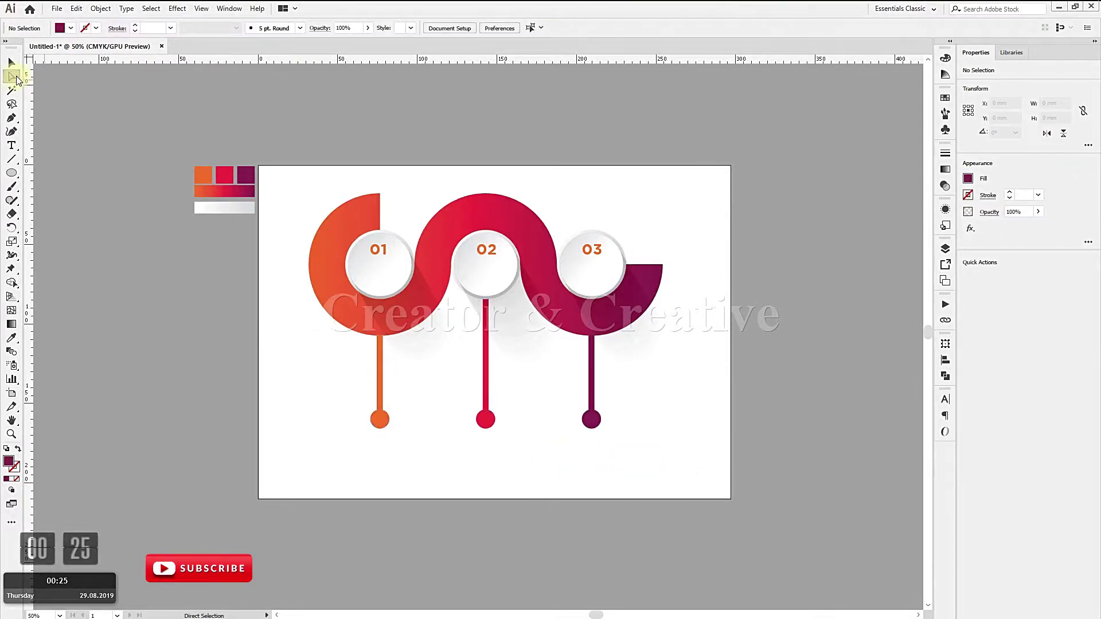
click(273, 281)
drag(260, 178, 645, 411)
click(655, 445)
drag(327, 202, 559, 362)
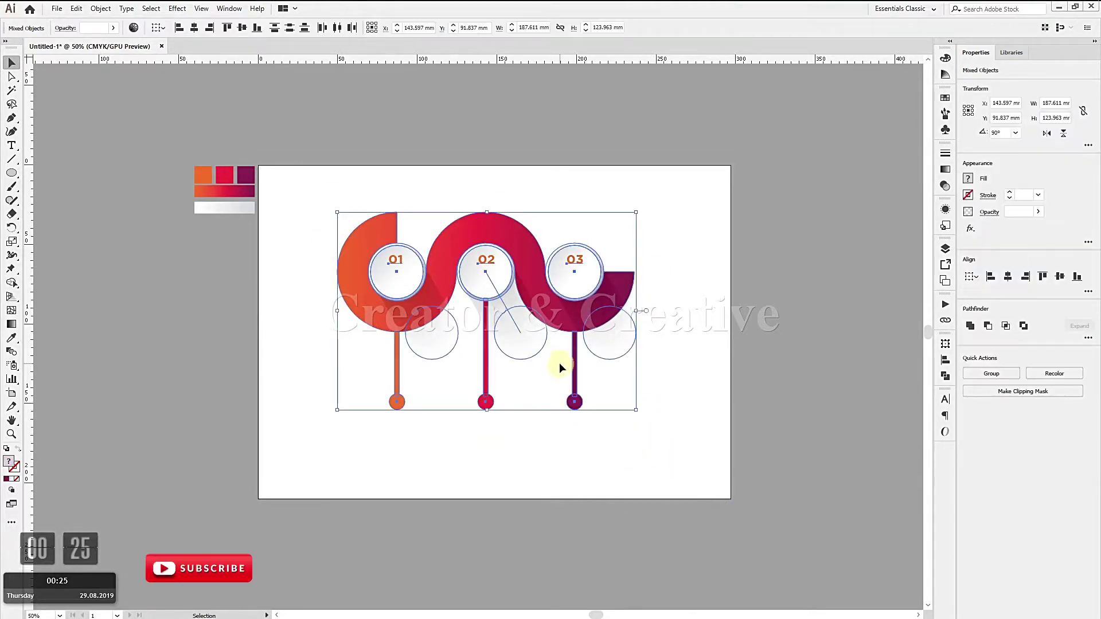
Step: Move the whole infographic slightly up and to the right on the artboard
drag(485, 261, 494, 239)
click(531, 405)
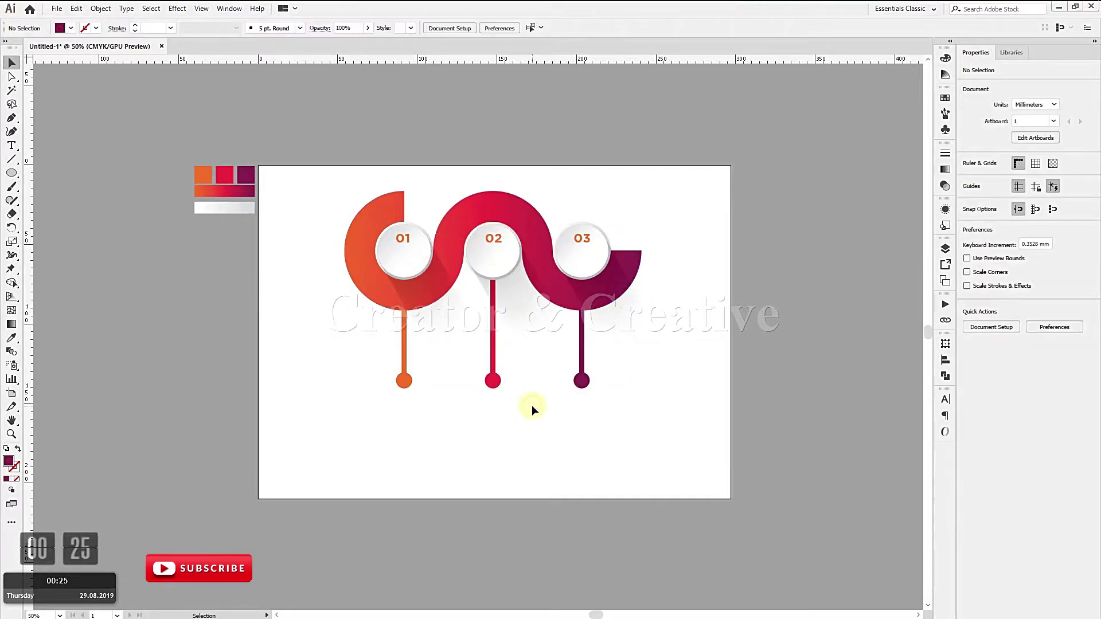
key(ctrl+equal)
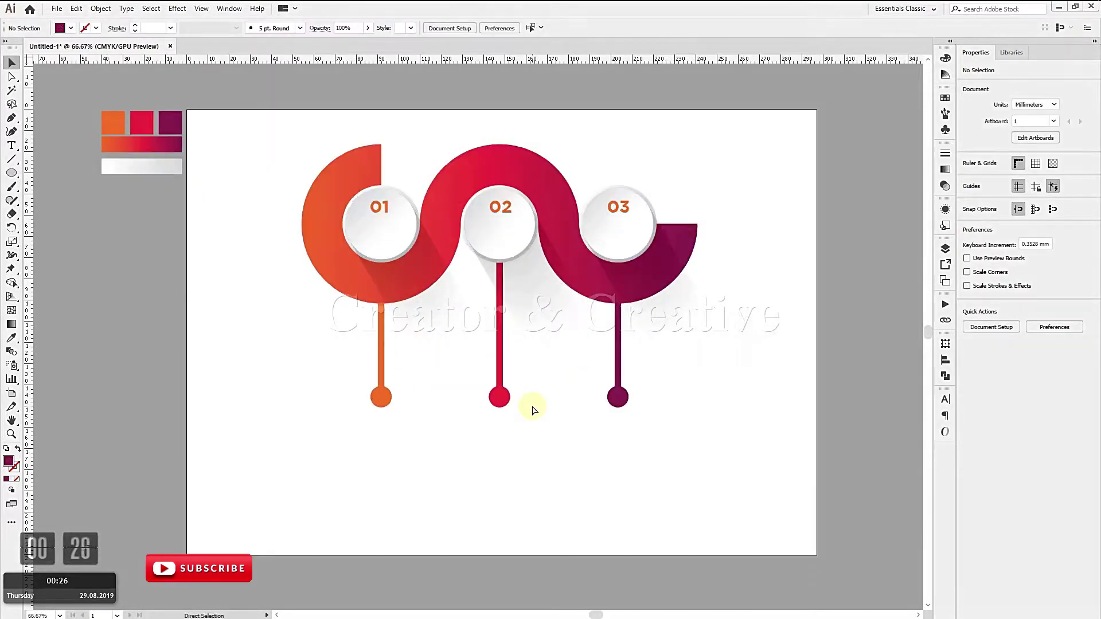
key(ctrl+equal)
key(ctrl+minus)
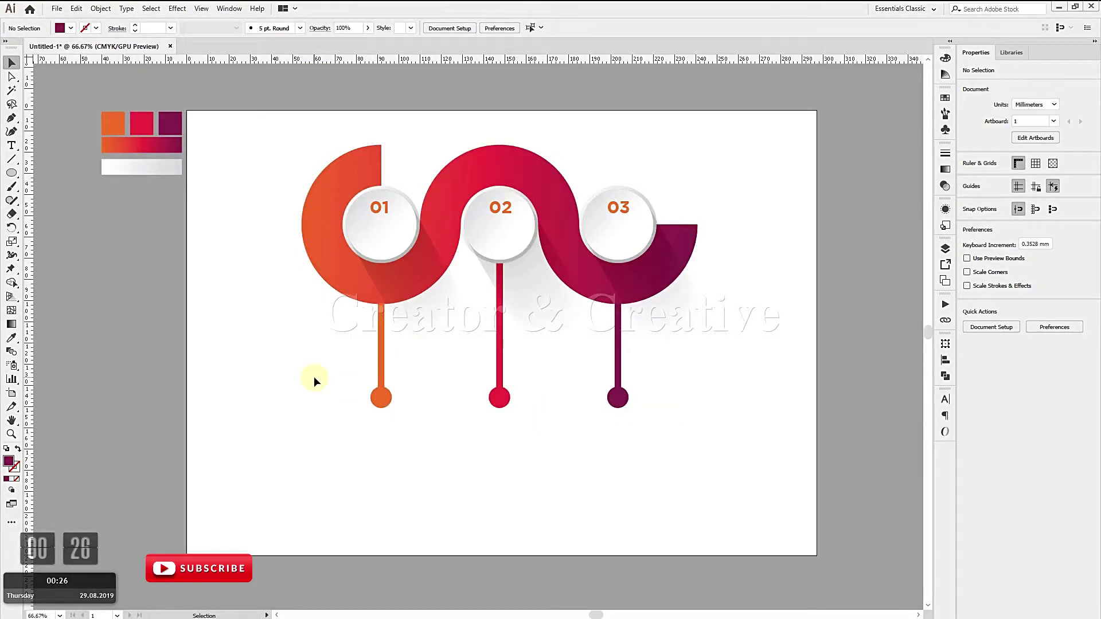
Step: Bring the trophy, badge and cart icons beside the orange bar and place the badge icon in circle 02 below its number
drag(81, 248, 322, 333)
click(316, 377)
key(ctrl+equal)
key(ctrl+equal)
drag(206, 360, 328, 412)
drag(225, 398, 688, 193)
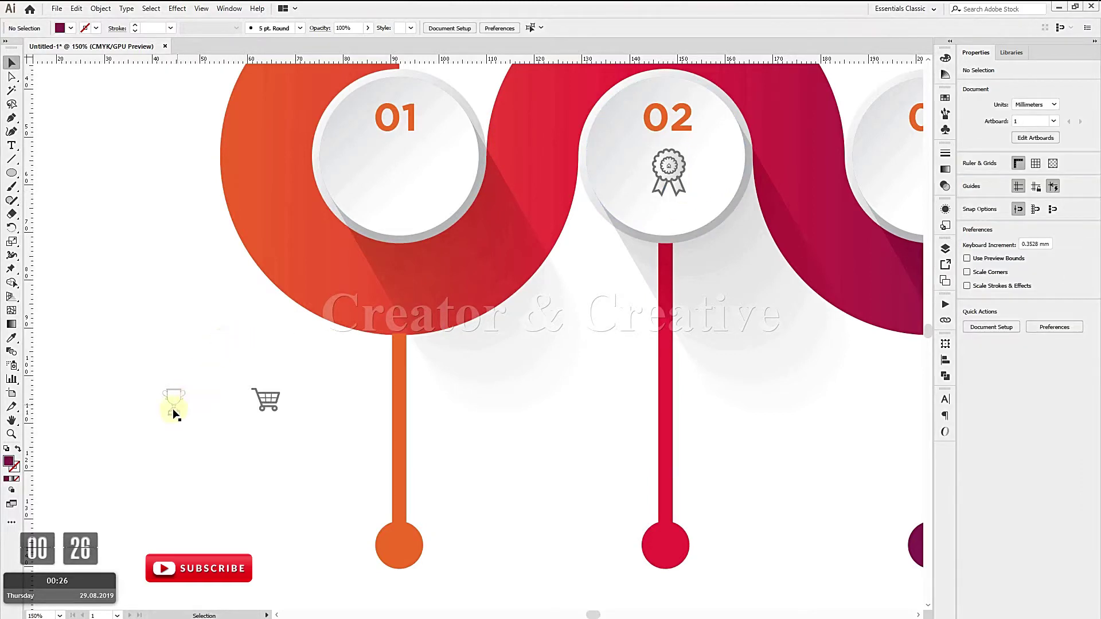
Step: Place the trophy icon in circle 01 below its number, nudging it slightly down
drag(174, 403, 418, 180)
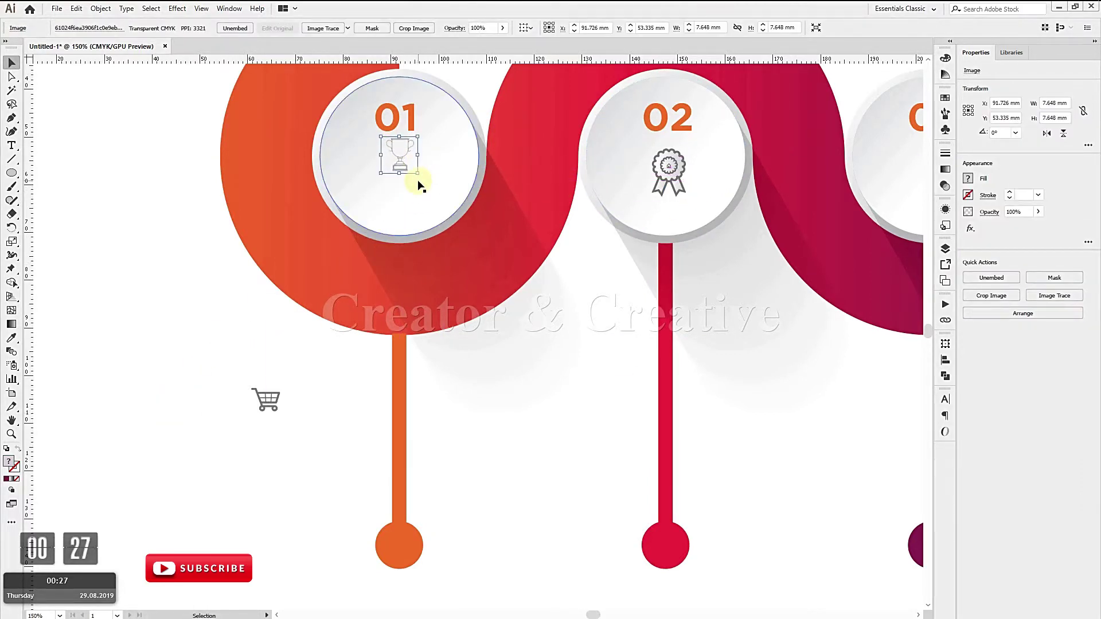
key(Down)
click(297, 443)
Step: Place the shopping cart icon in circle 03 below its number, nudging it slightly right and down
drag(273, 398, 758, 367)
key(space)
drag(750, 395, 745, 240)
key(Right)
key(Down)
click(704, 473)
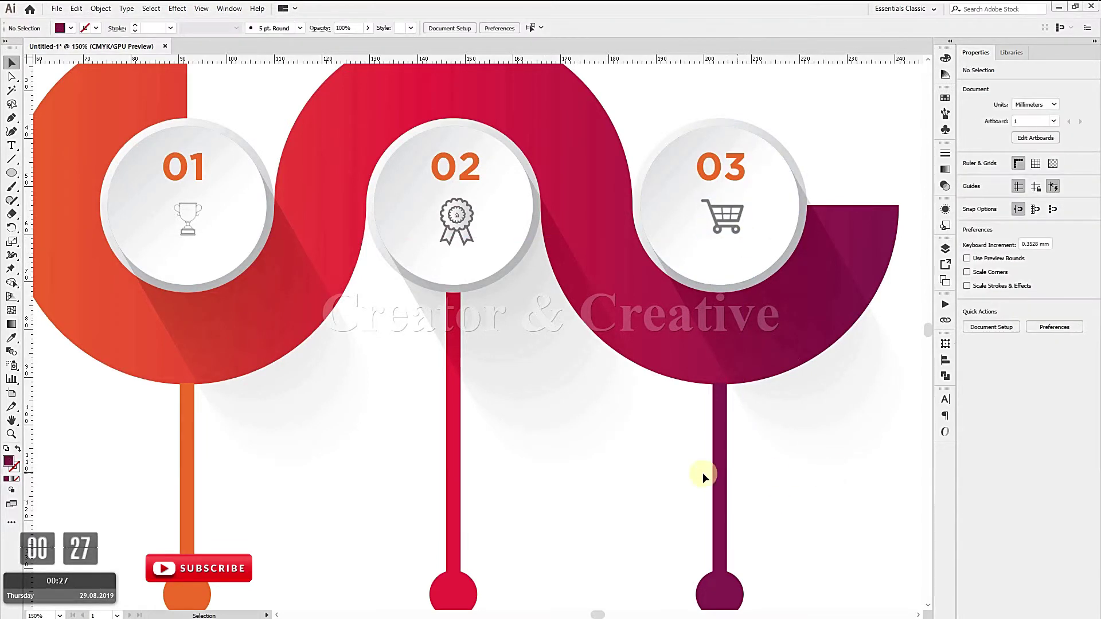
Step: Add the text label "TEXT HERE" below the orange bar's end circle
key(space)
drag(590, 496, 638, 401)
key(ctrl+1)
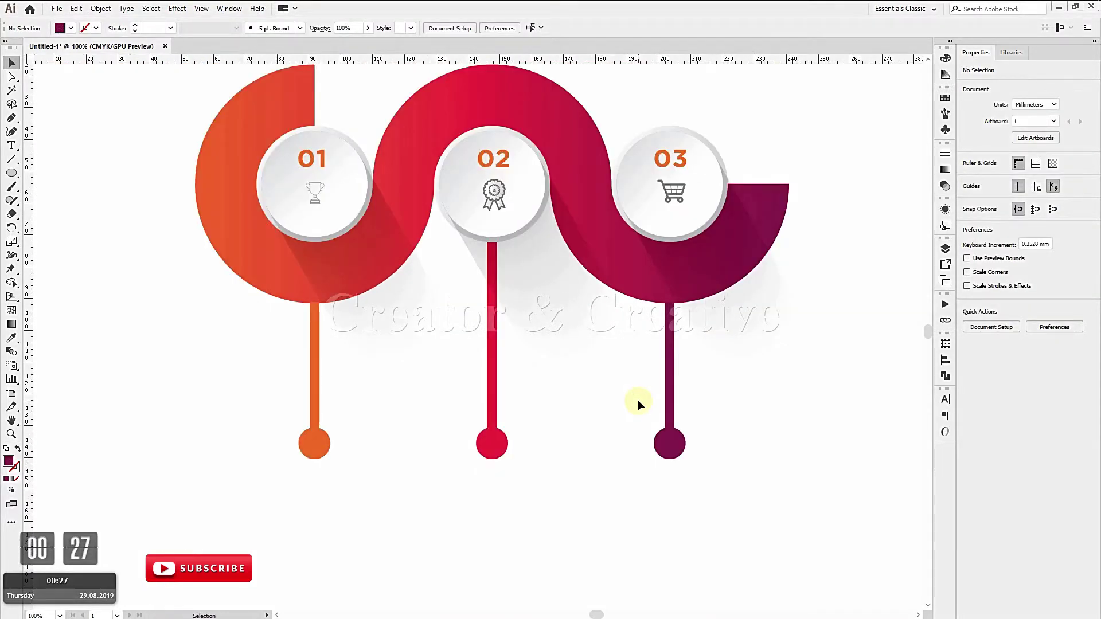
key(space)
drag(585, 492, 580, 371)
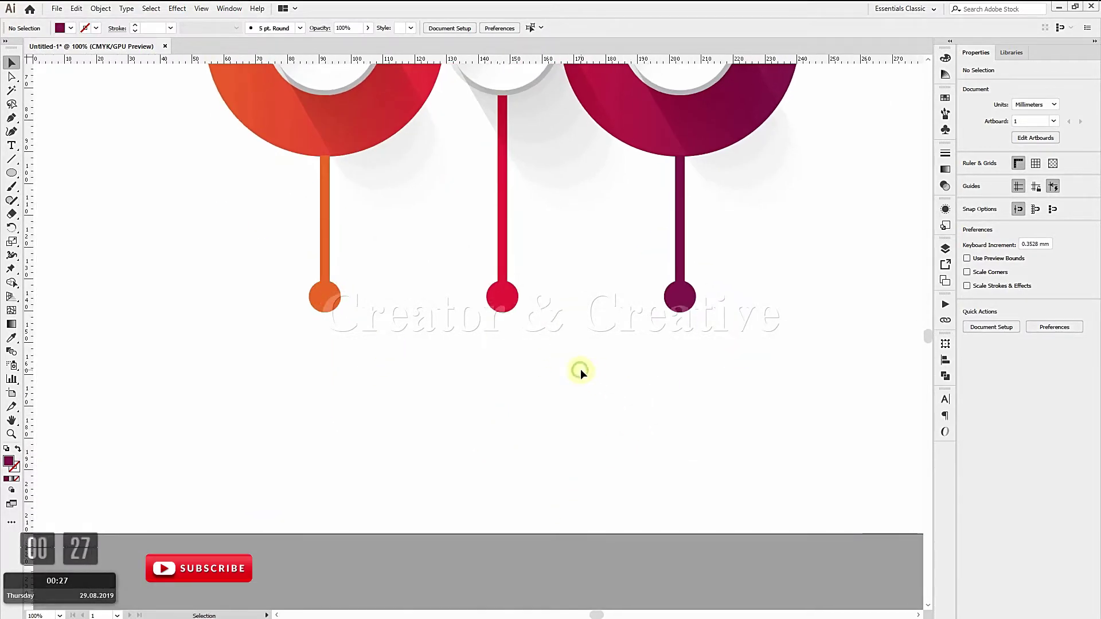
click(12, 145)
click(210, 356)
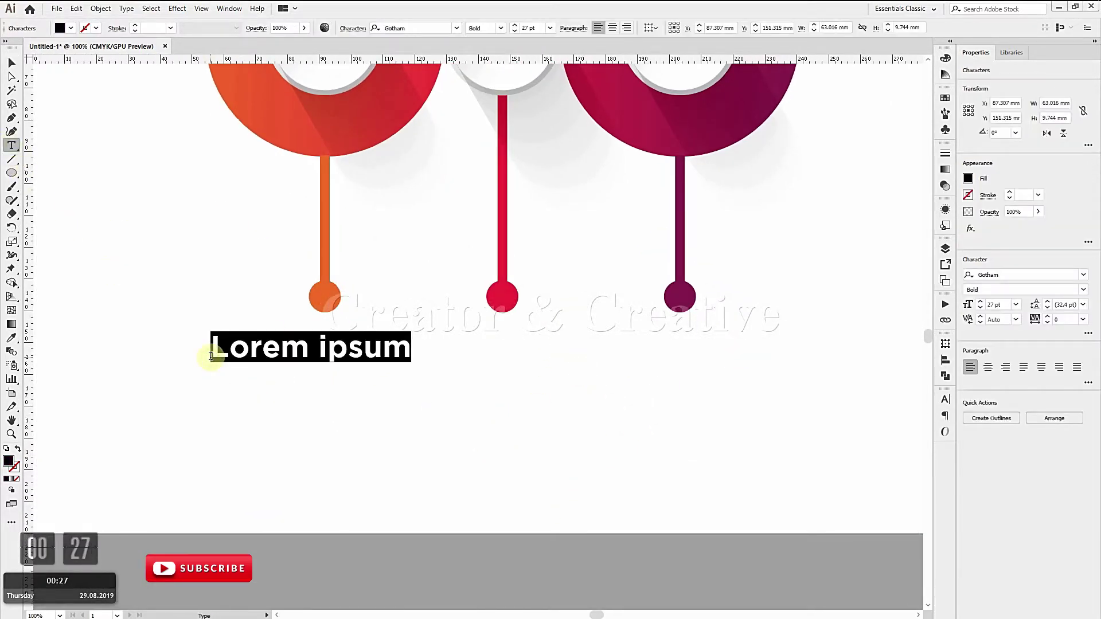
text(TEXT )
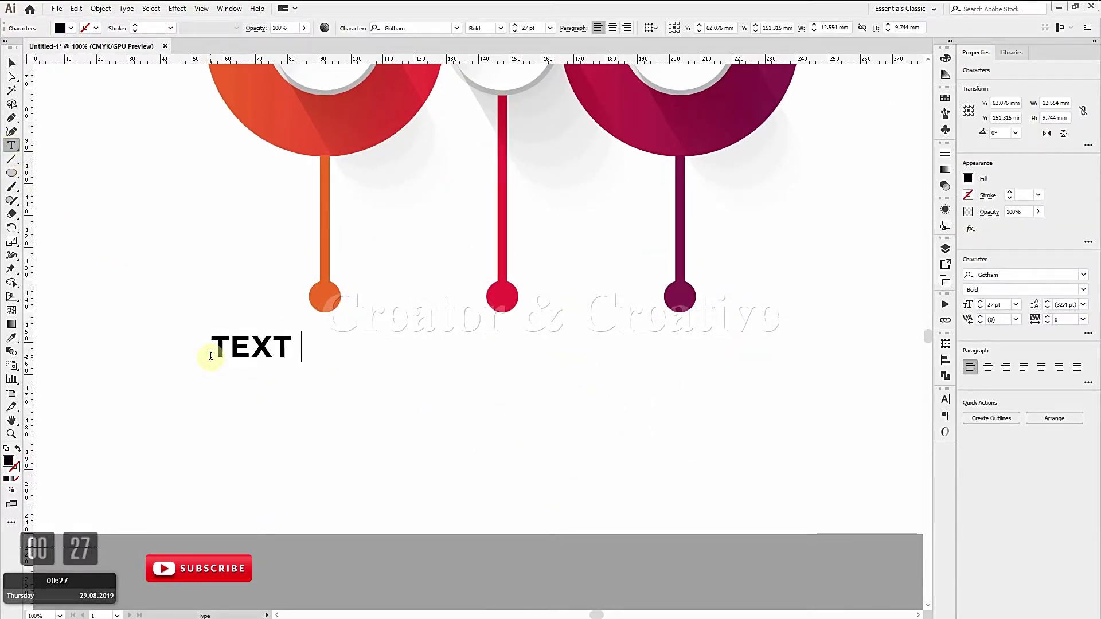
text(HERE)
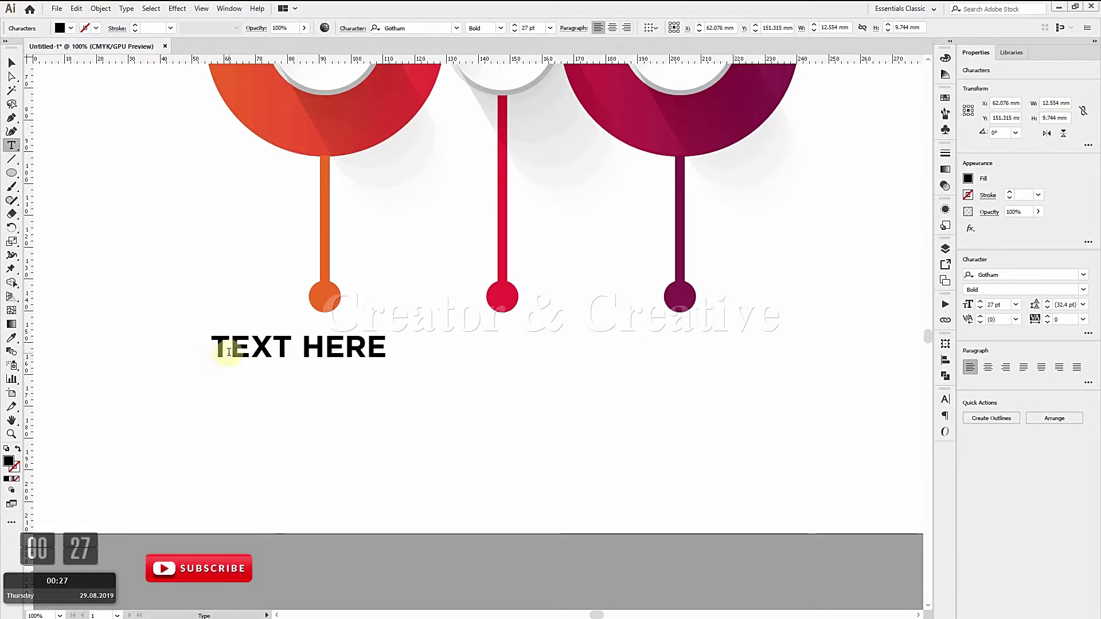
Step: Set the "TEXT HERE" label to Gotham-Light Regular at 22 pt
click(12, 62)
click(515, 31)
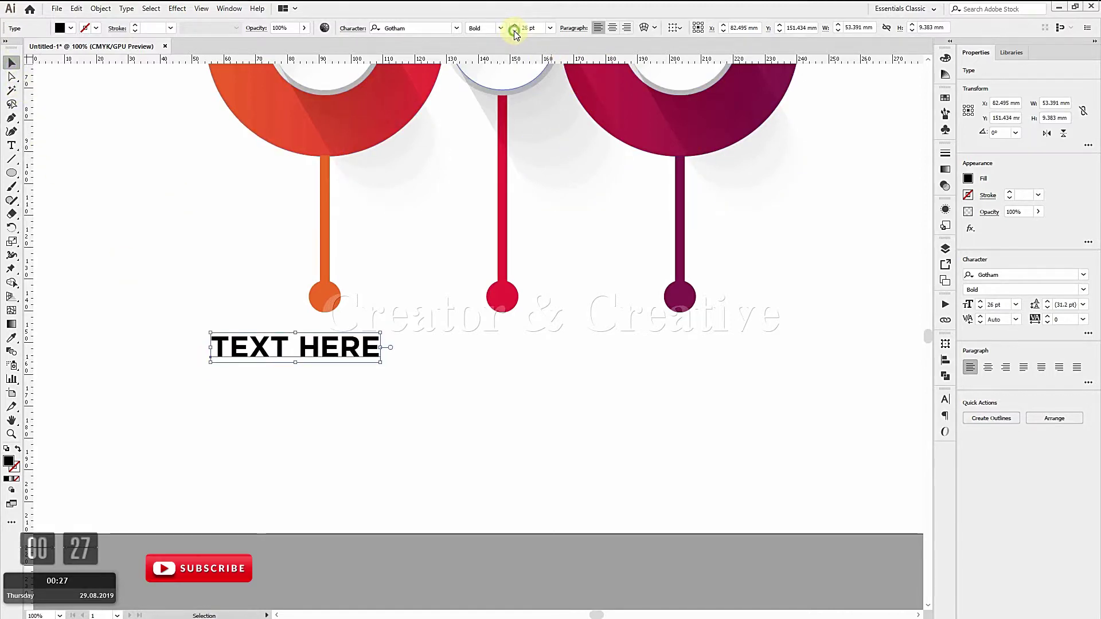
click(514, 31)
click(458, 30)
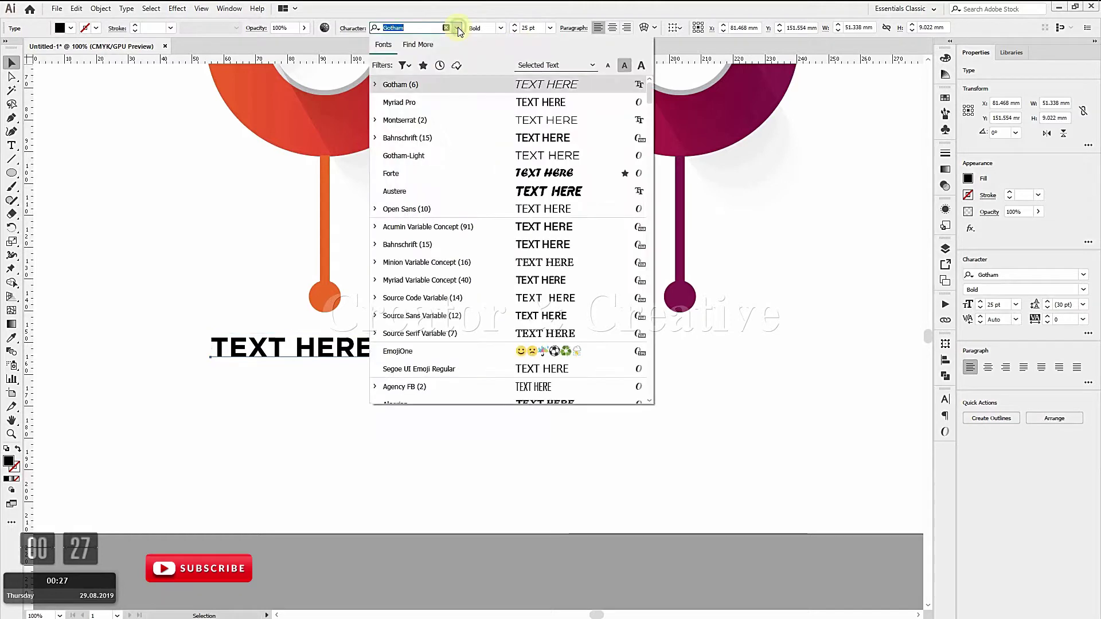
click(466, 154)
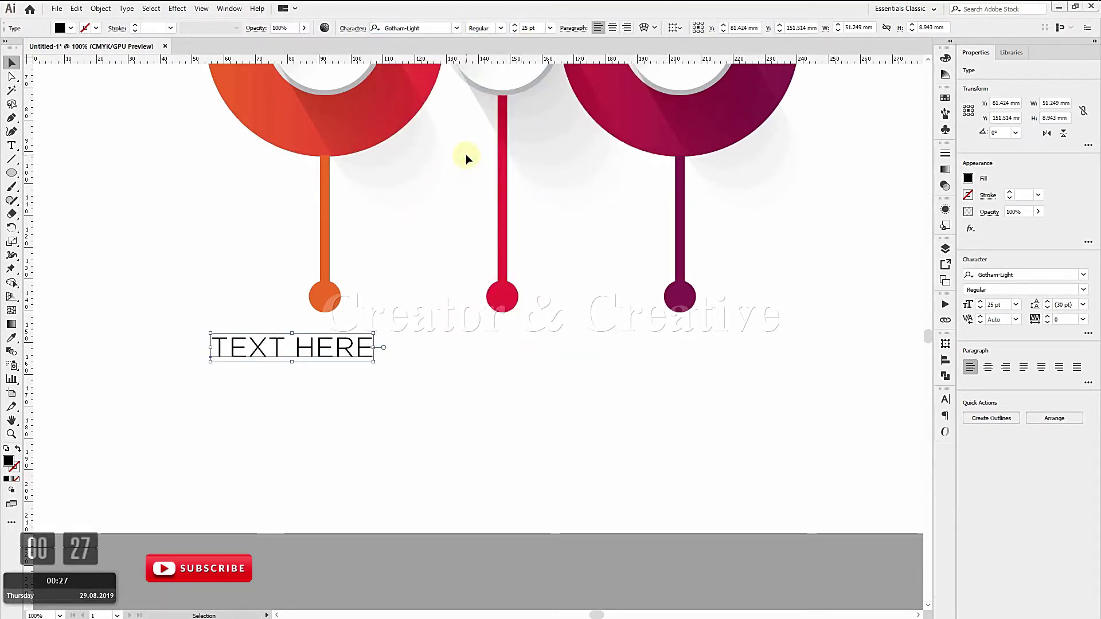
click(517, 33)
click(517, 33)
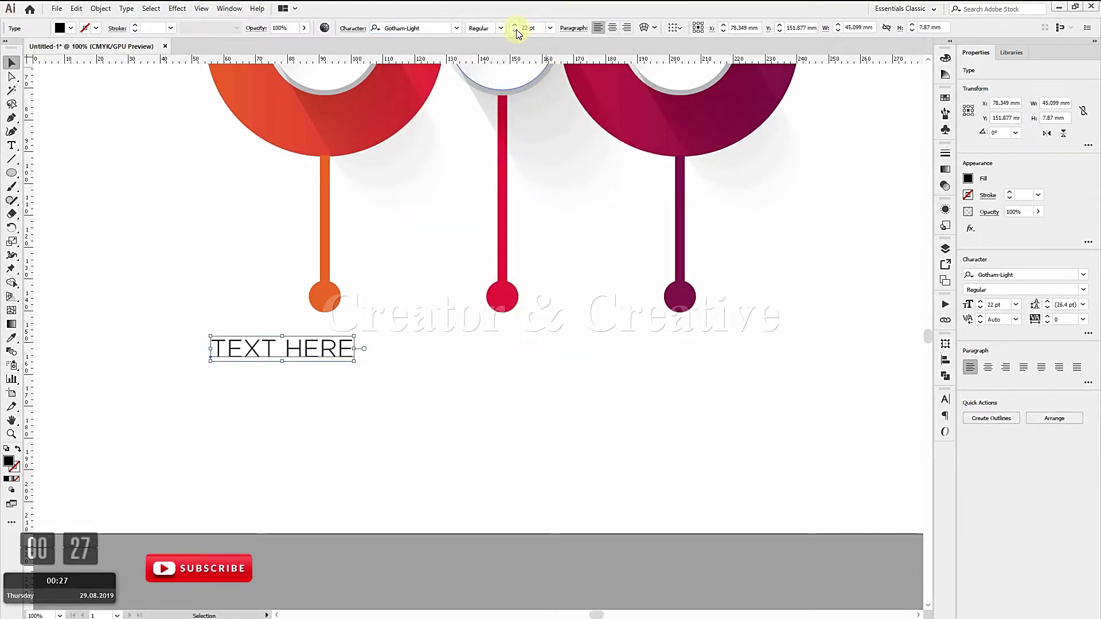
click(517, 33)
Step: Place copies of the "TEXT HERE" label beneath all three bars and color them with the middle end circle's red
drag(306, 349, 708, 339)
drag(812, 401, 216, 321)
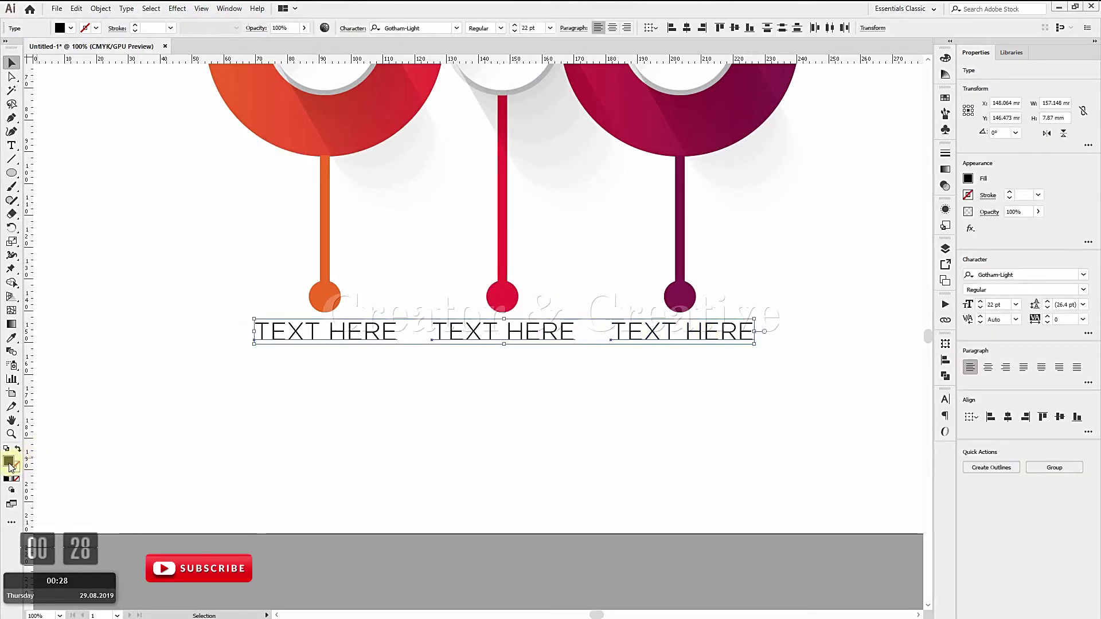
key(i)
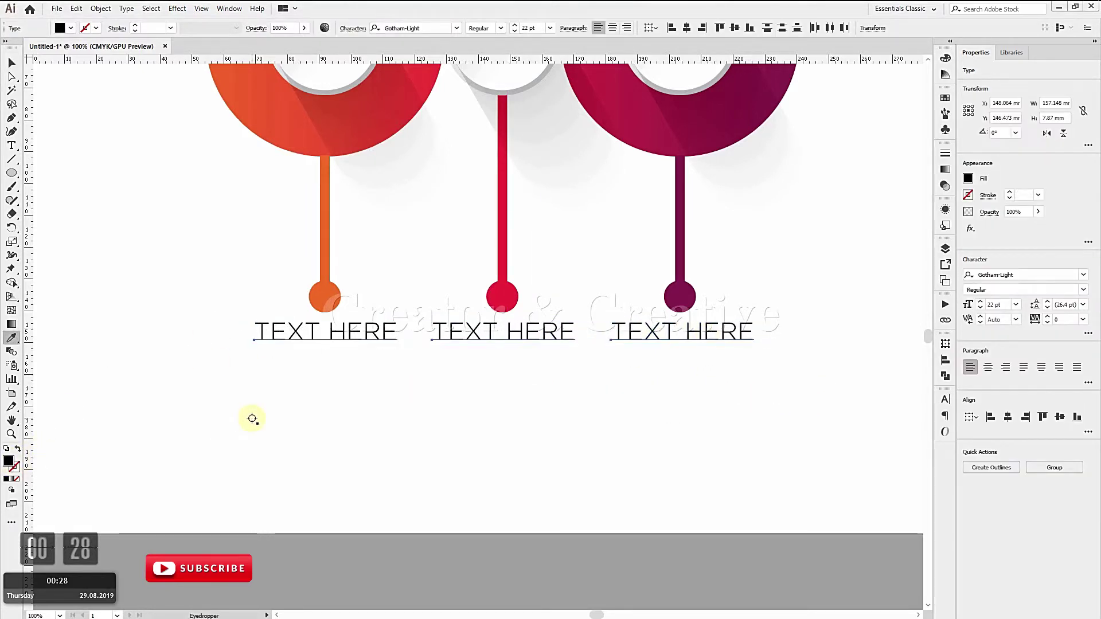
click(499, 295)
key(v)
click(264, 369)
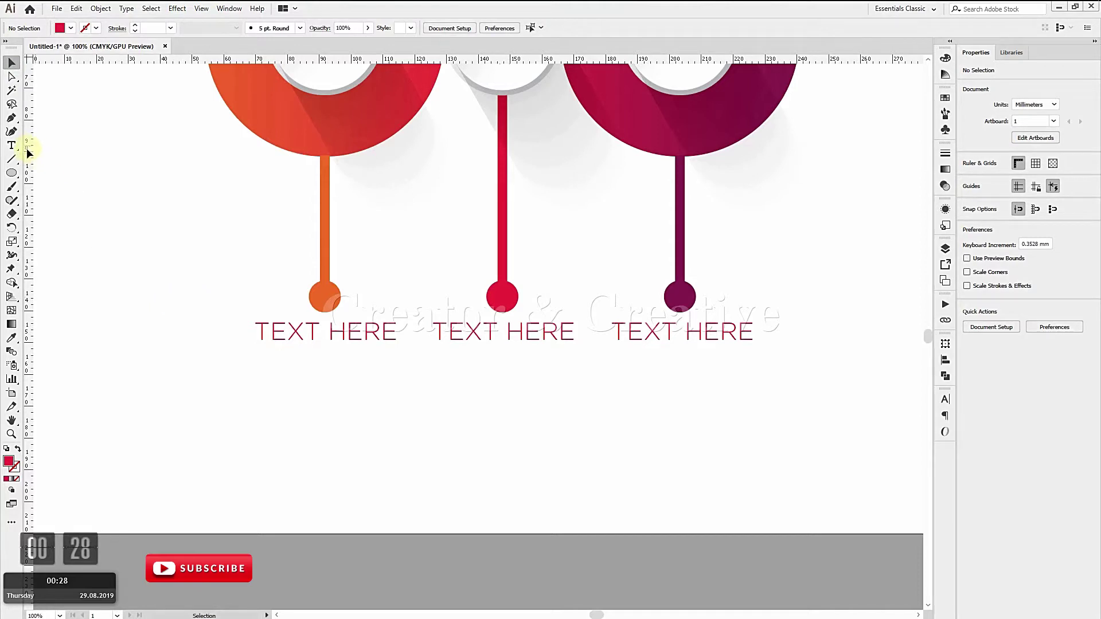
Step: Create an area text frame about 48 mm wide and 23 mm high beneath the first label, with 7 pt text
key(t)
drag(251, 348, 402, 421)
click(549, 27)
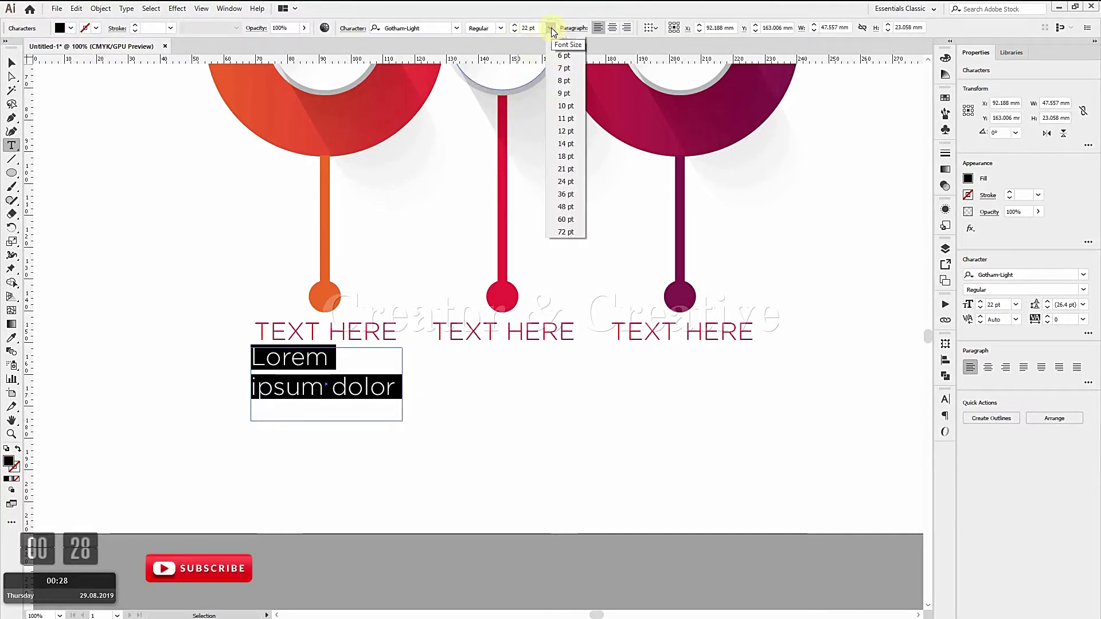
click(560, 71)
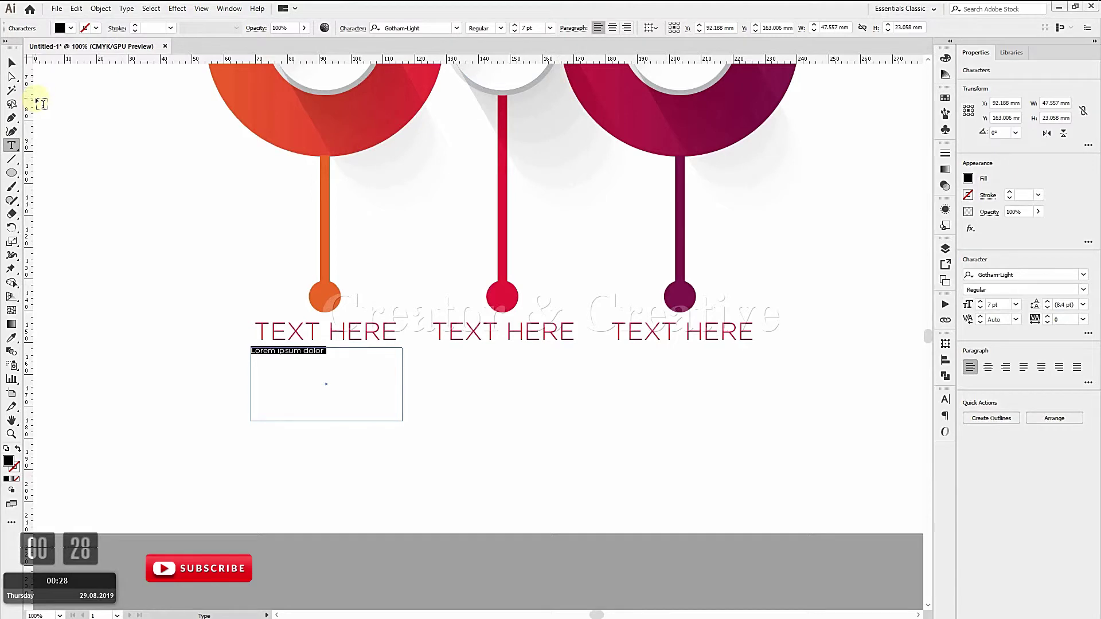
Step: Replace the placeholder with "Wright somethings about this infographics template design. 3D design. Or wright somethings about this campain."
key(Delete)
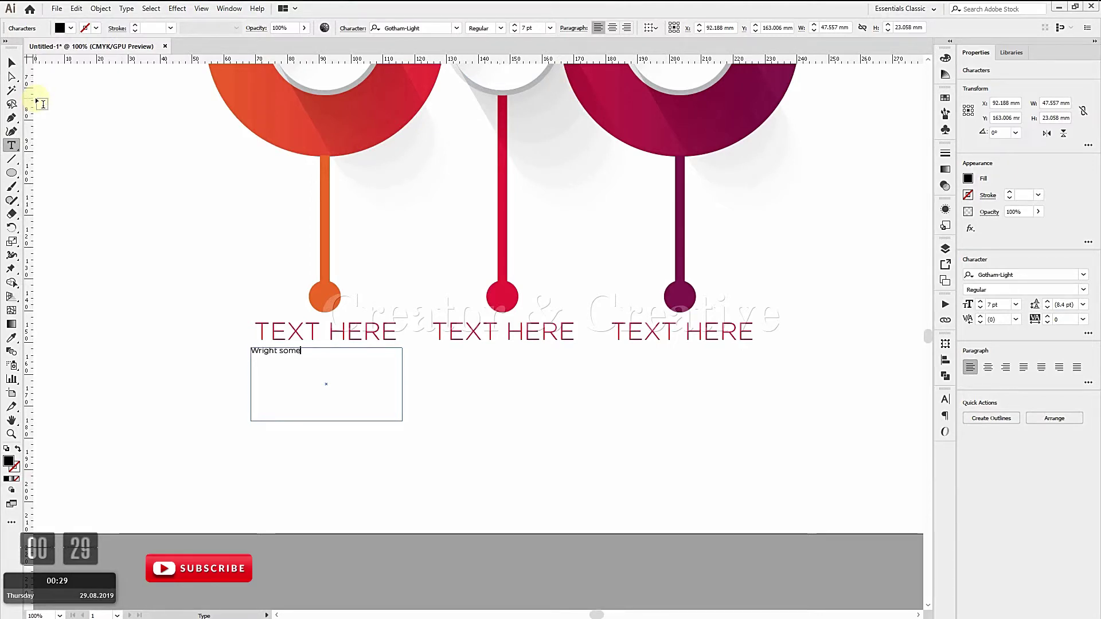
text(Wright somethings about this infograp)
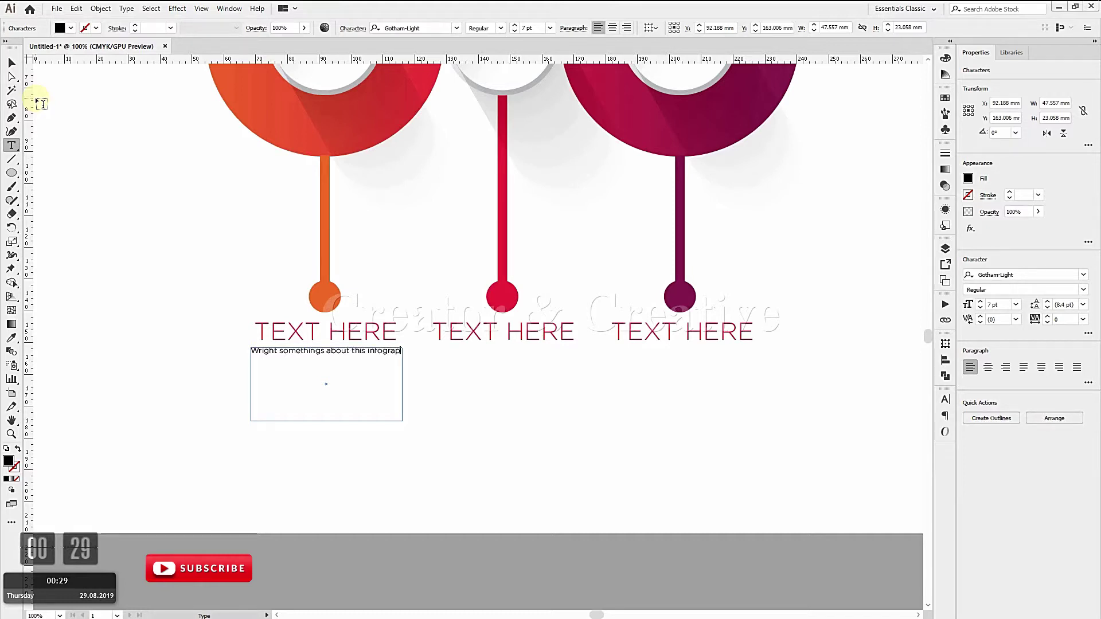
text(hics template des)
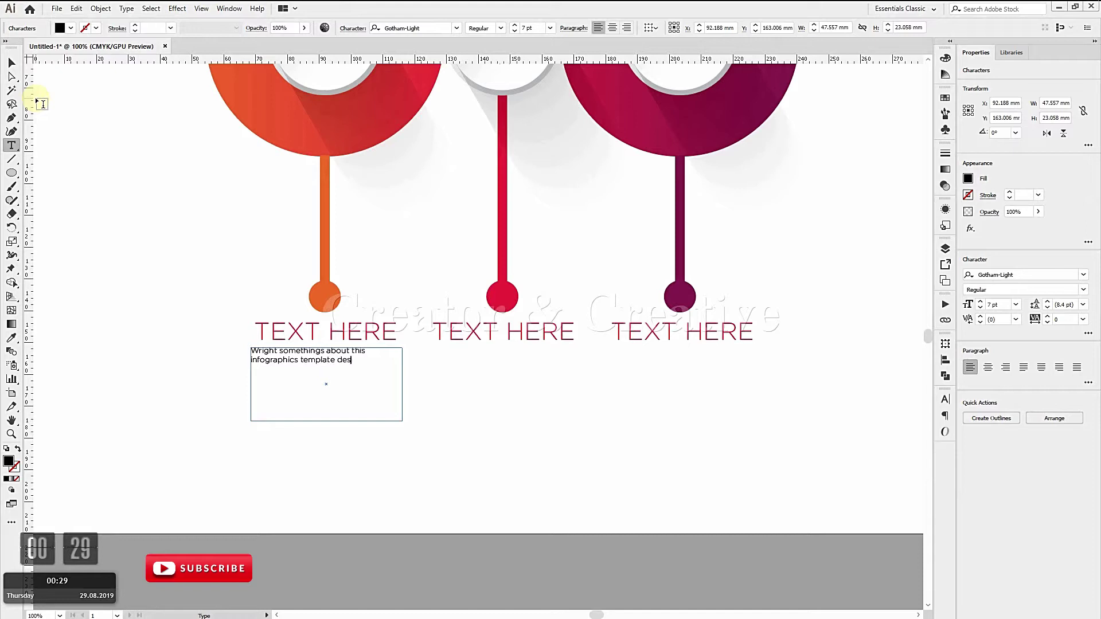
text(3D design)
text(. Or w)
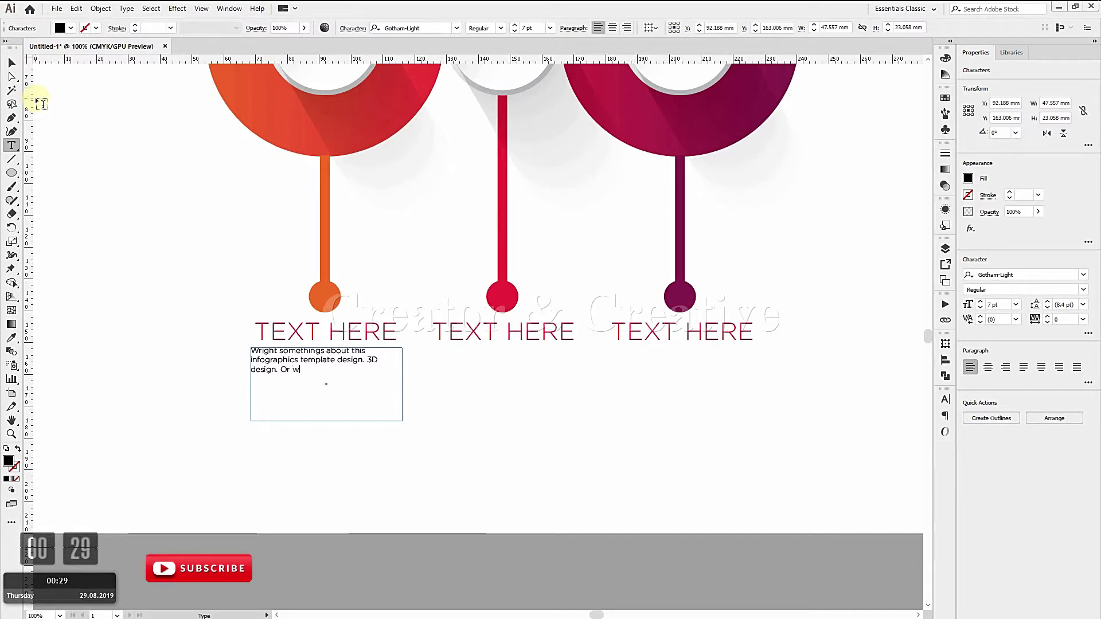
text(right some things)
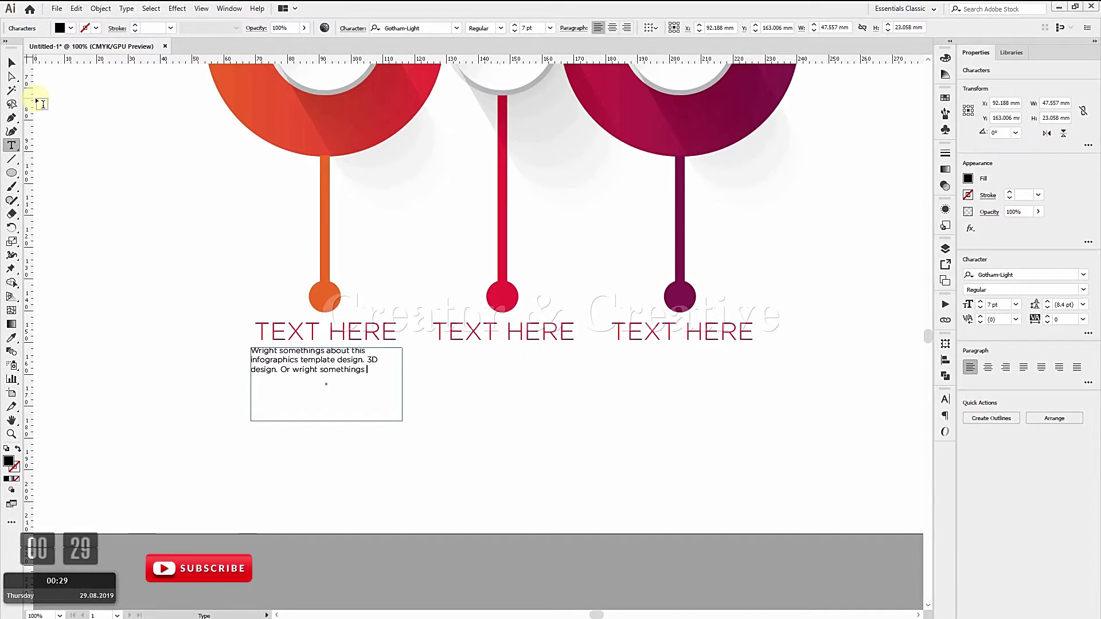
text(about this campaign.)
Step: Center-align the paragraph in a frame about 13 mm high and copy it beneath the other two labels
click(11, 62)
click(614, 27)
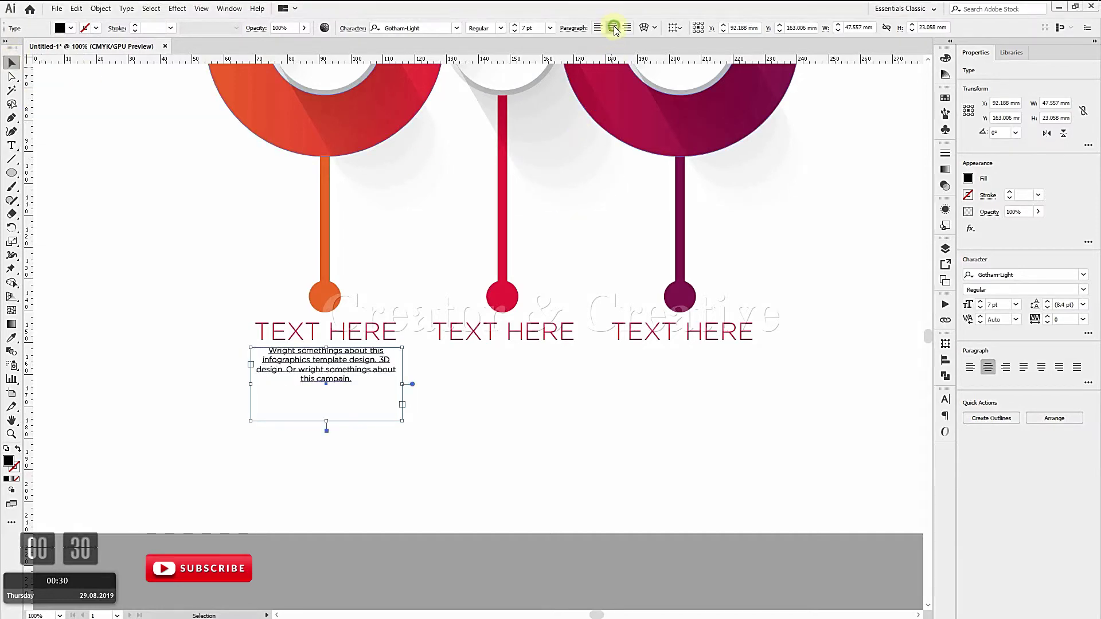
drag(327, 422, 701, 373)
click(693, 443)
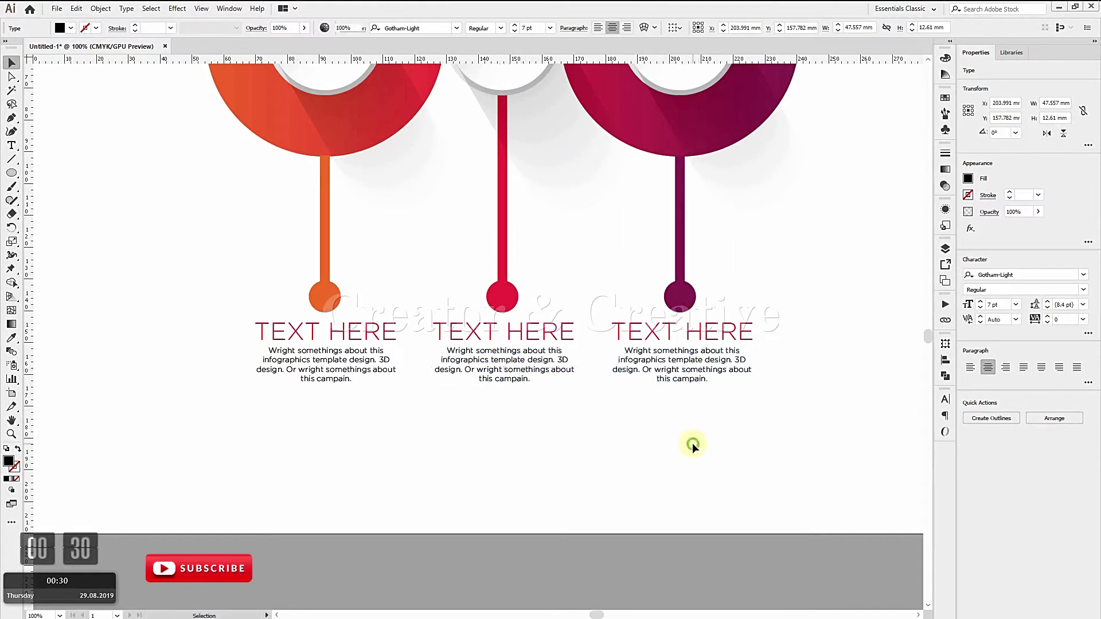
Step: Fill the three description paragraphs with light grey #efefef
drag(749, 446, 281, 383)
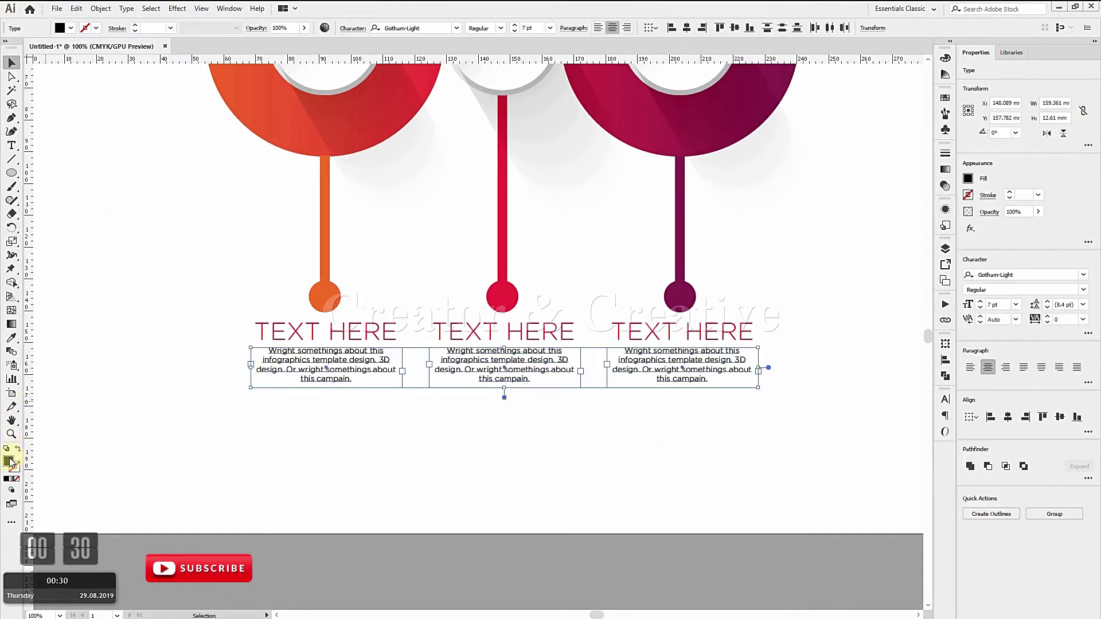
double_click(9, 460)
click(401, 239)
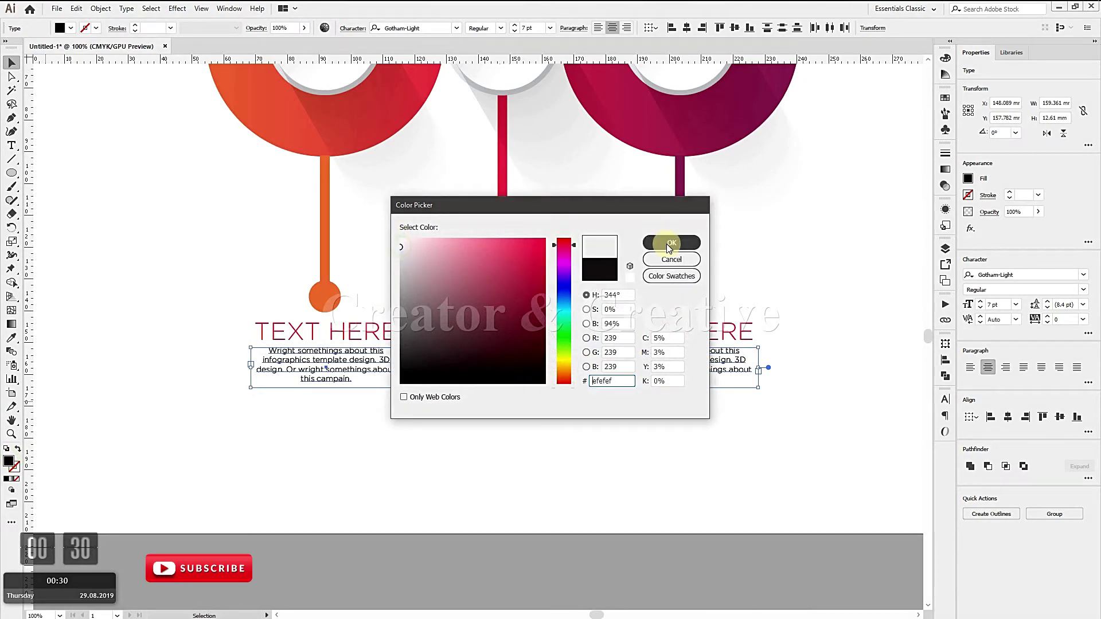
click(665, 242)
click(571, 469)
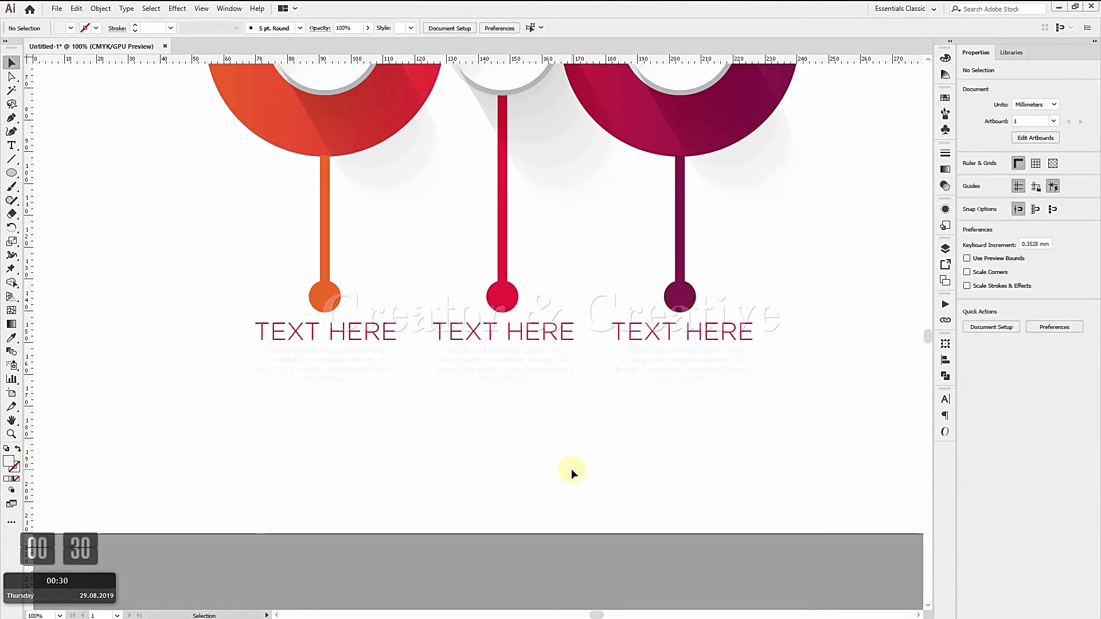
Step: Draw a background rectangle of 297 by 210 mm covering the whole artboard
key(ctrl+minus)
key(ctrl+minus)
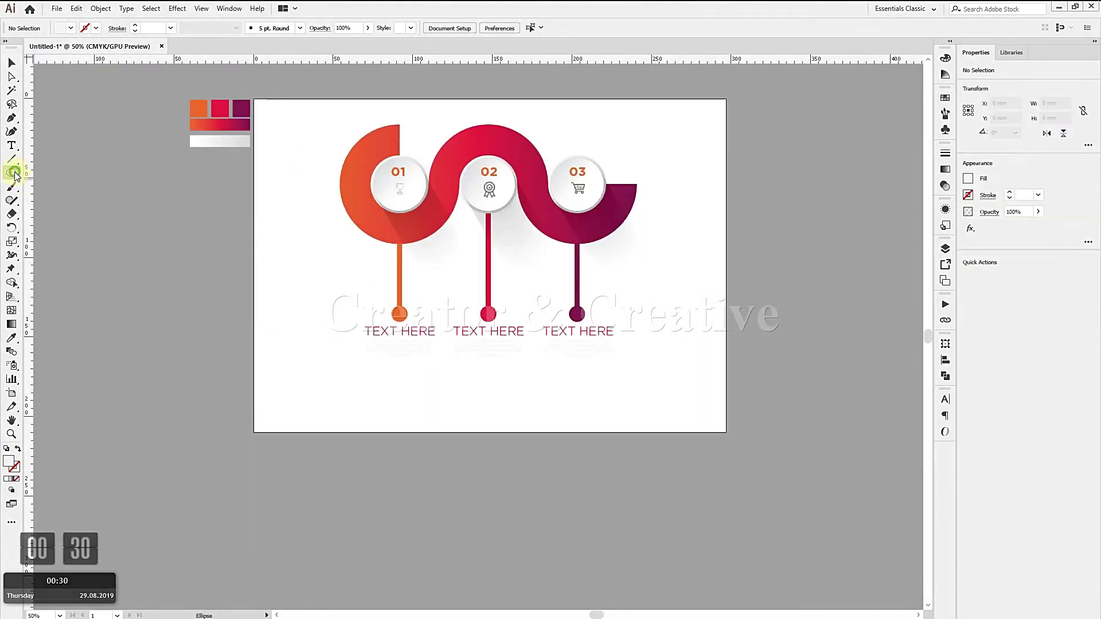
drag(14, 173, 29, 172)
drag(254, 98, 725, 432)
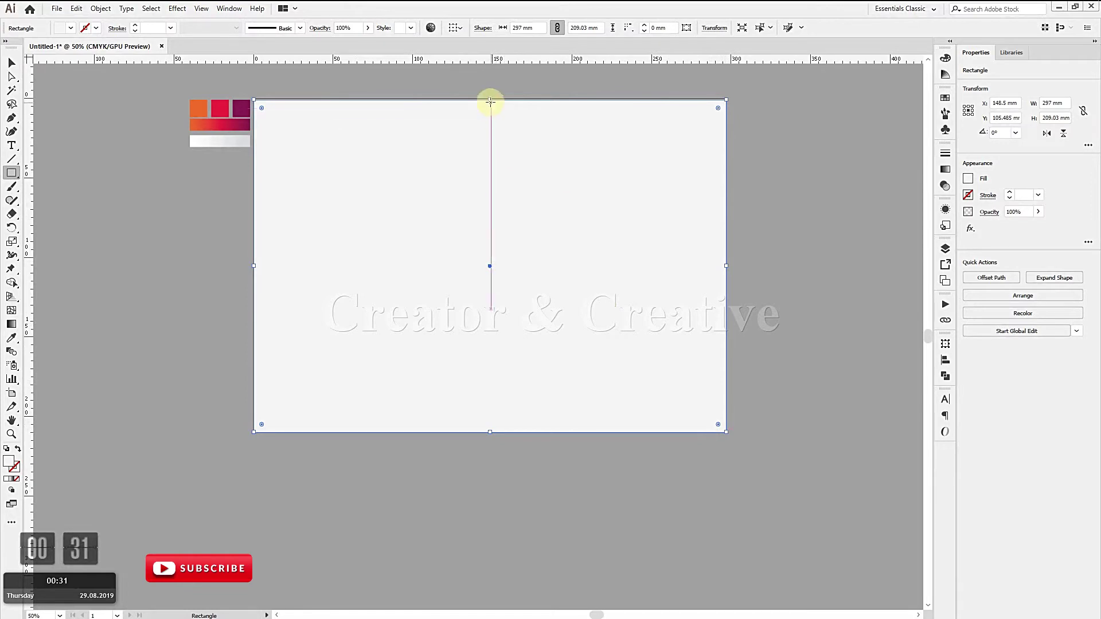
drag(491, 101, 491, 99)
click(12, 62)
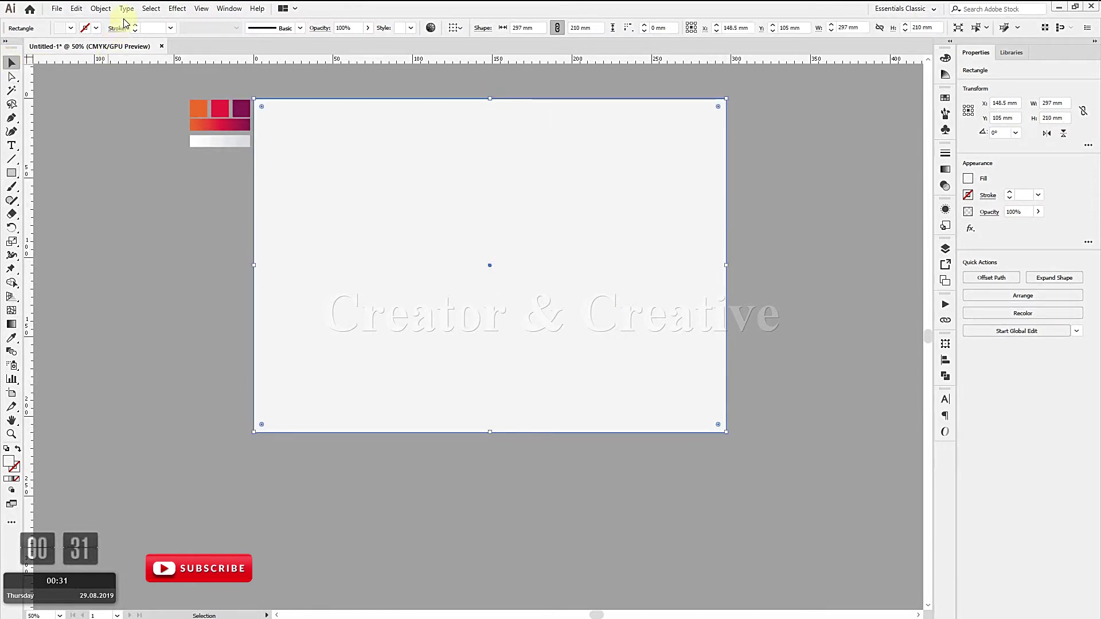
Step: Fill the background rectangle with the sampled white-to-grey gradient and redirect it vertically, from white above to grey below
key(i)
click(225, 141)
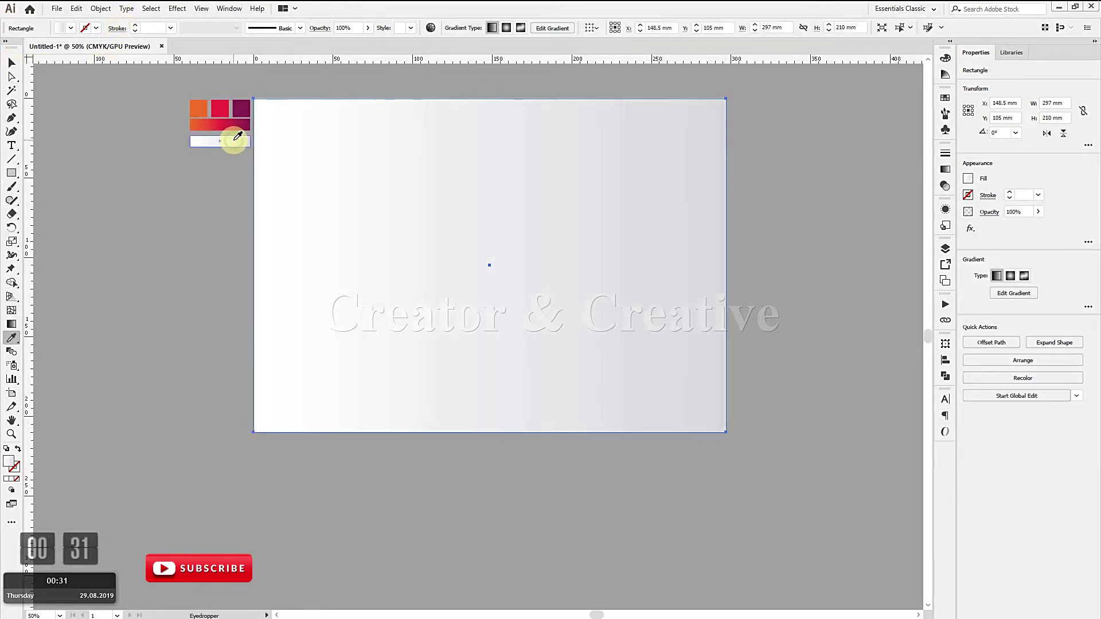
key(g)
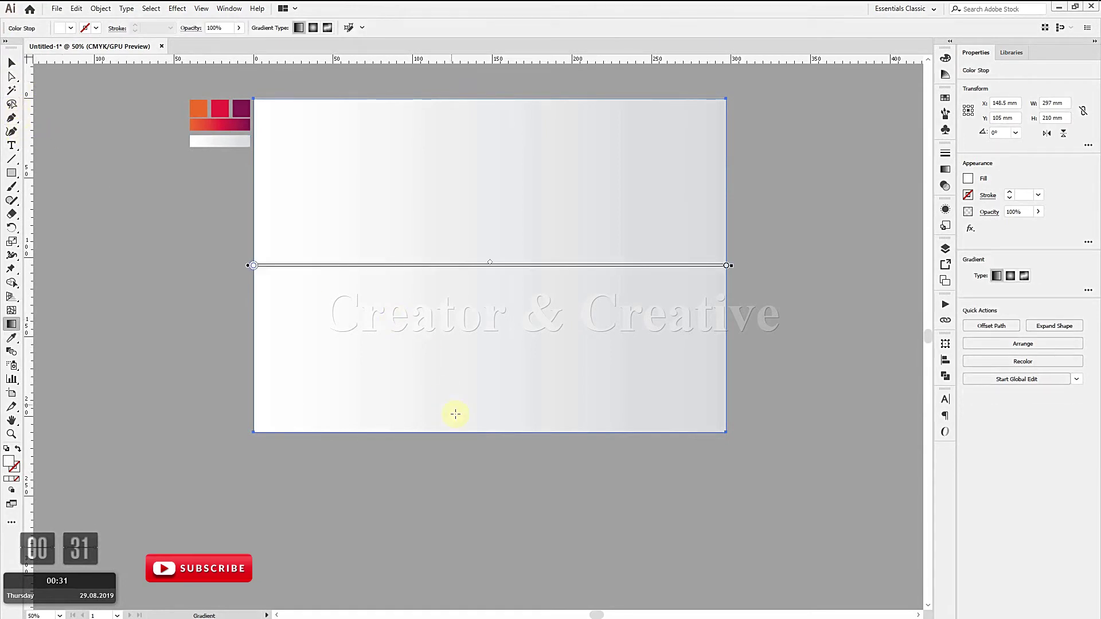
drag(482, 84, 482, 372)
click(11, 62)
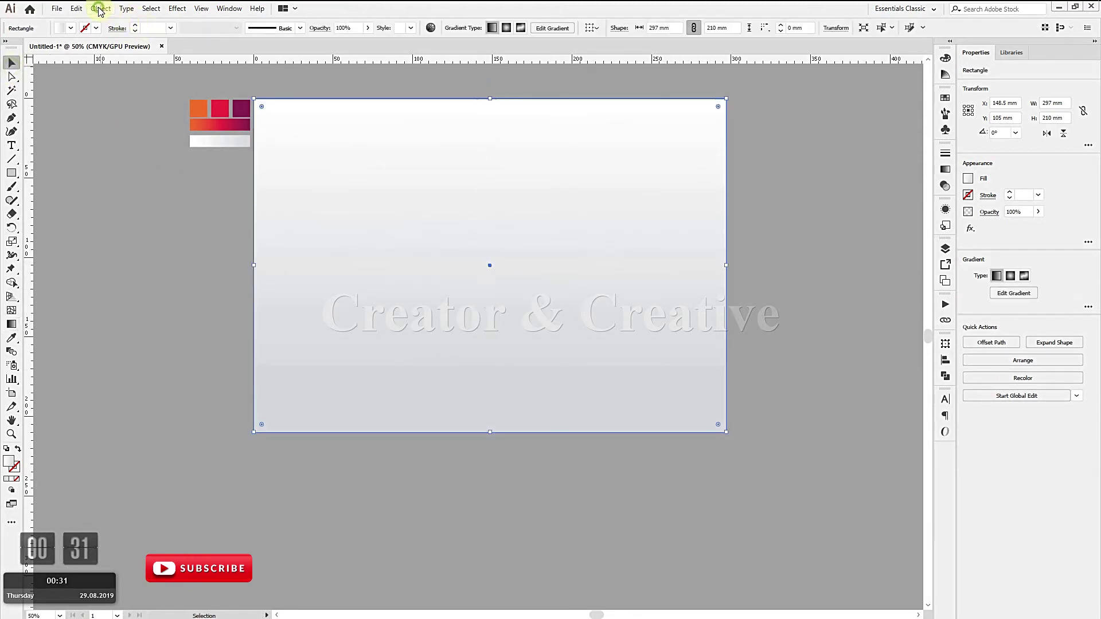
Step: Send the gradient background rectangle behind all the infographic artwork and deselect it
click(101, 8)
mouse_move(234, 37)
click(294, 72)
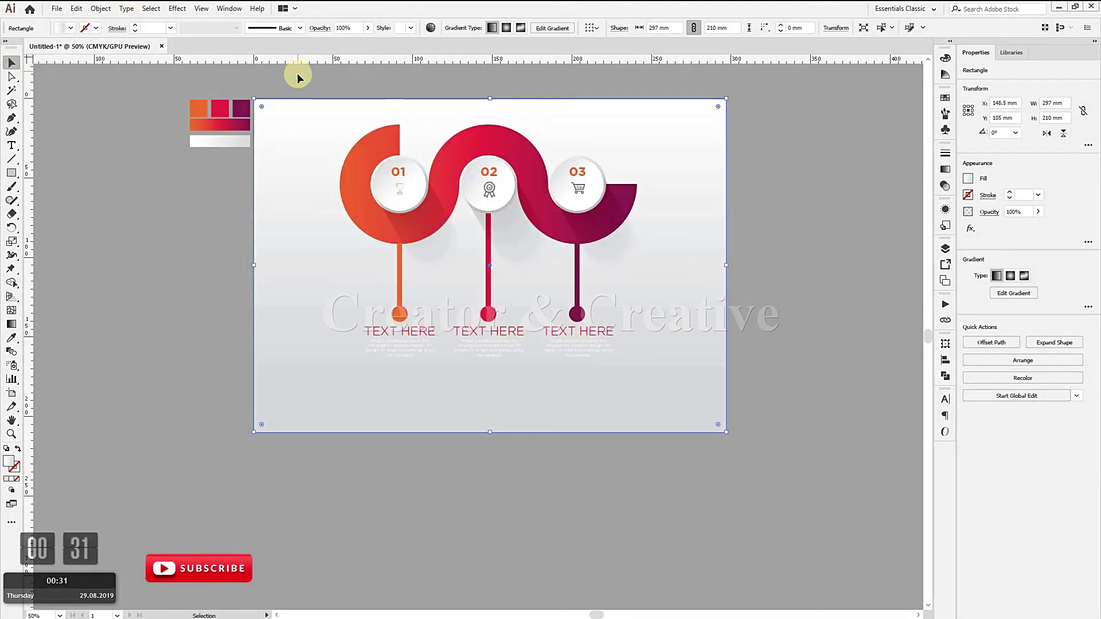
click(501, 480)
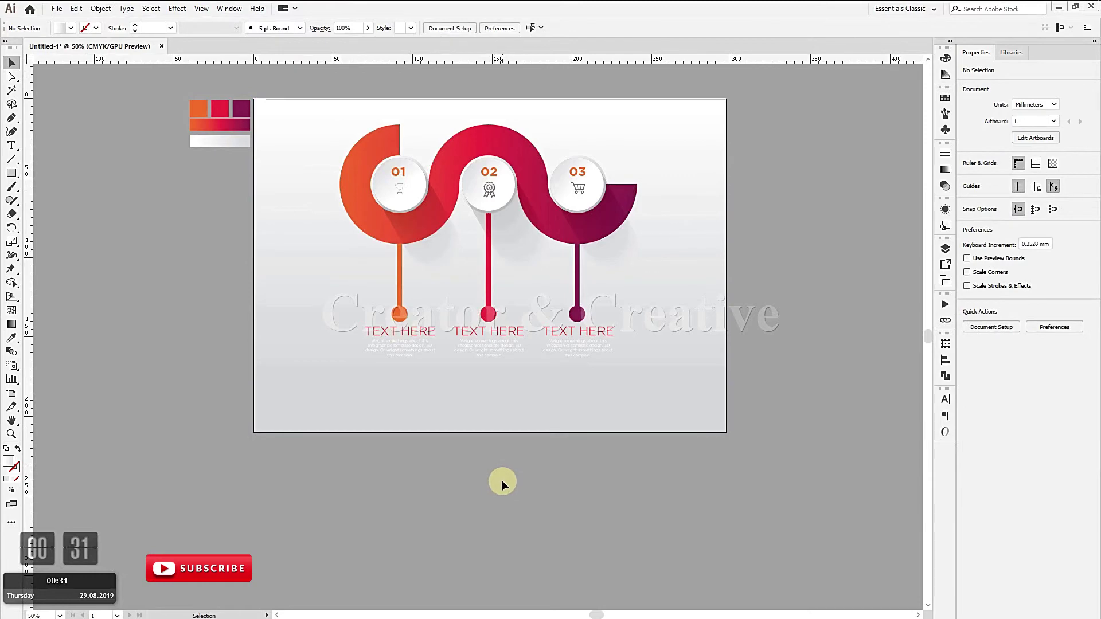
Step: Select the three description paragraphs under the labels and change their fill color to white
key(ctrl+equal)
key(ctrl+equal)
click(356, 372)
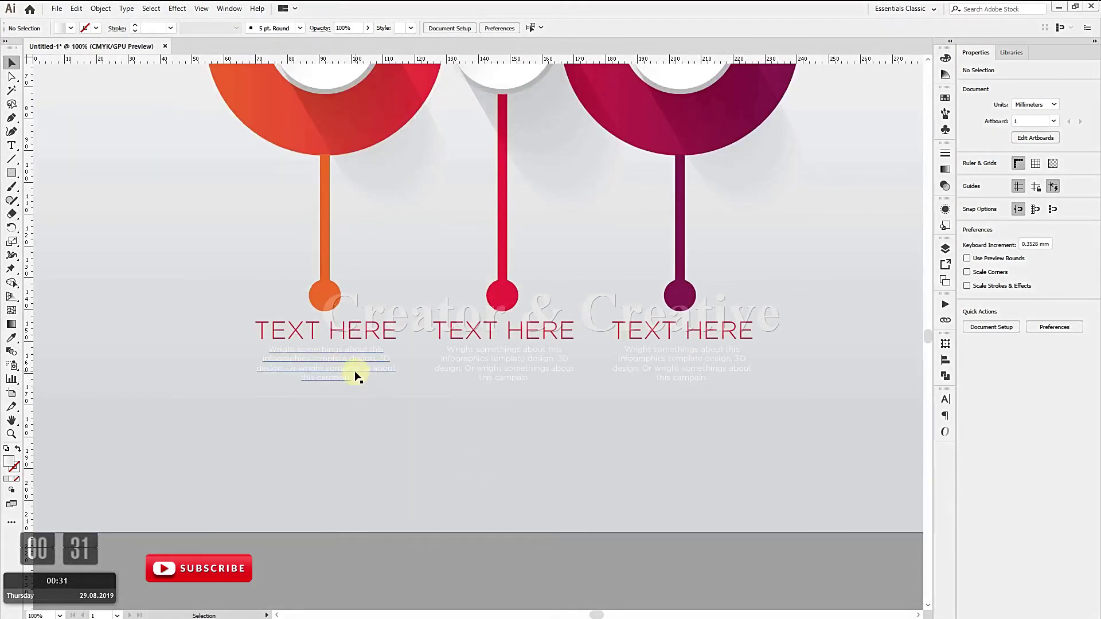
shift+click(499, 372)
shift+click(682, 367)
double_click(10, 465)
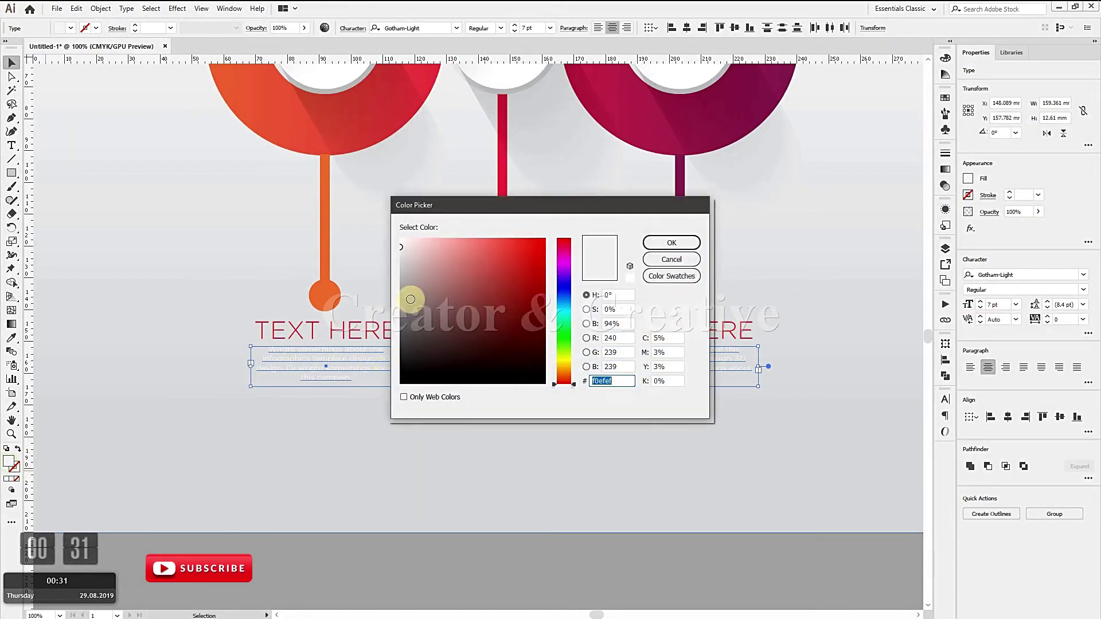
click(677, 243)
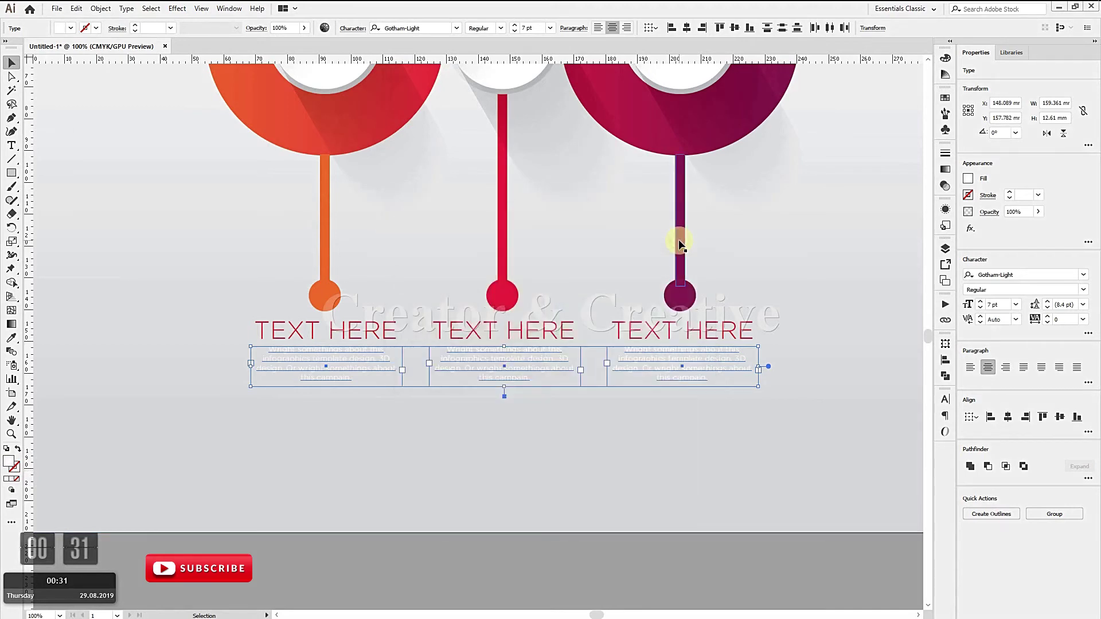
click(638, 561)
scroll(704, 548, up, 5)
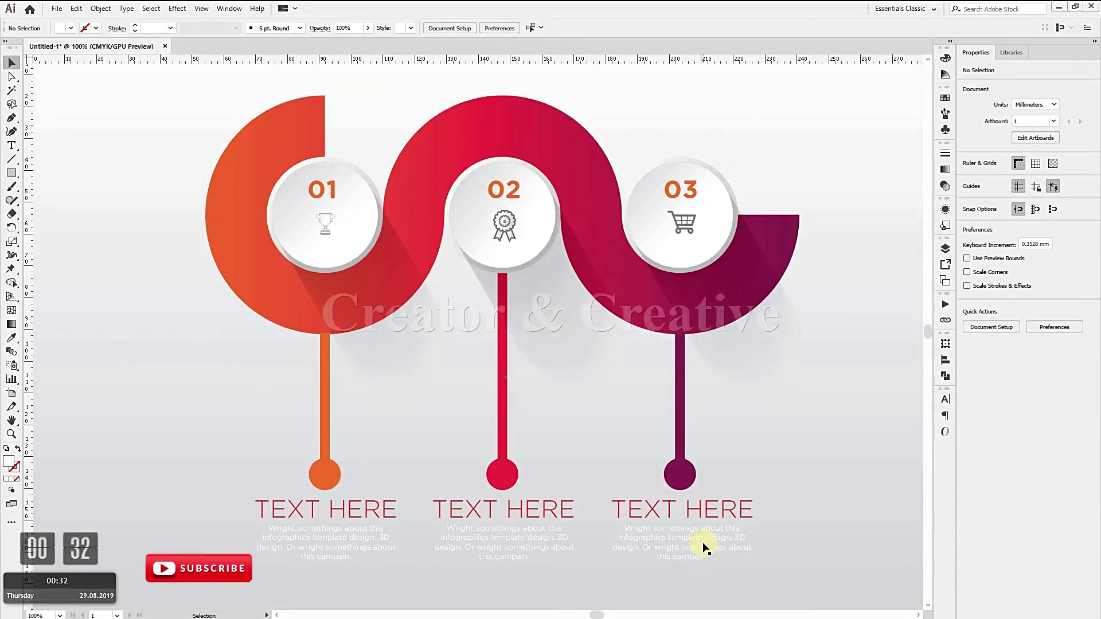
drag(751, 451, 663, 437)
key(ctrl+minus)
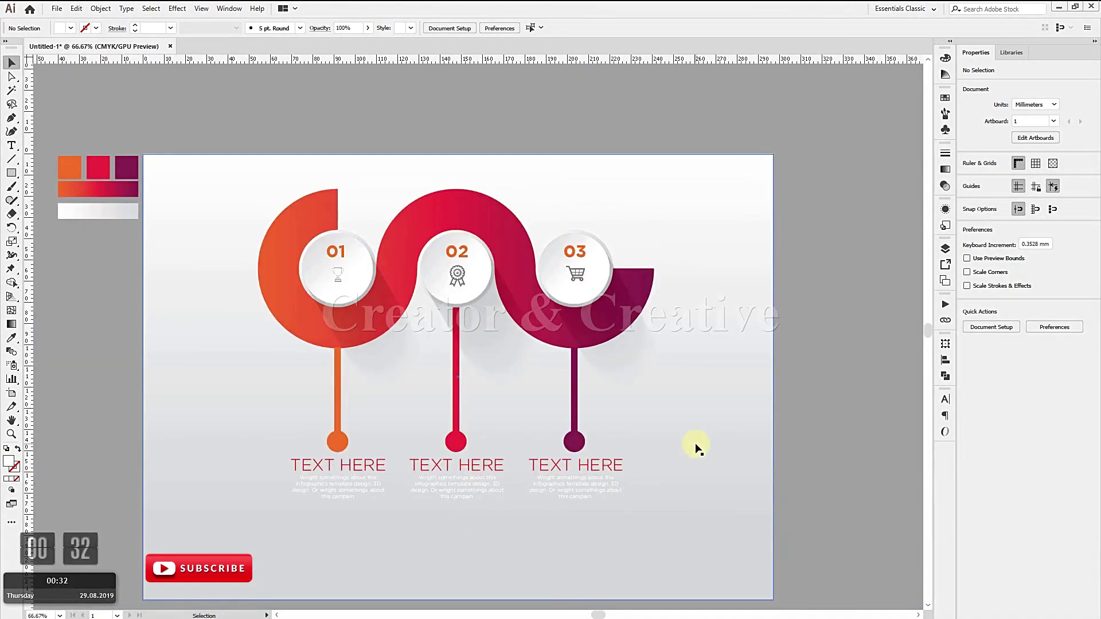